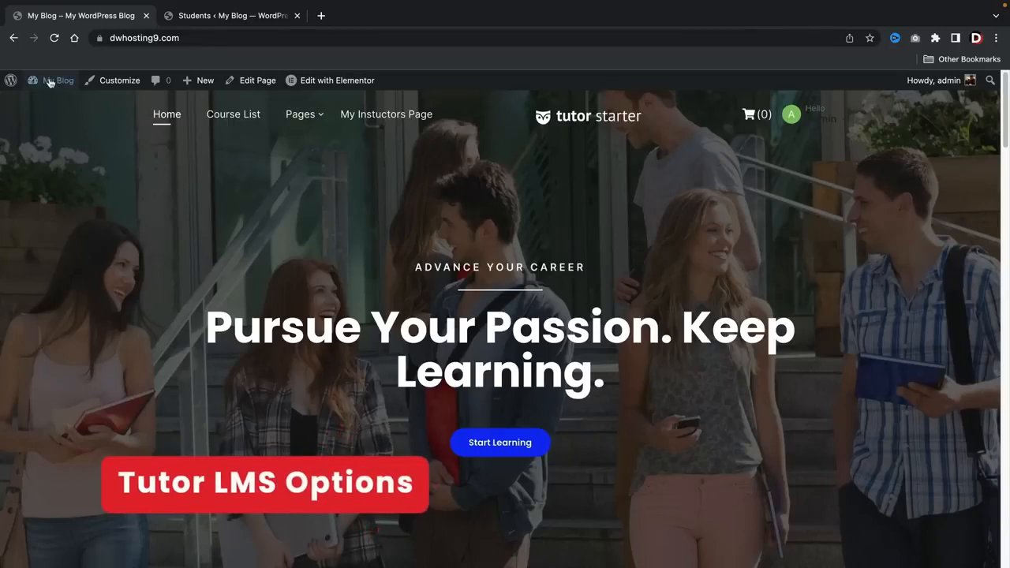
Open the page for adding plugins in the site's admin area, search for "lms" and look through the LMS plugins.
mouse_move(52, 80)
click(50, 104)
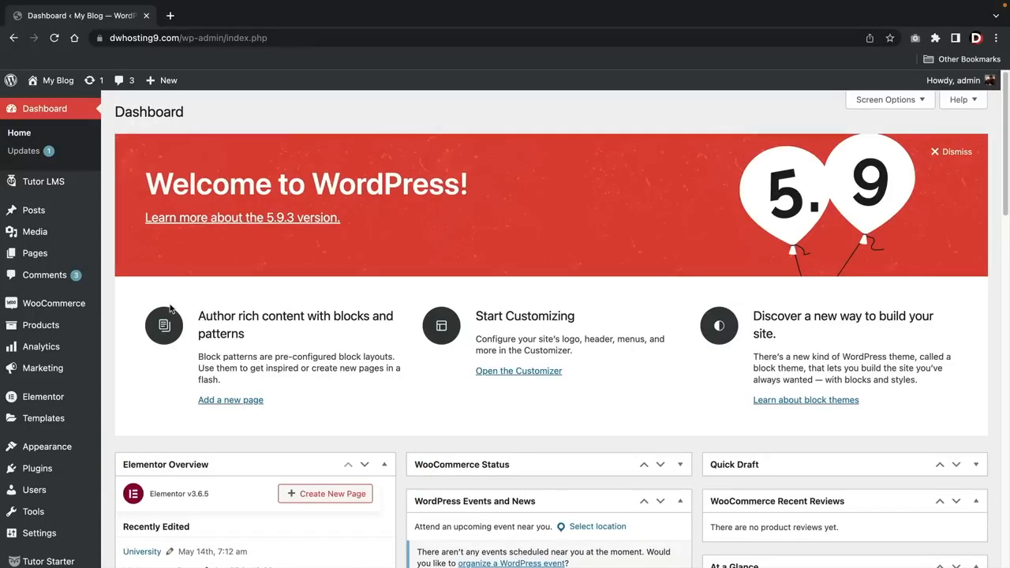
mouse_move(39, 472)
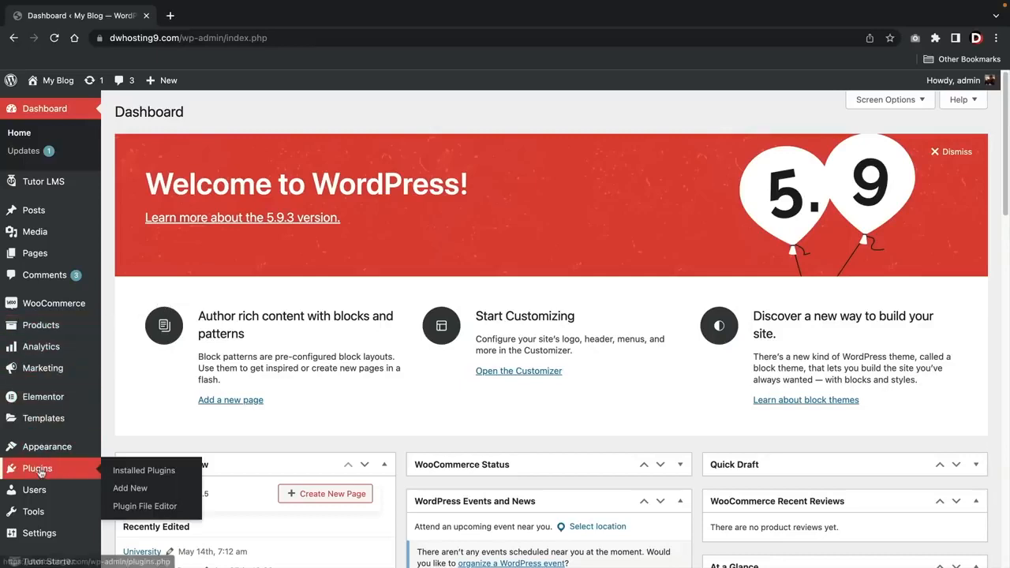
click(138, 490)
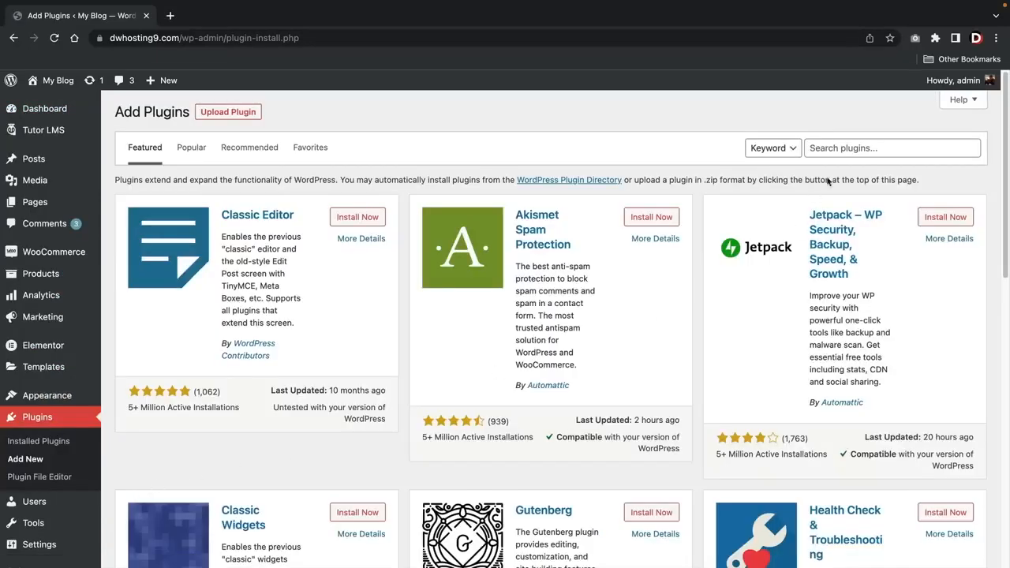
click(841, 147)
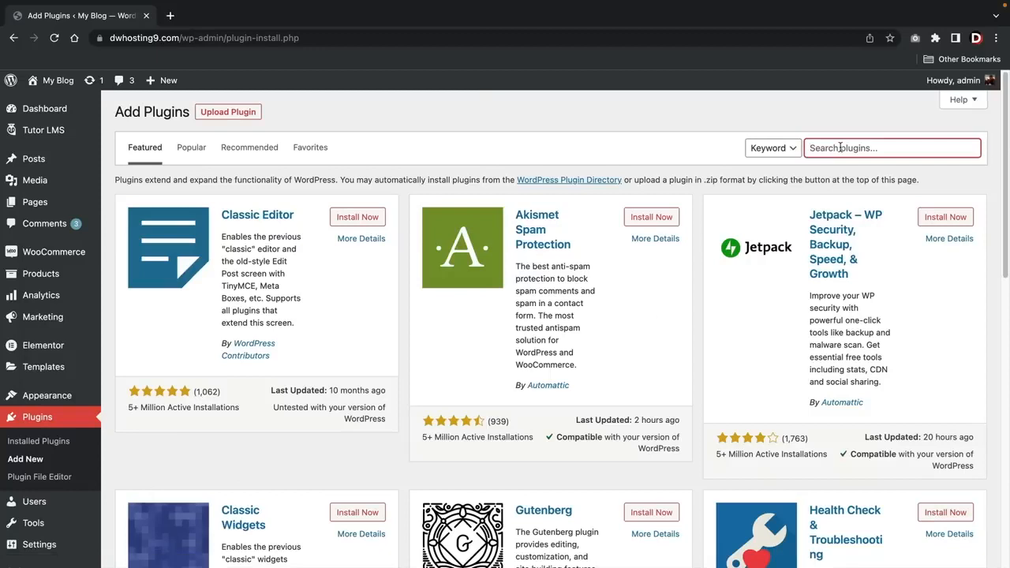
text(lms)
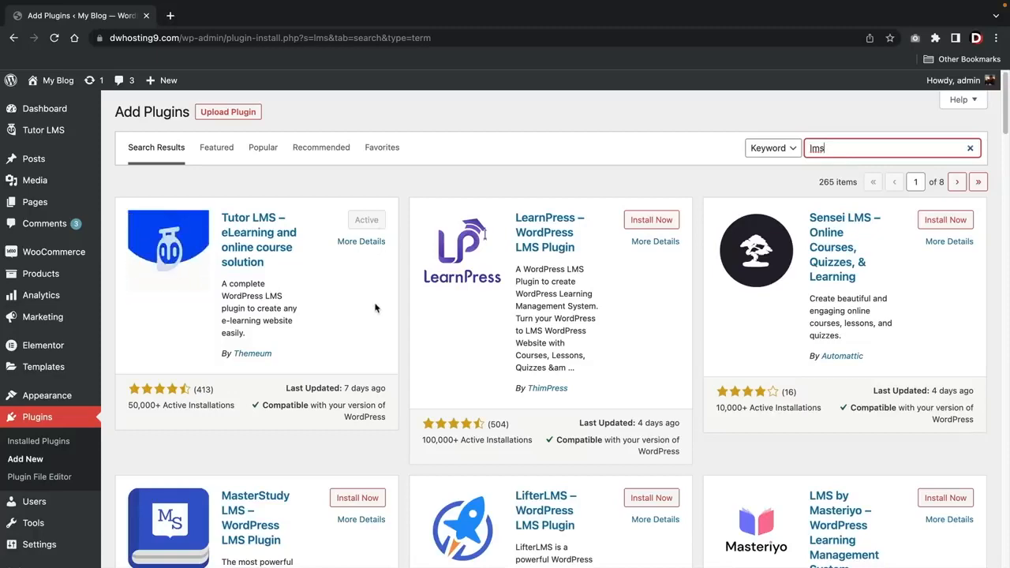
scroll(378, 300, down, 2)
scroll(378, 297, down, 10)
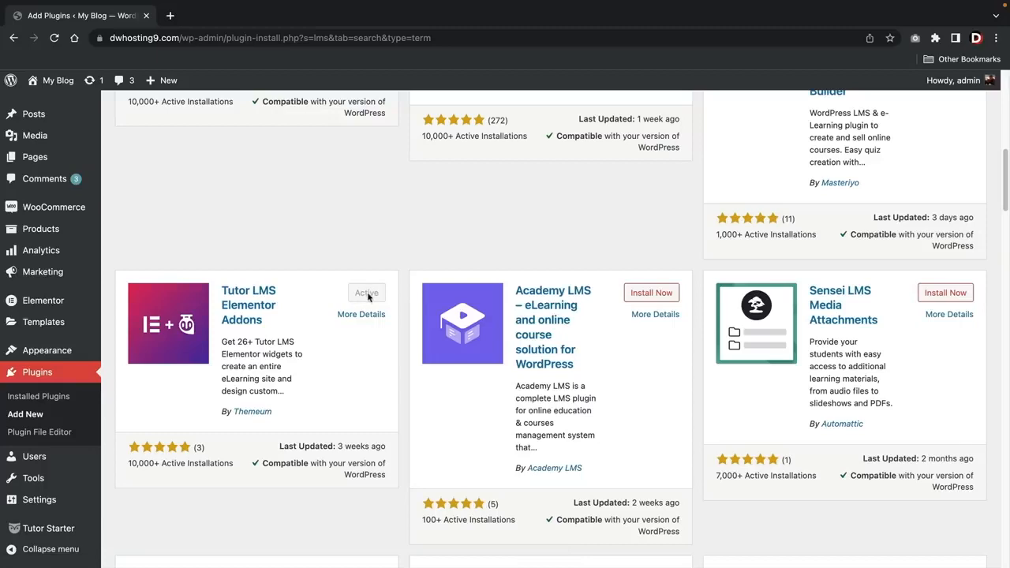
scroll(367, 294, up, 10)
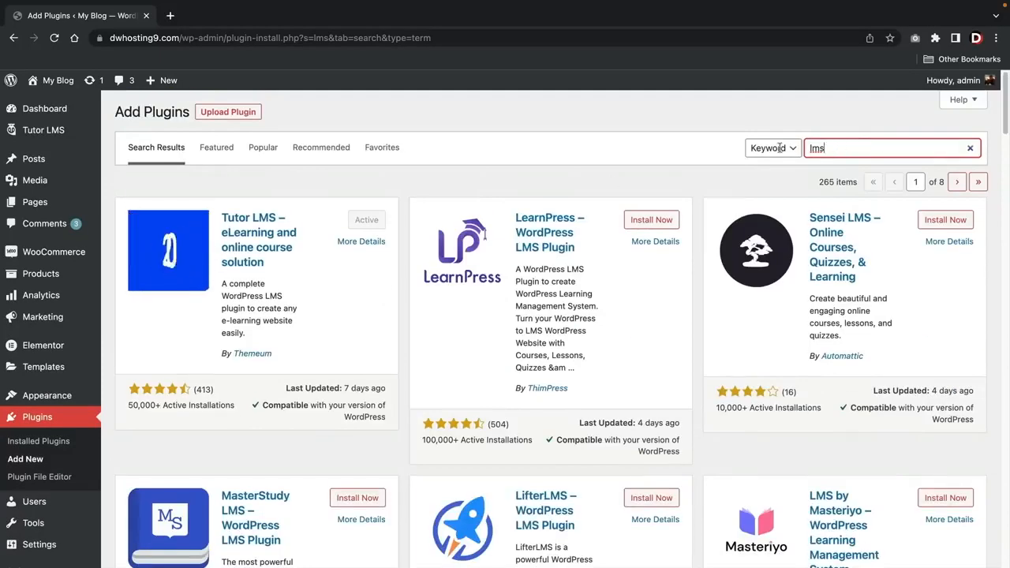
Search the plugin directory for "tutor lms" and for "woocommerce".
drag(852, 147, 713, 154)
text(tutor lms)
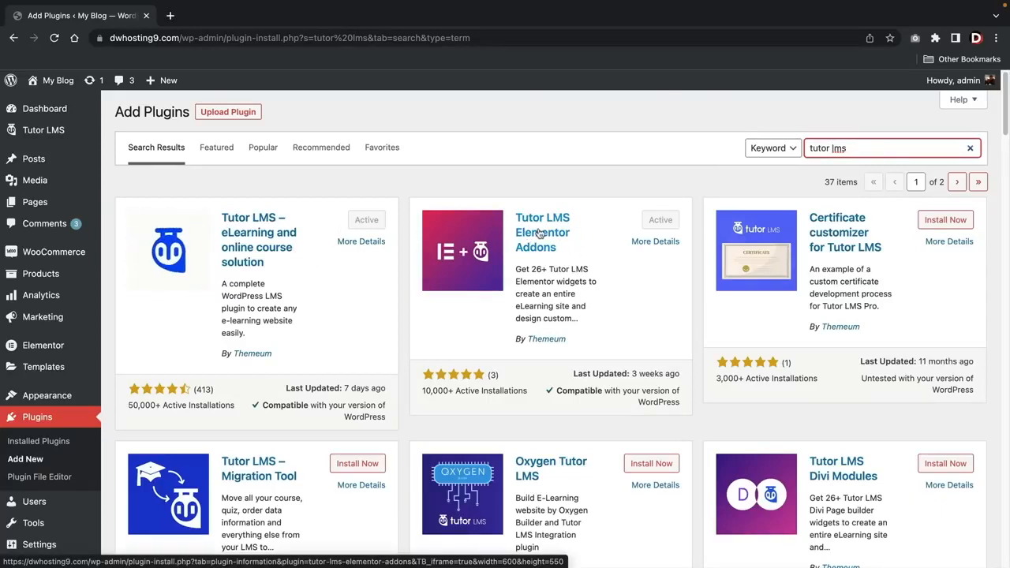
triple_click(940, 147)
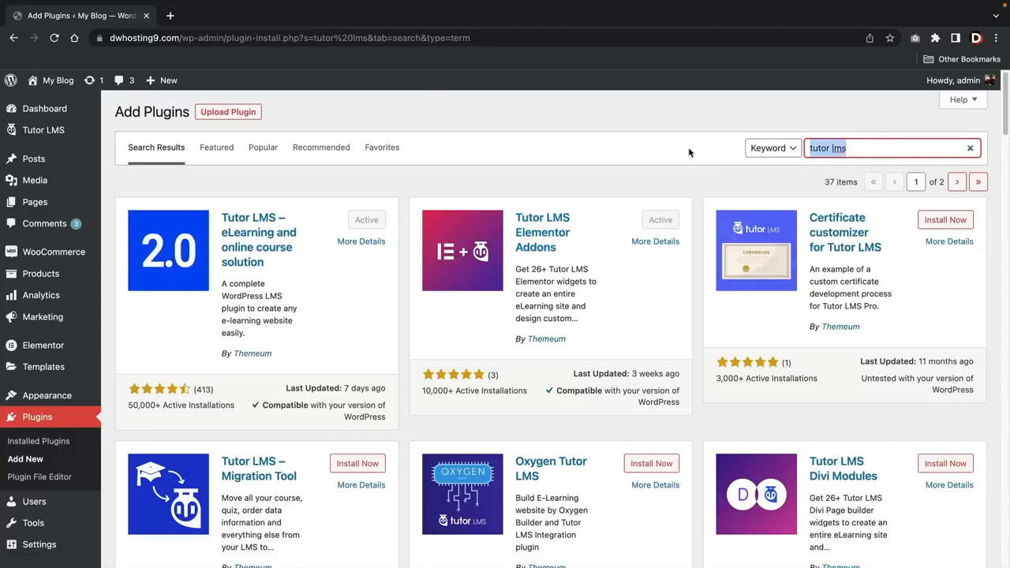
text(woocommerce)
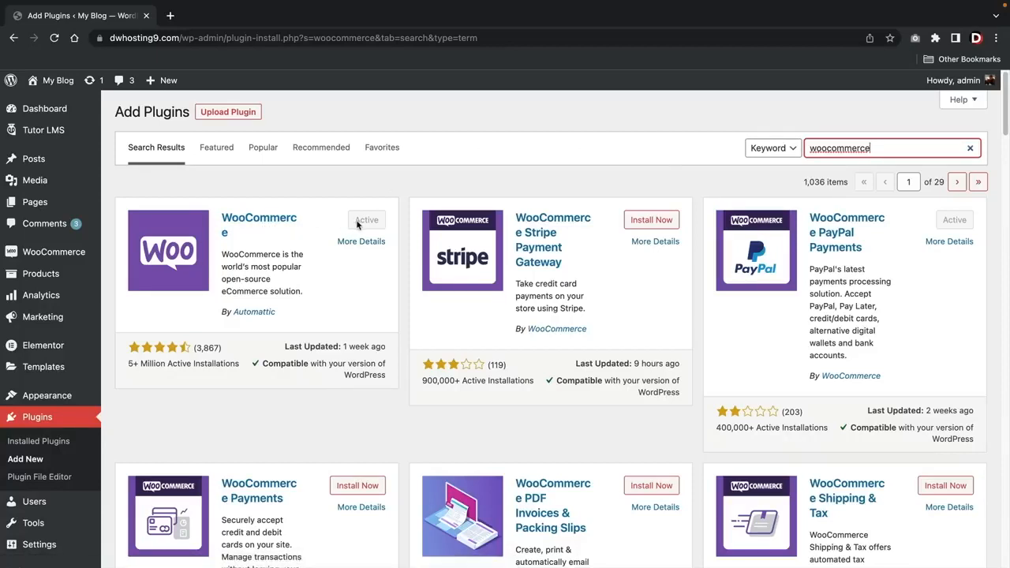
Open the Tutor LMS course list and set "Perfect Diet & Meal Plan- A Complete Course" to Private.
click(57, 115)
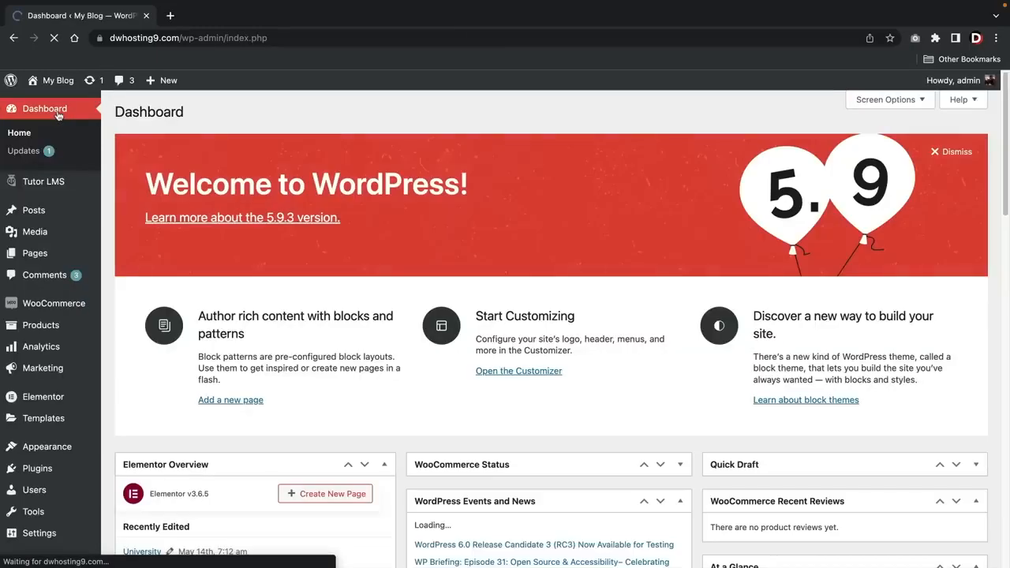
mouse_move(41, 183)
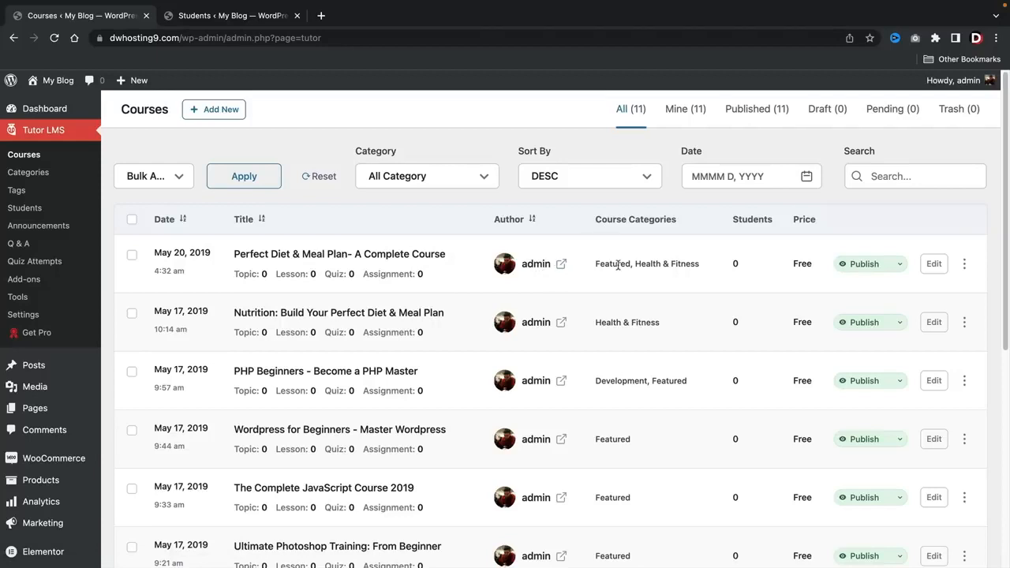
click(899, 268)
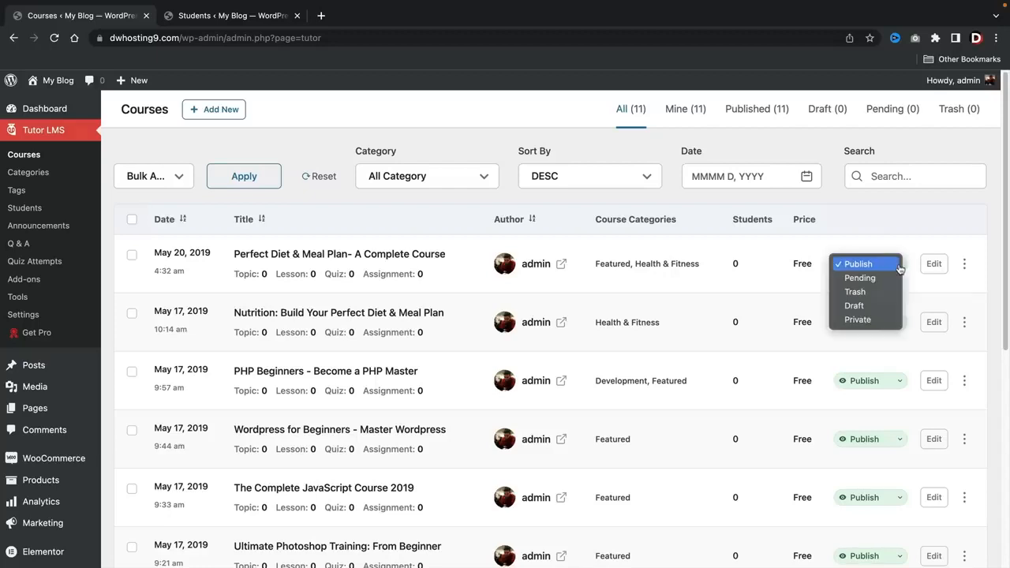
click(878, 318)
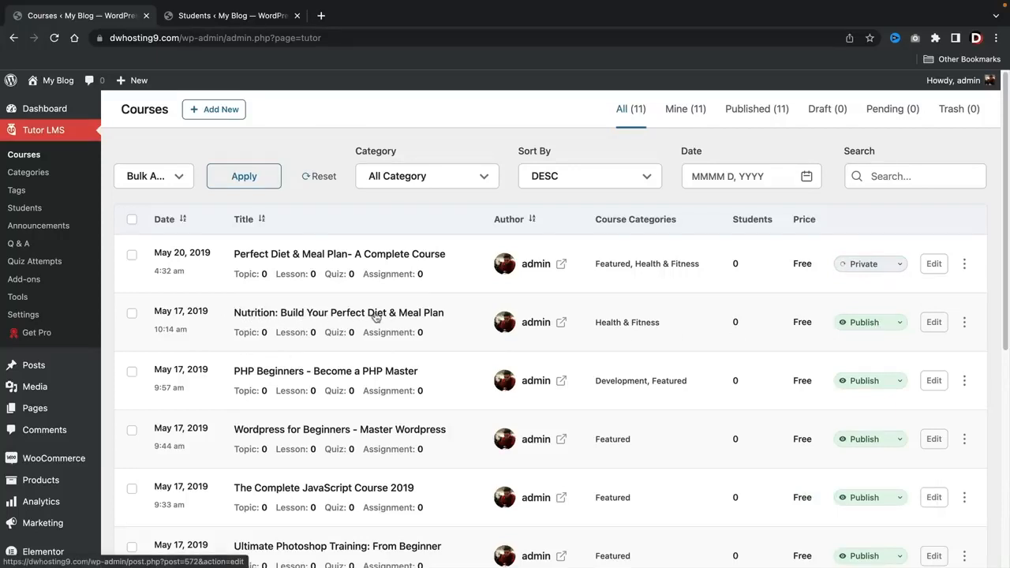
Delete the course "Nutrition: Build Your Perfect Diet & Meal Plan" and confirm the deletion.
click(964, 323)
click(906, 382)
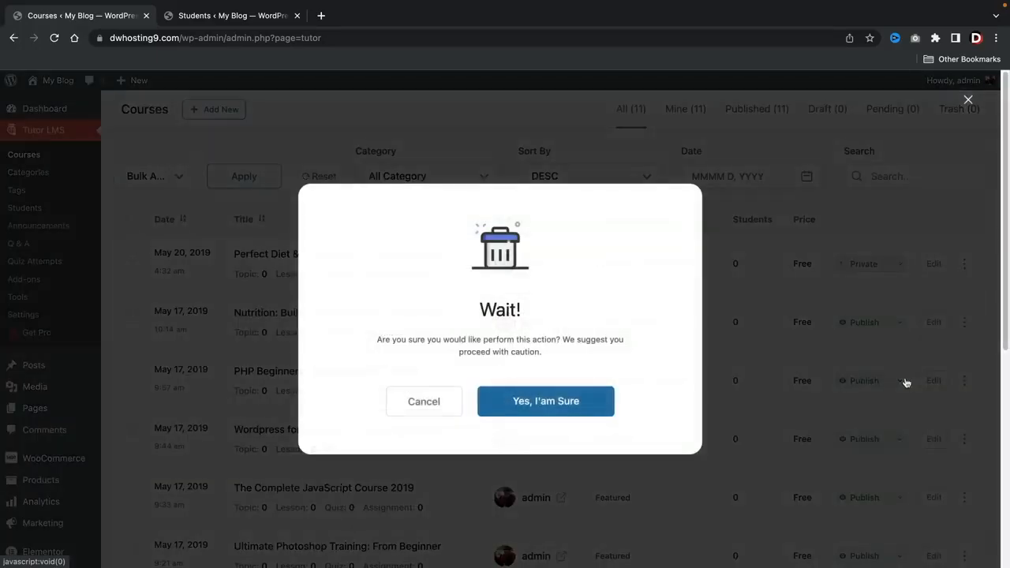
click(567, 411)
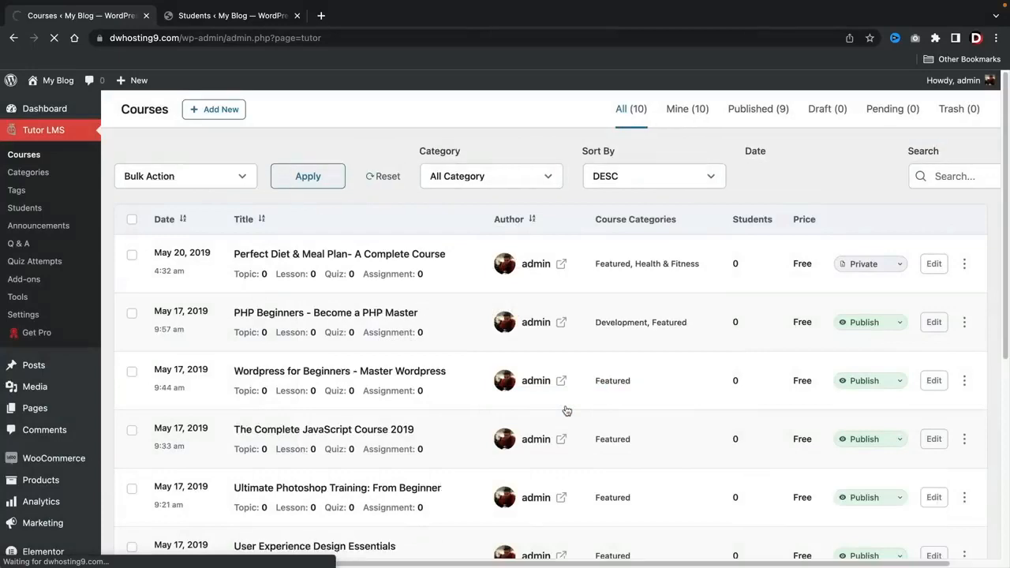
Review the remaining courses and show the additional actions for "PHP Beginners - Become a PHP Master".
scroll(566, 410, down, 4)
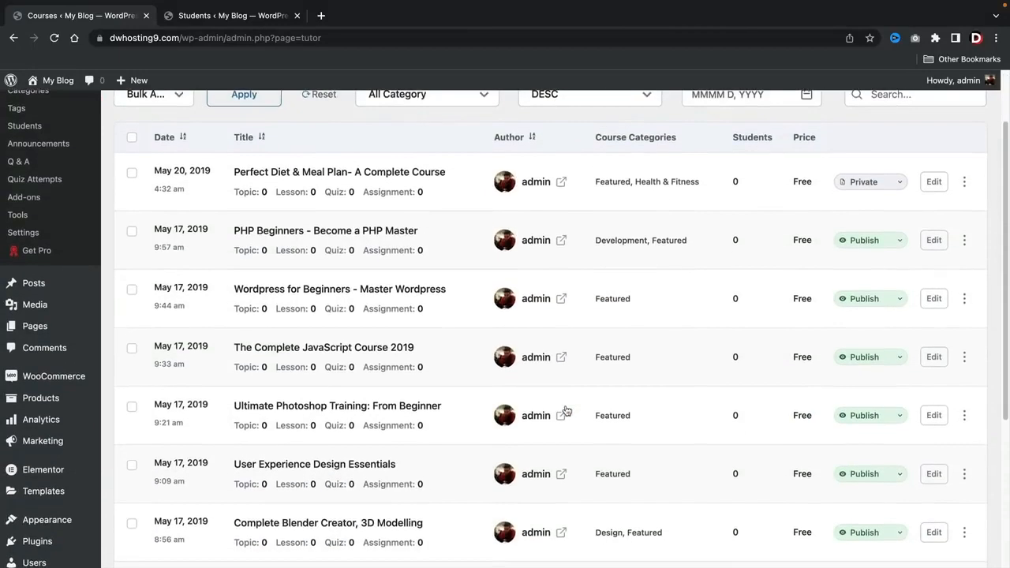
scroll(566, 410, up, 1)
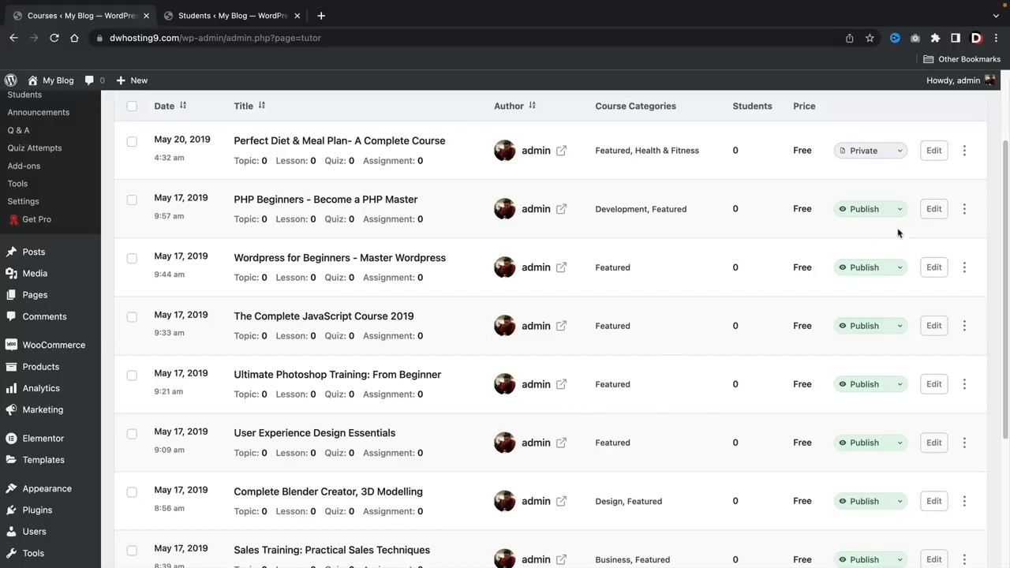
click(966, 209)
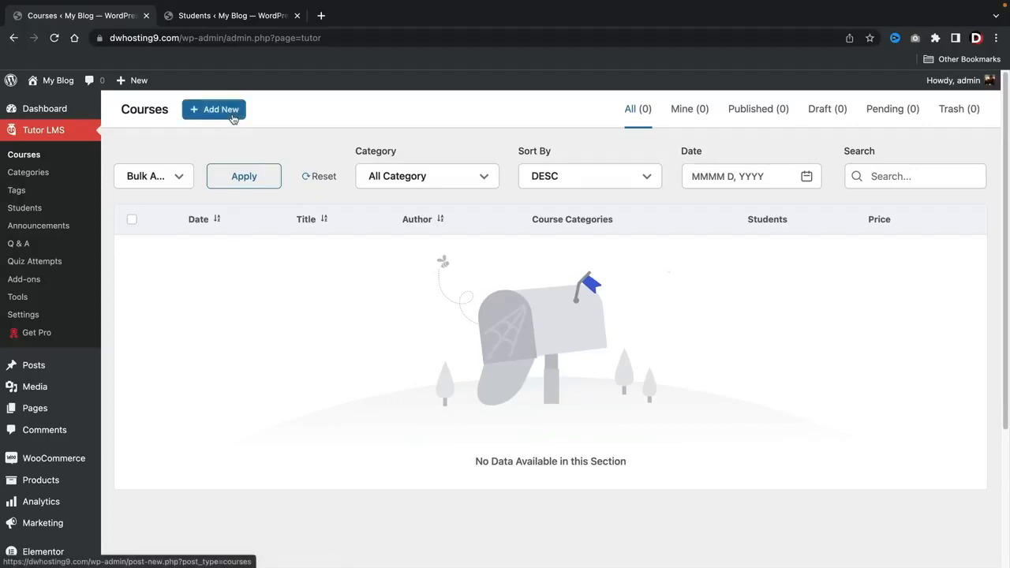
Open the course categories and name a new category "Web Design", leaving its slug, parent and description unset.
click(36, 179)
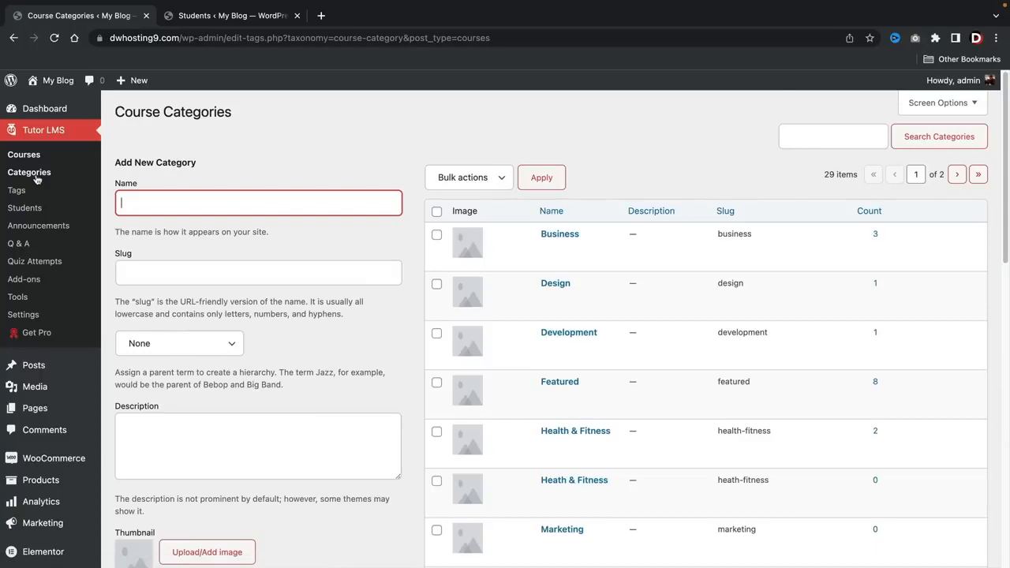
scroll(385, 312, down, 2)
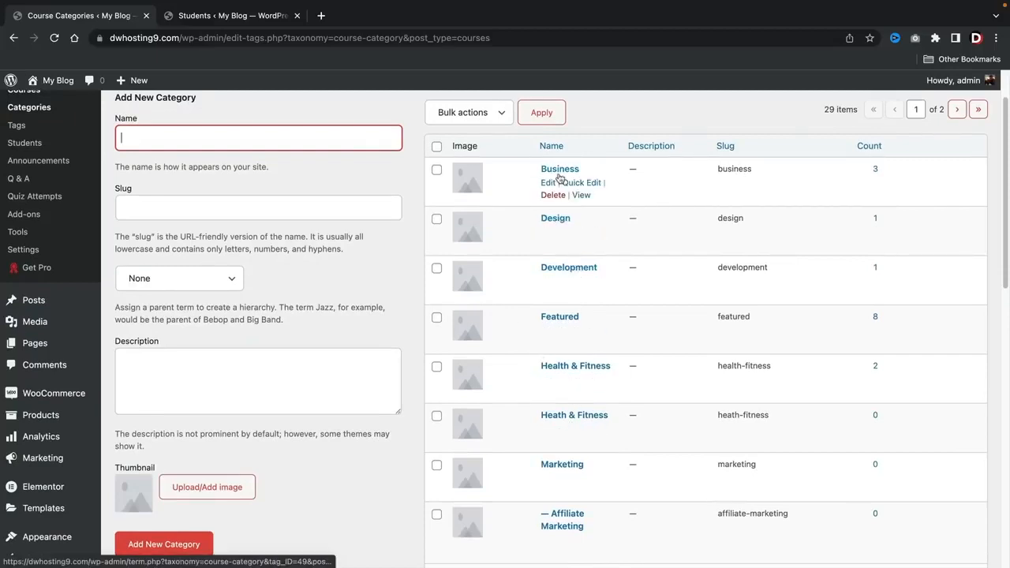
scroll(559, 180, up, 2)
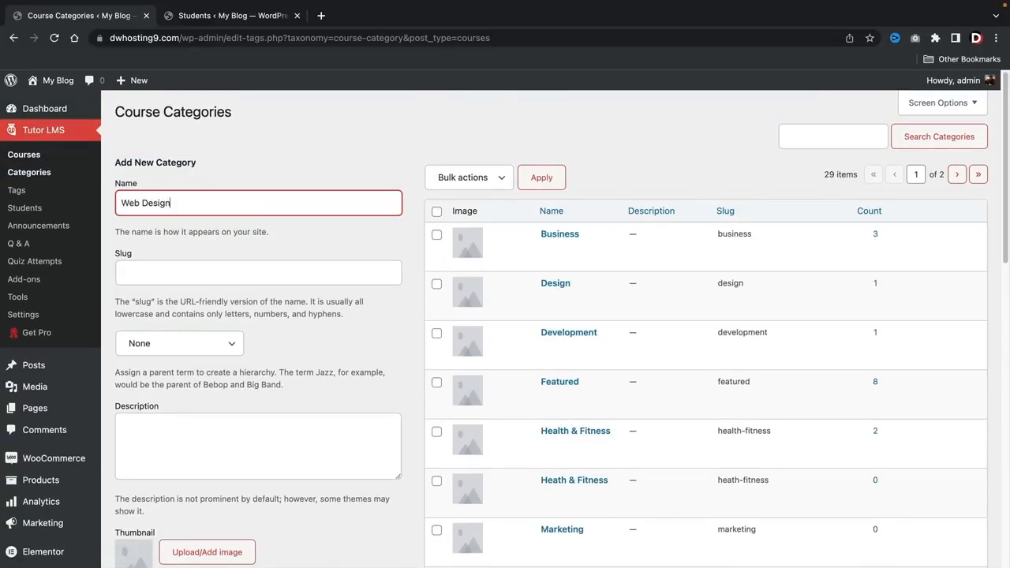
key(Tab)
key(Tab)
key(Tab)
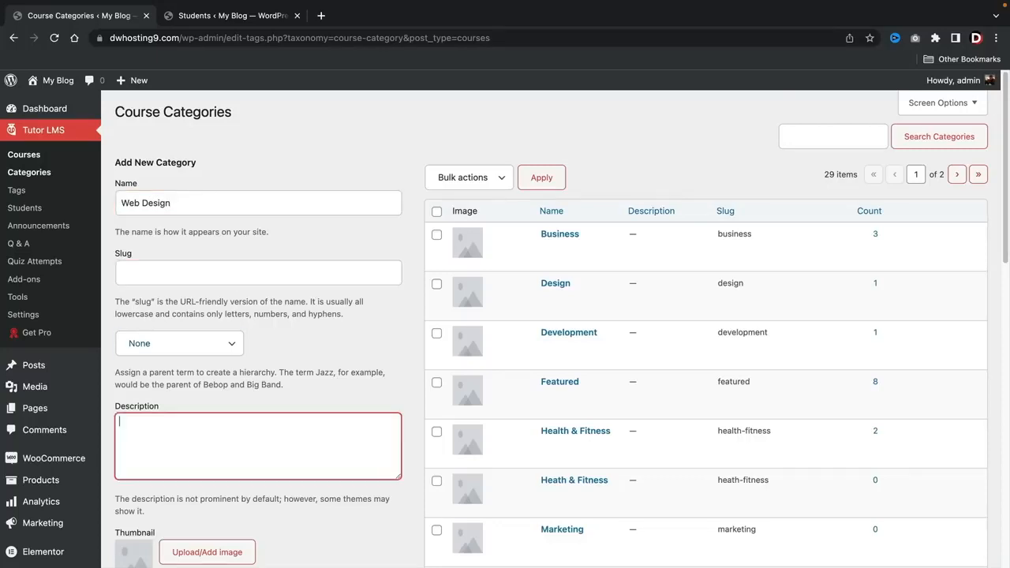
Assign the radio image tstarter-course-6.png from the media library as the new category's thumbnail.
scroll(173, 205, down, 7)
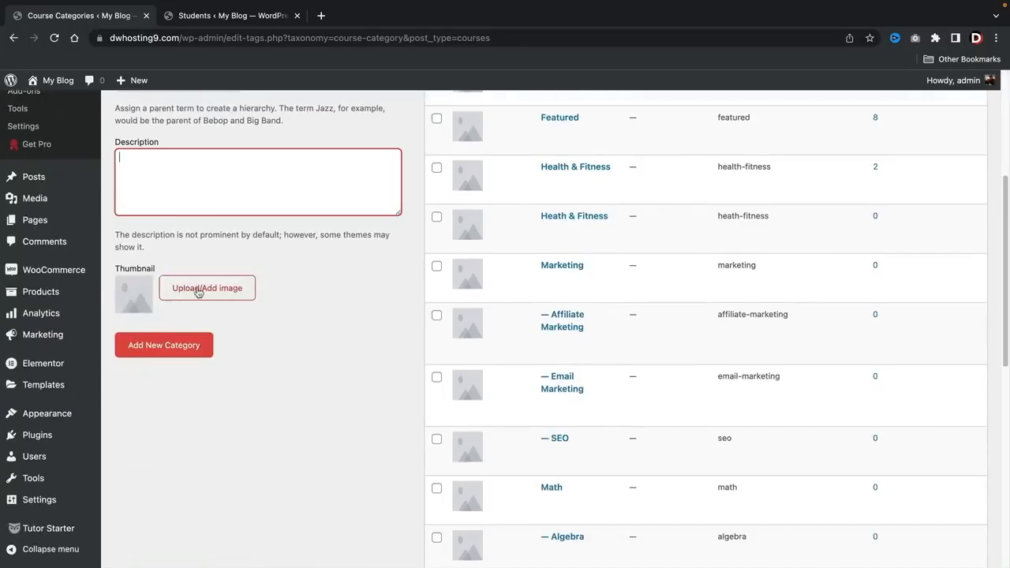
click(198, 294)
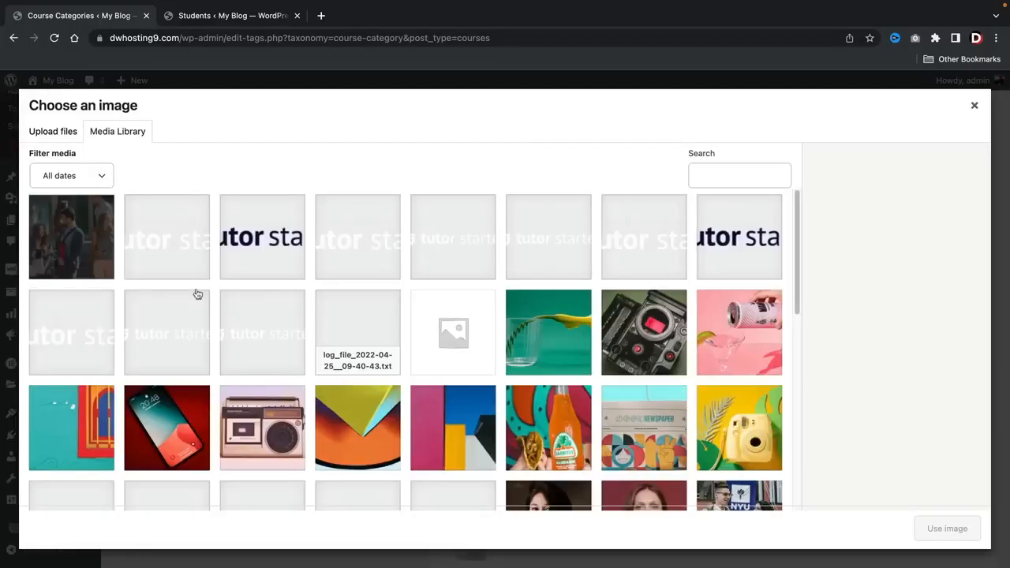
scroll(381, 336, down, 3)
scroll(381, 337, down, 5)
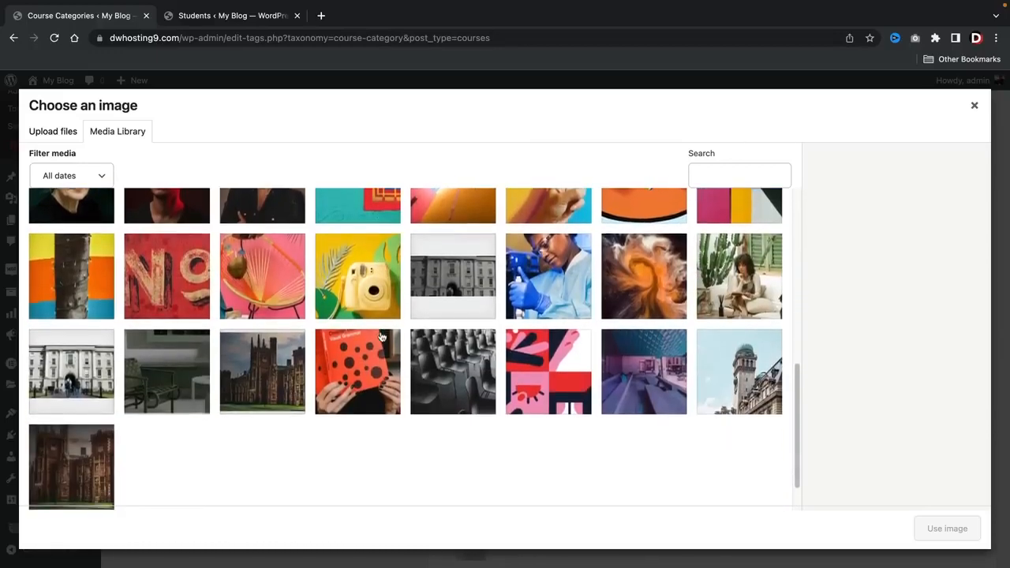
scroll(514, 375, up, 6)
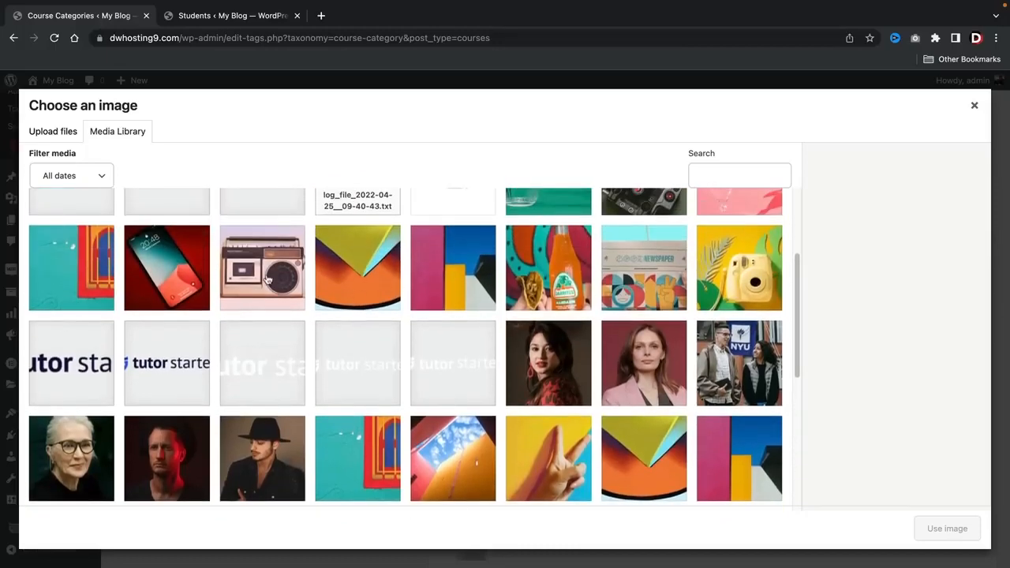
click(274, 272)
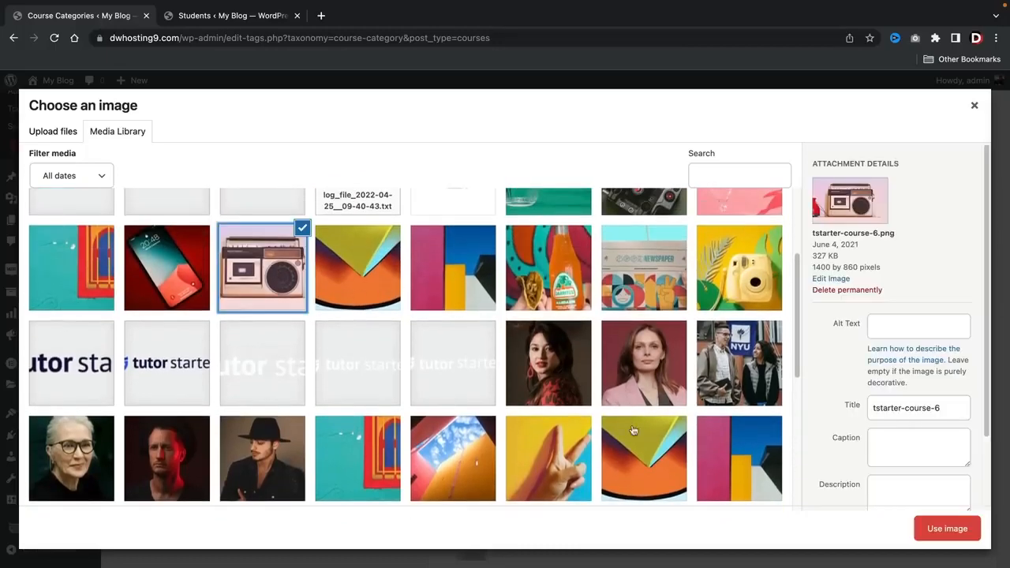
click(951, 531)
scroll(217, 384, up, 5)
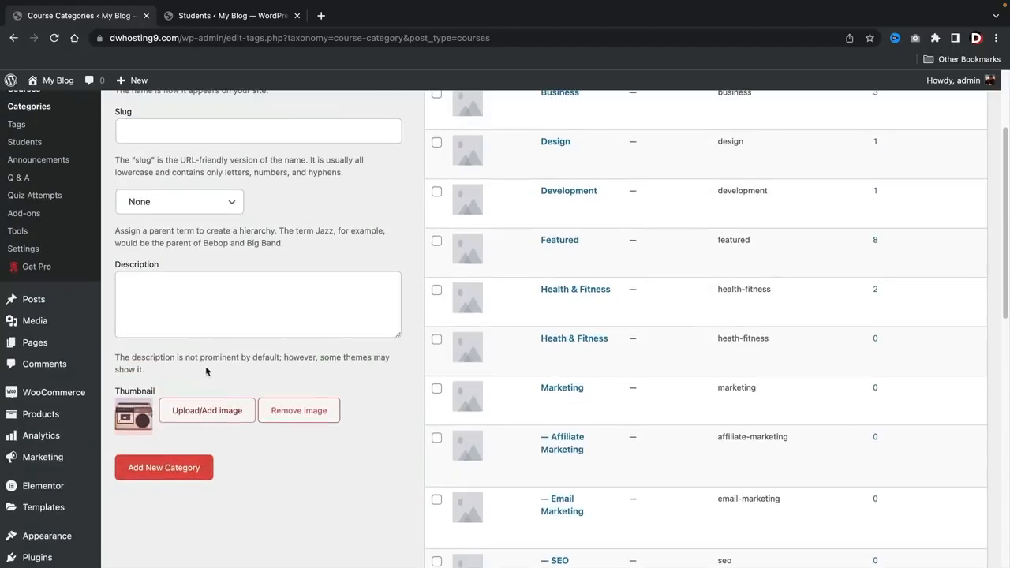
Add the filled-in Web Design category to the course categories.
scroll(181, 384, down, 1)
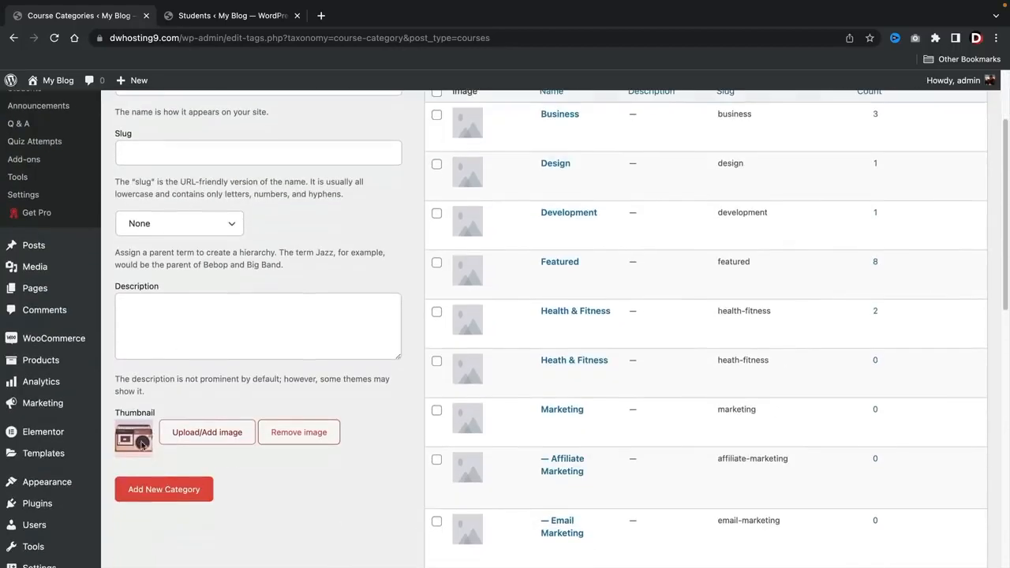
click(188, 488)
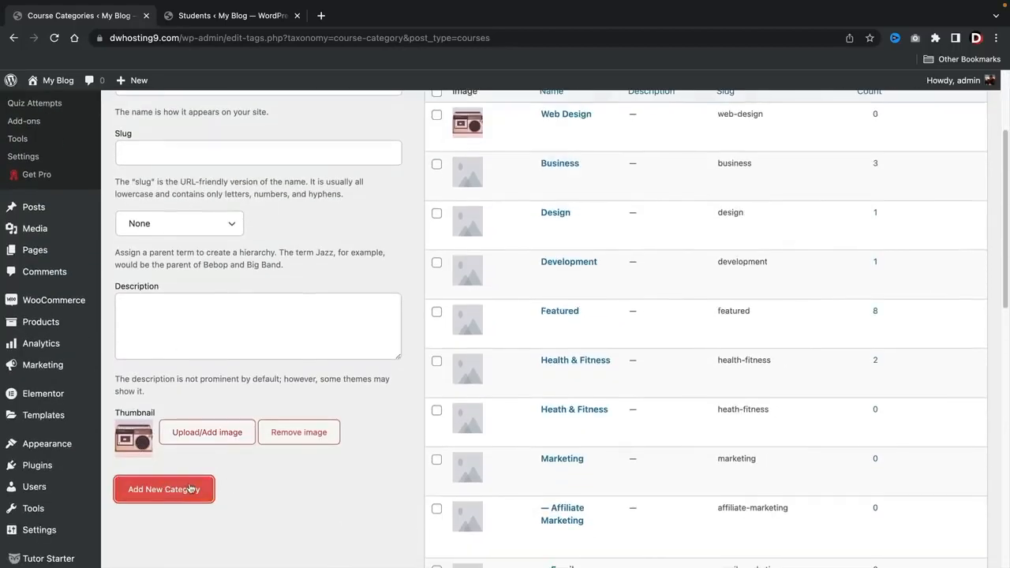
scroll(221, 477, up, 3)
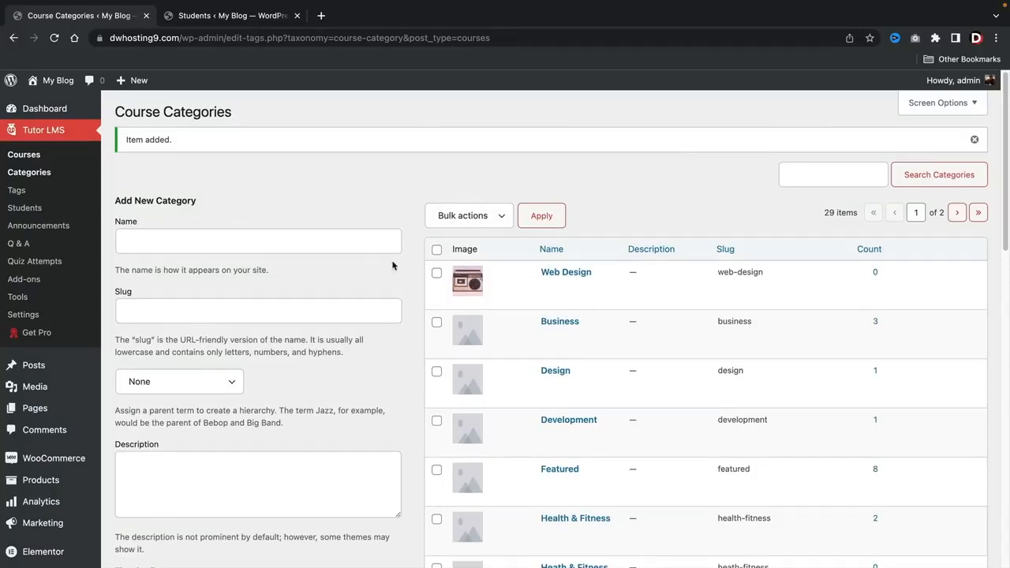
Add a new course tag named "Web Design" with the slug and description left empty.
click(13, 191)
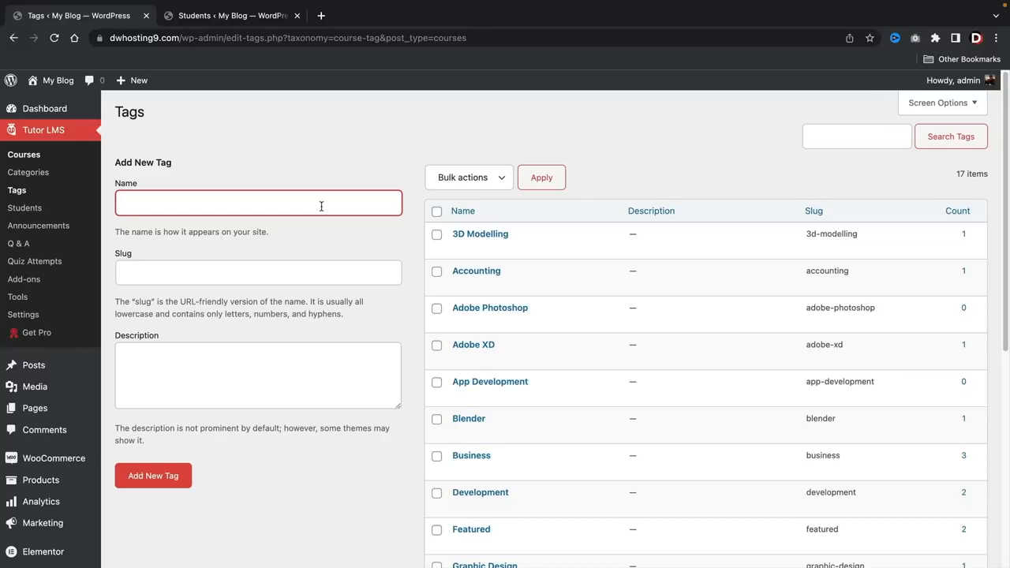
text(Web Design)
key(Tab)
key(Tab)
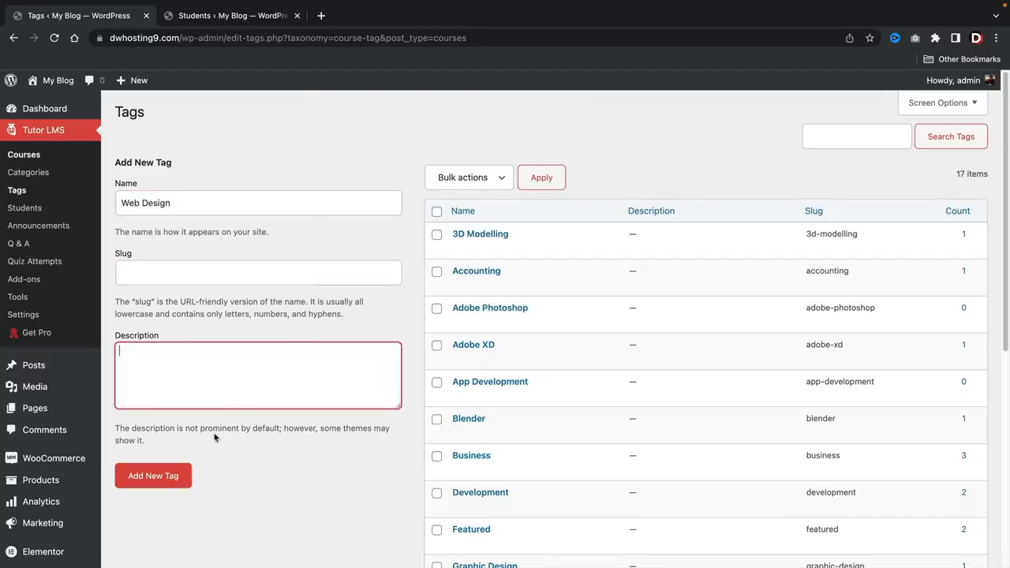
click(164, 483)
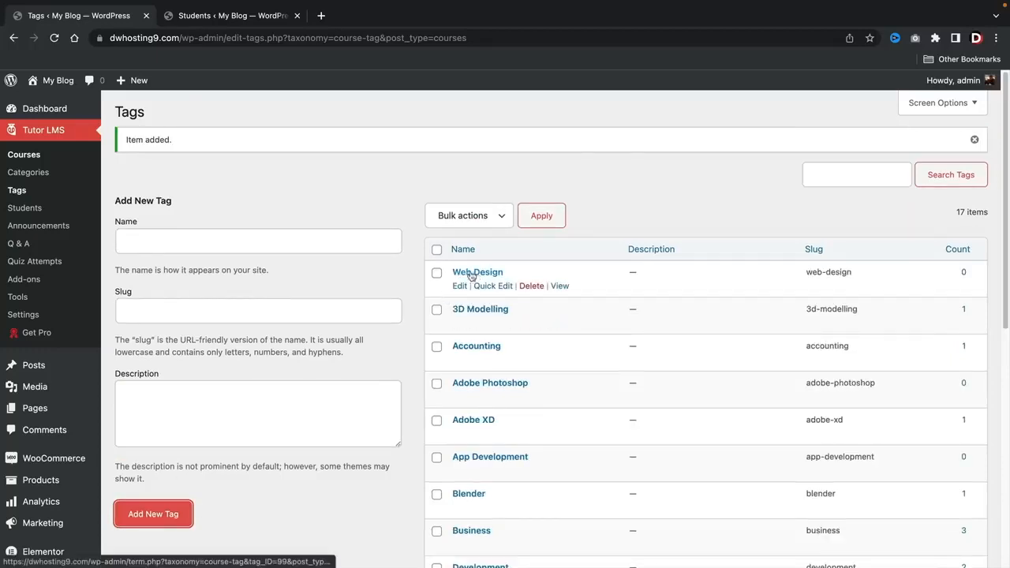
Review the Tutor LMS students list on this site and on the tutorlmstutorial.com site.
click(40, 211)
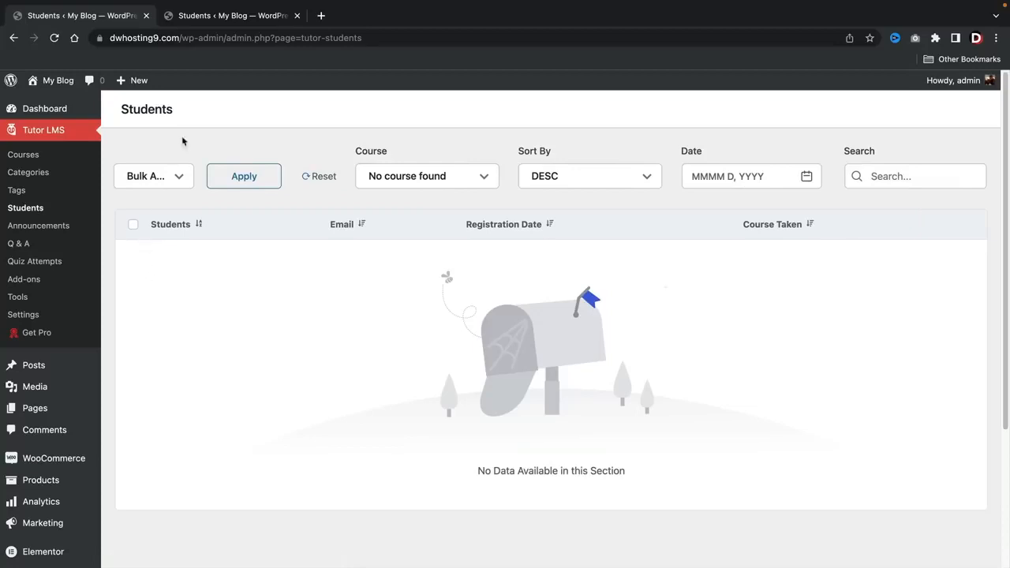
click(222, 19)
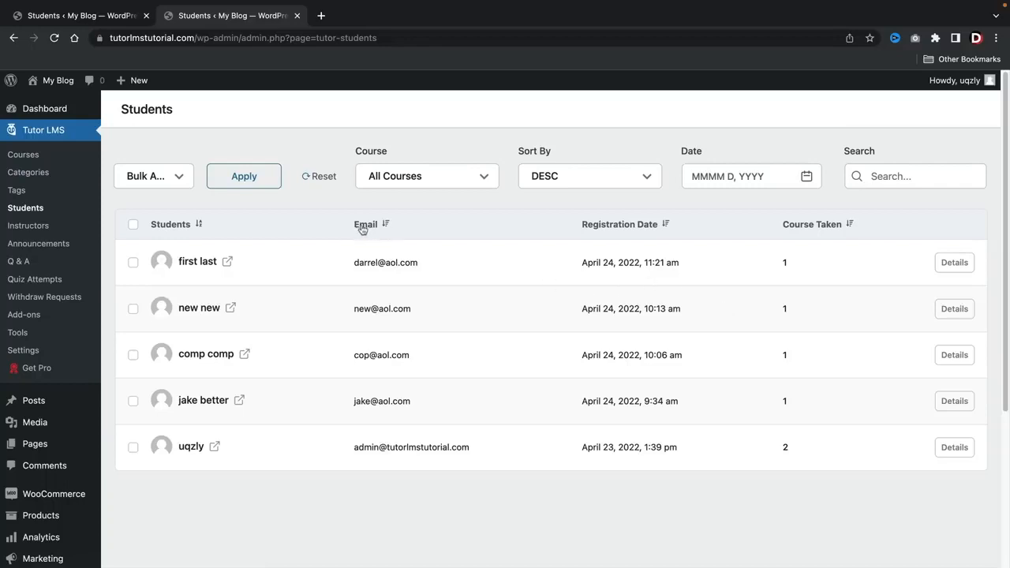
click(102, 21)
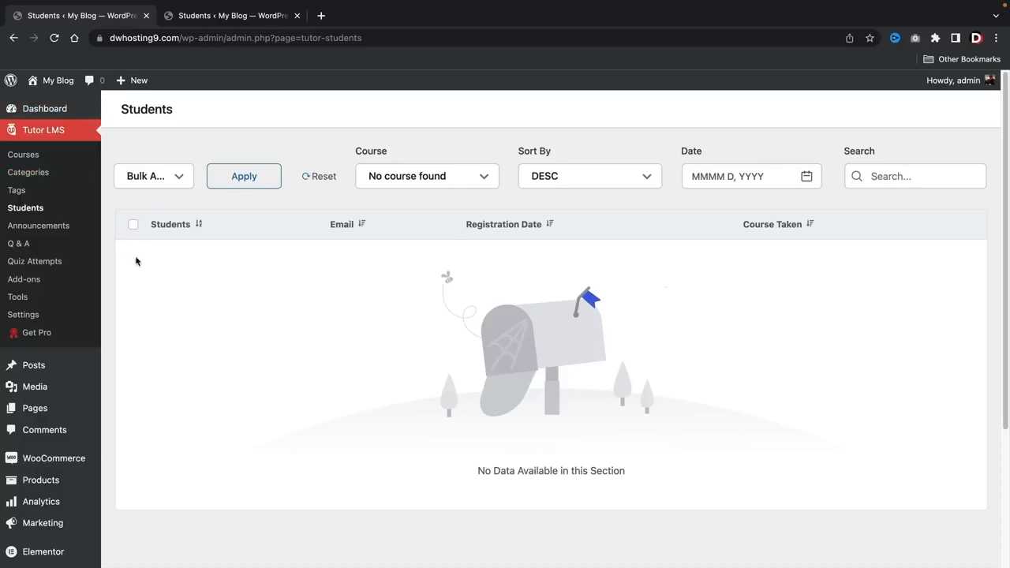
Create a new announcement on the tutorlmstutorial.com site for the course "Complete Financial Analyst Course".
click(48, 225)
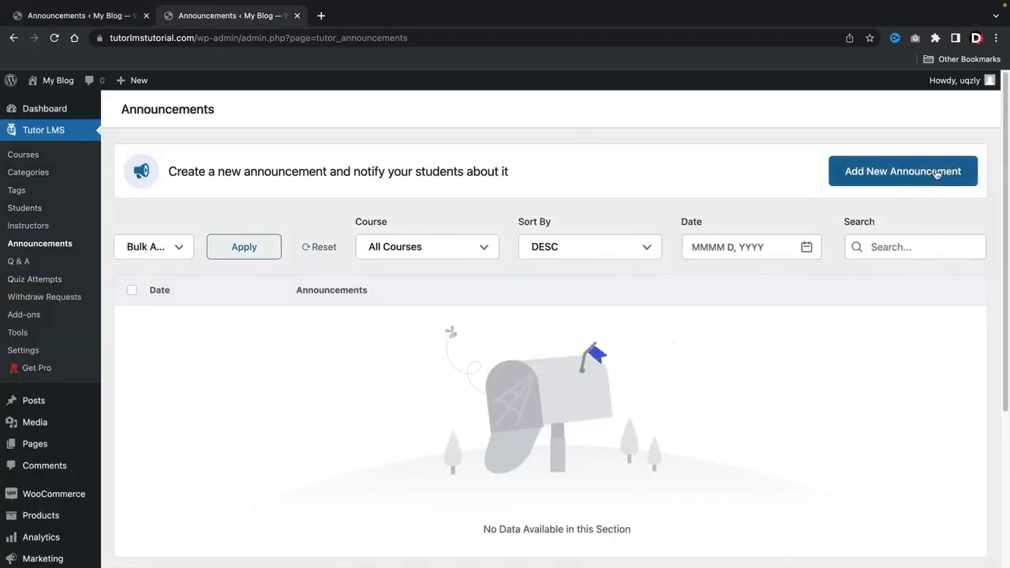
click(935, 171)
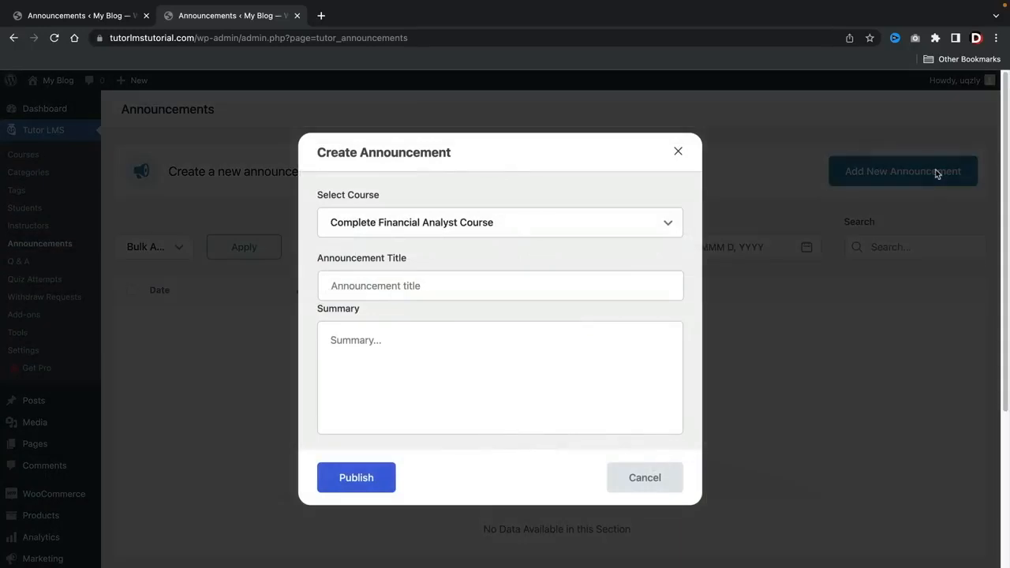
click(384, 228)
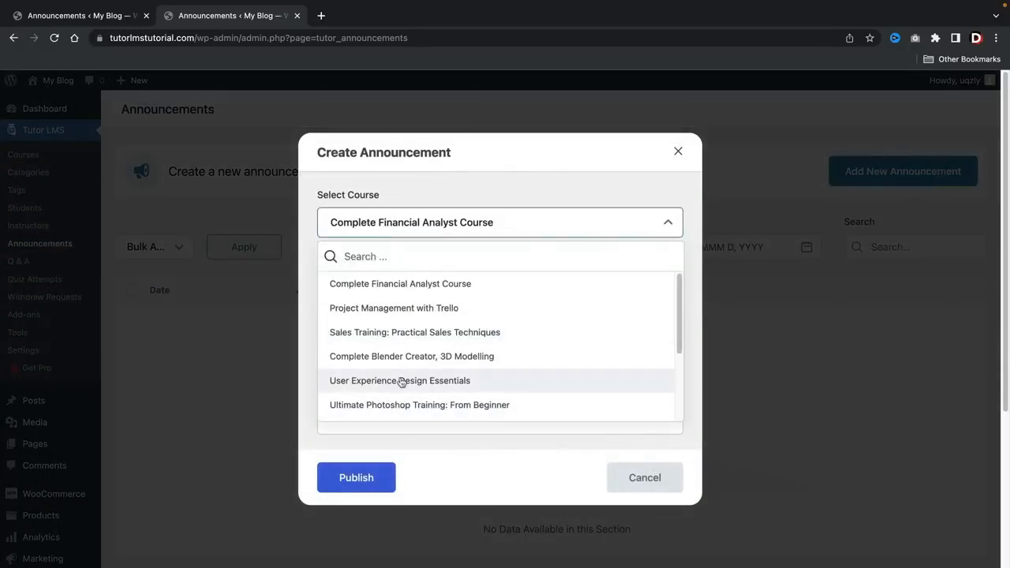
scroll(400, 371, down, 1)
scroll(400, 364, up, 1)
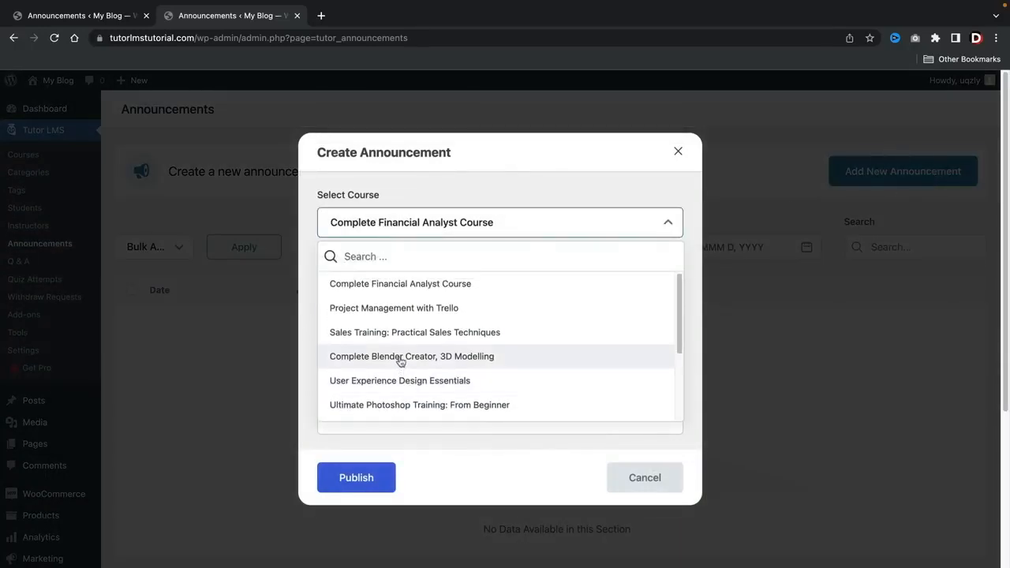
click(408, 286)
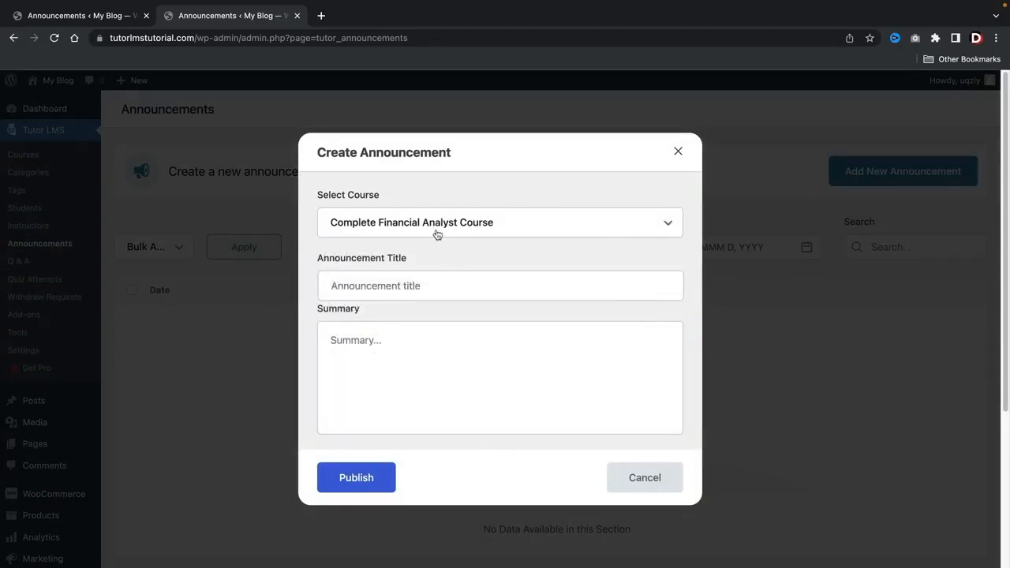
Title the announcement "Dont Forget! Quiz Tonight!".
click(450, 281)
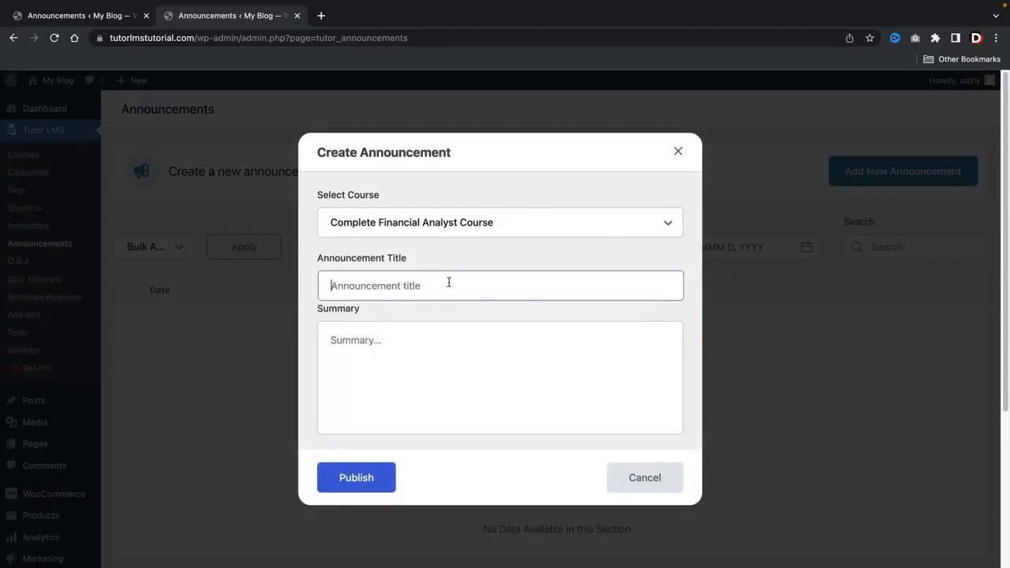
text(T)
key(BackSpace)
text(Dont)
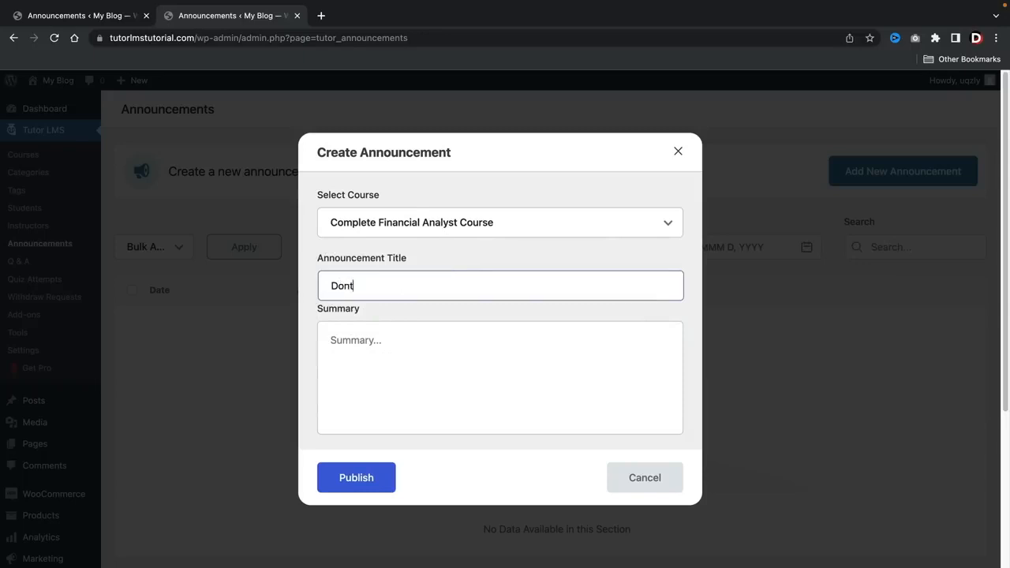
text( Forget! Quiz Tonight!)
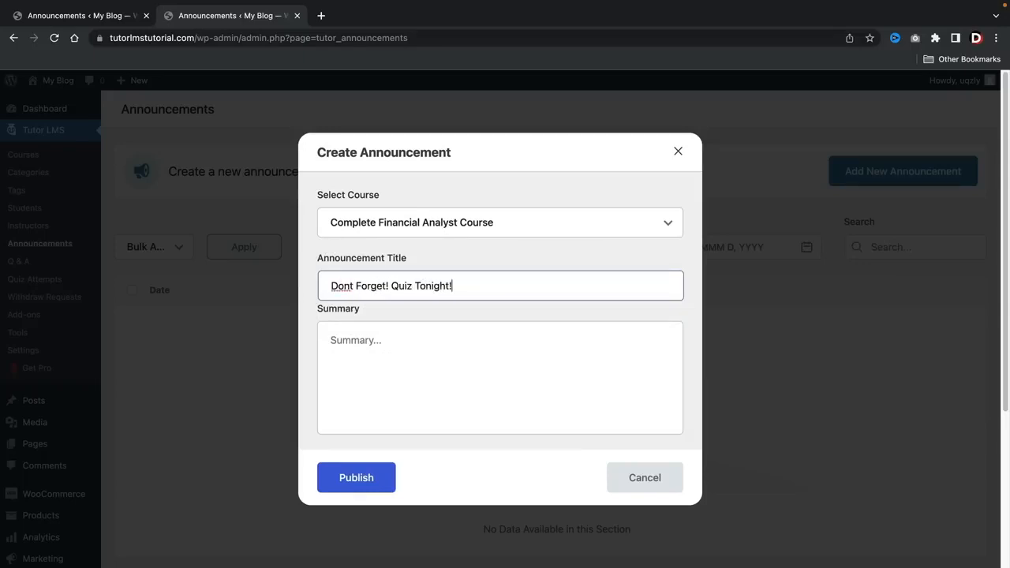
Enter the announcement summary "there is a quiz" and publish the announcement.
key(Tab)
text(this)
key(BackSpace)
key(BackSpace)
text(ere is a qu)
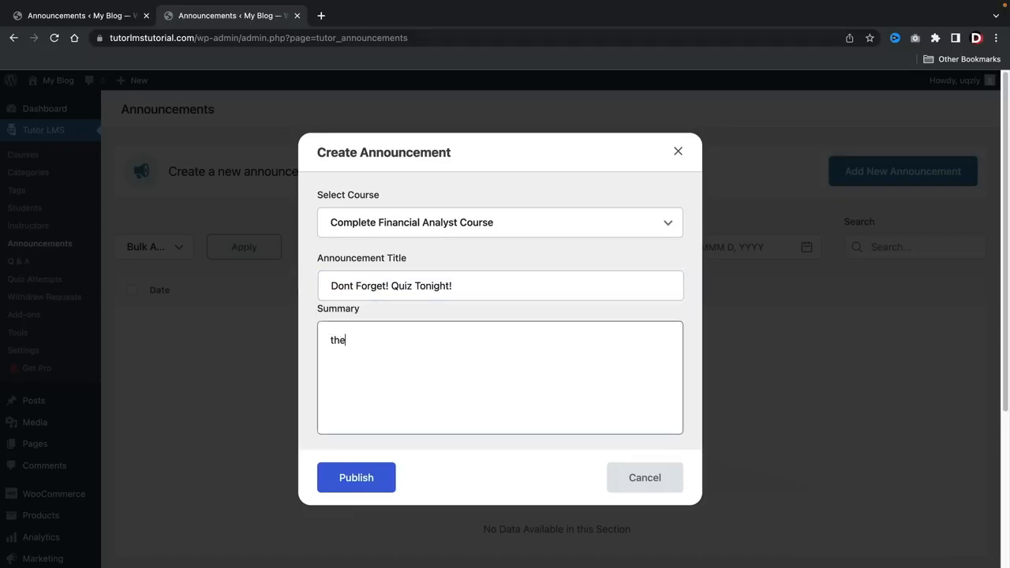
text(iz)
click(363, 483)
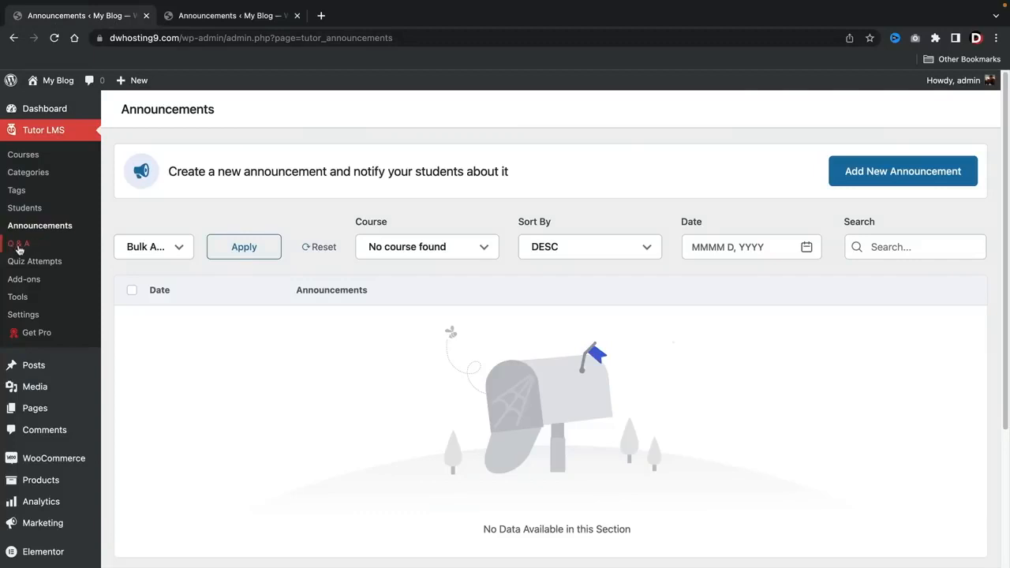
Check the Q & A section on dwhosting9.com, and examine the quiz attempts there and on tutorlmstutorial.com.
click(19, 250)
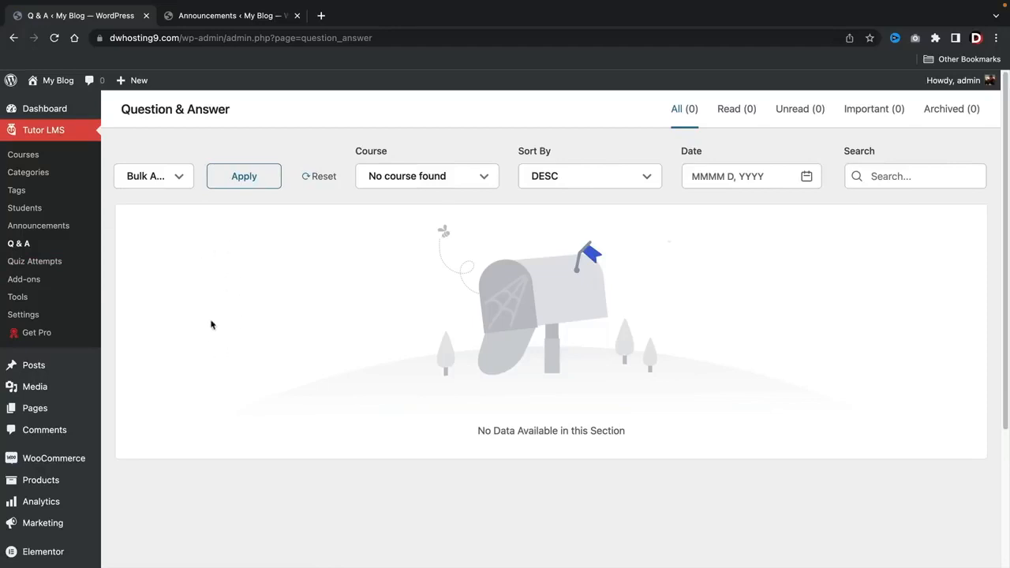
click(47, 261)
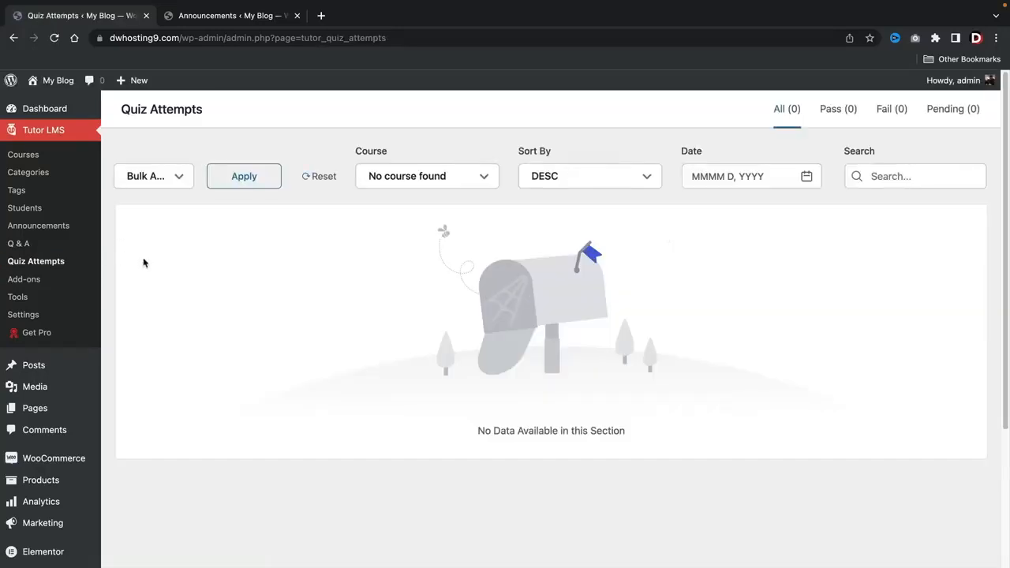
click(219, 23)
click(35, 284)
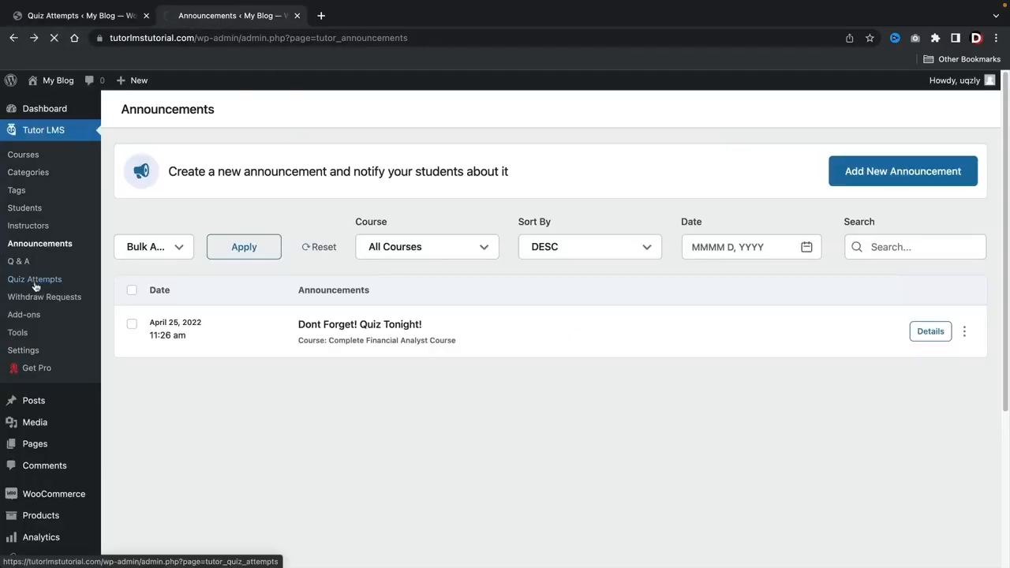
scroll(213, 291, down, 1)
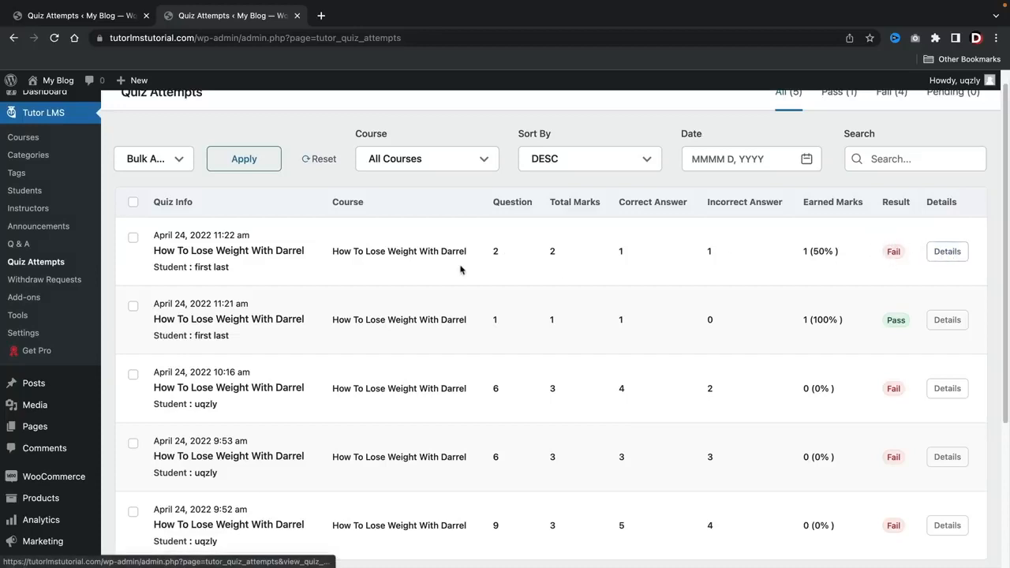
drag(239, 268, 153, 267)
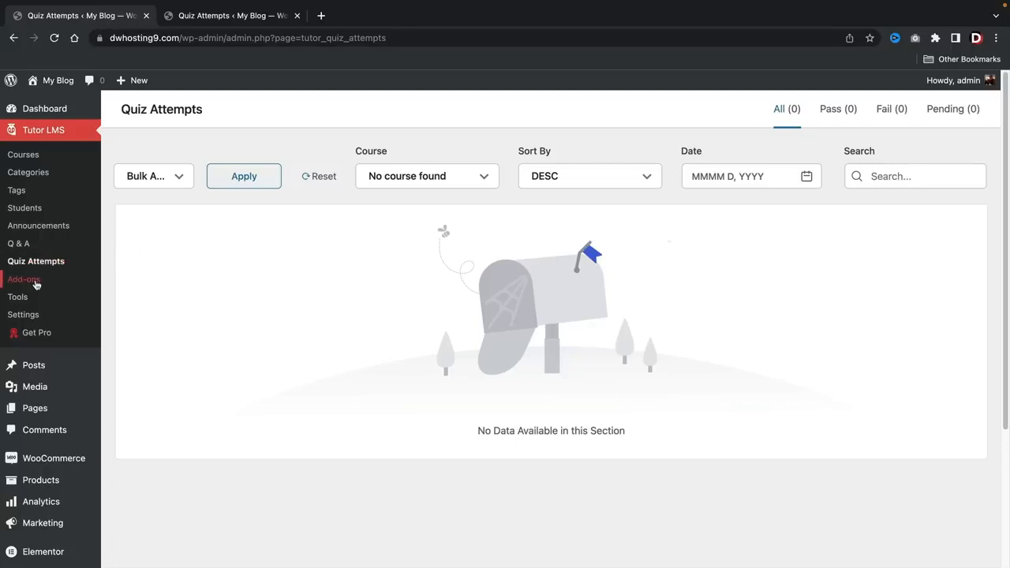
Browse the Tutor LMS add-ons on the dwhosting9.com site.
click(35, 284)
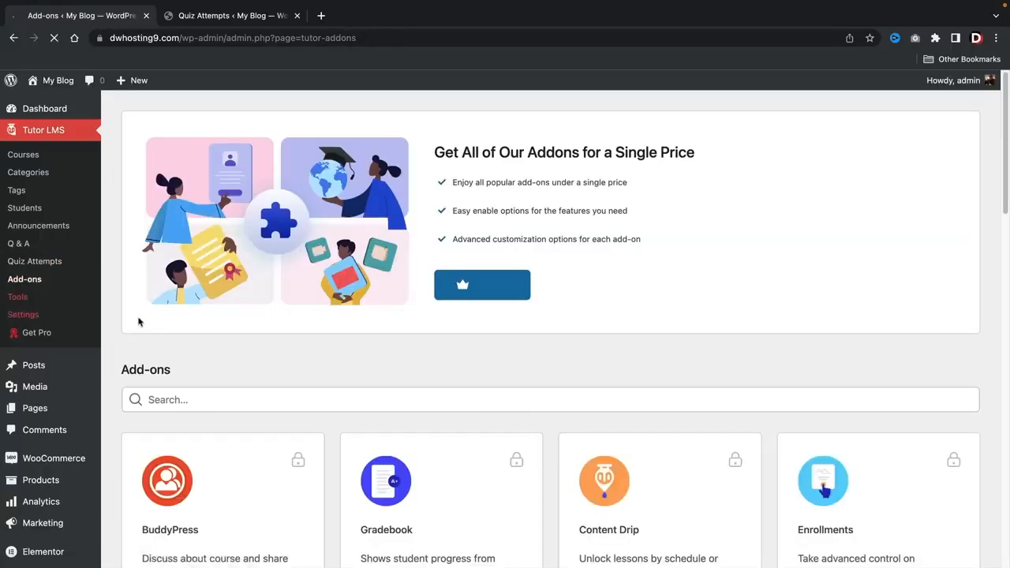
scroll(196, 323, down, 3)
scroll(320, 304, up, 3)
Examine the WordPress and server environment status in the Tutor LMS tools, and view the import/export options.
click(25, 299)
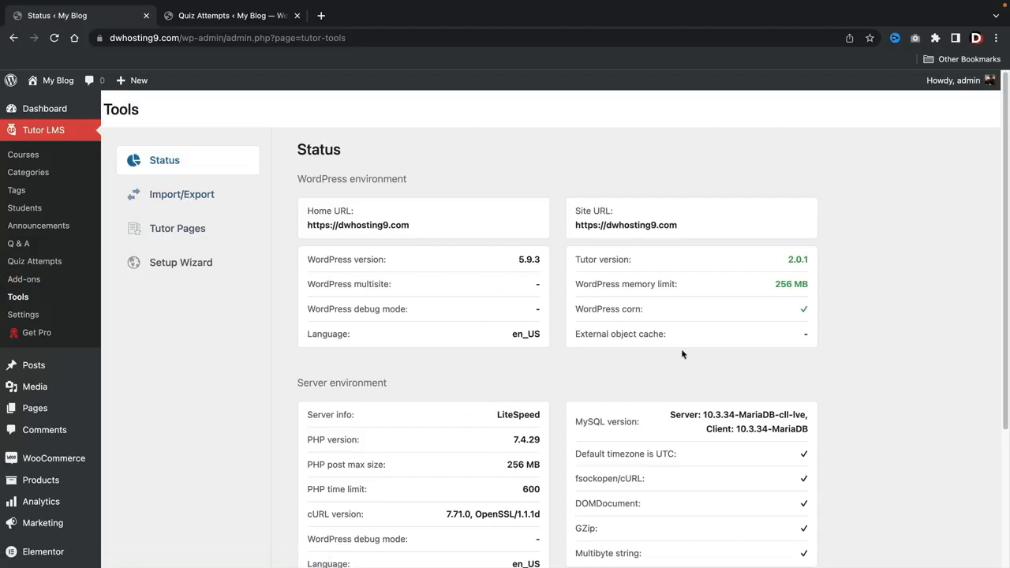
scroll(622, 354, down, 1)
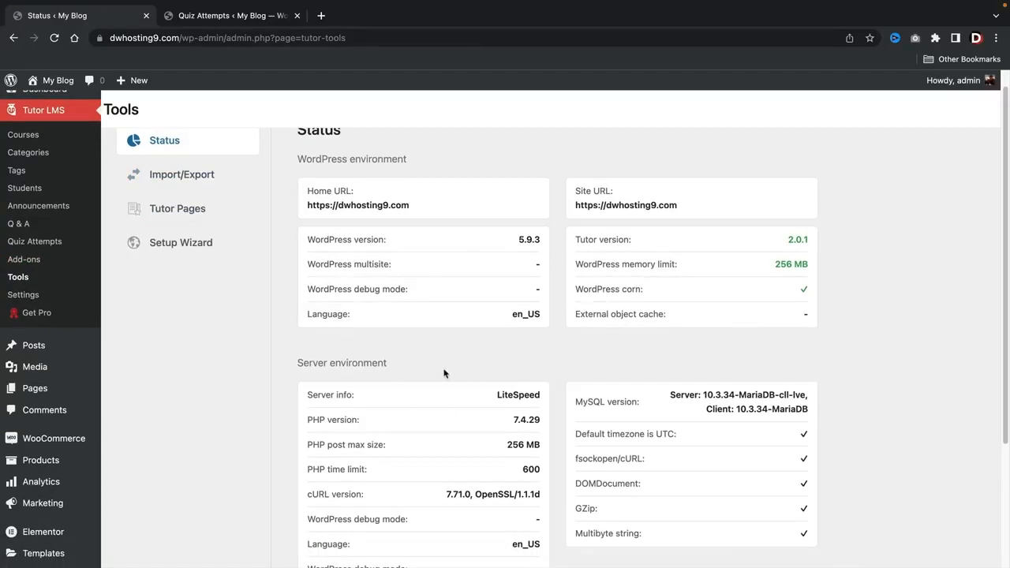
scroll(419, 328, up, 1)
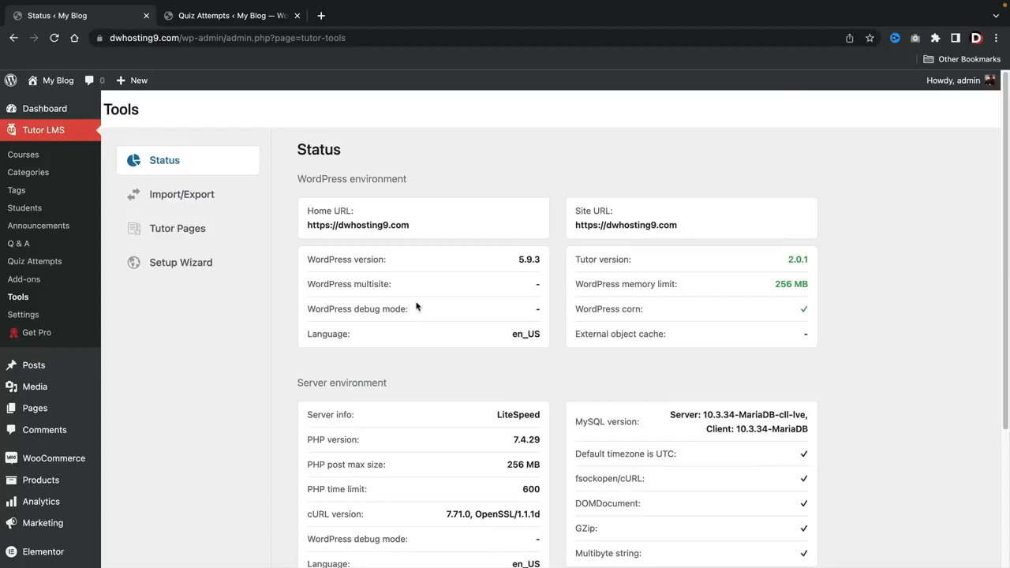
scroll(465, 374, down, 1)
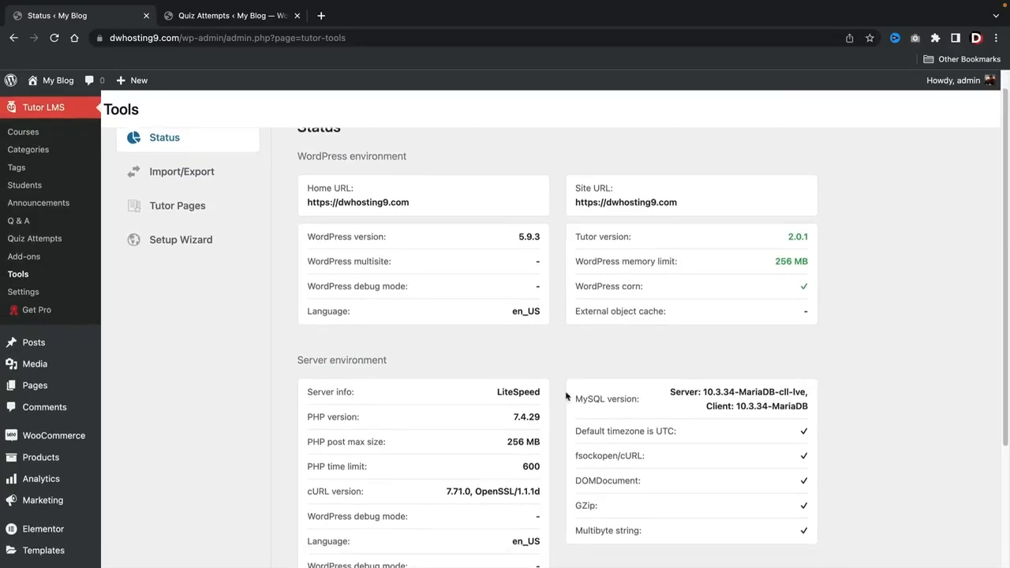
scroll(371, 470, up, 1)
click(217, 203)
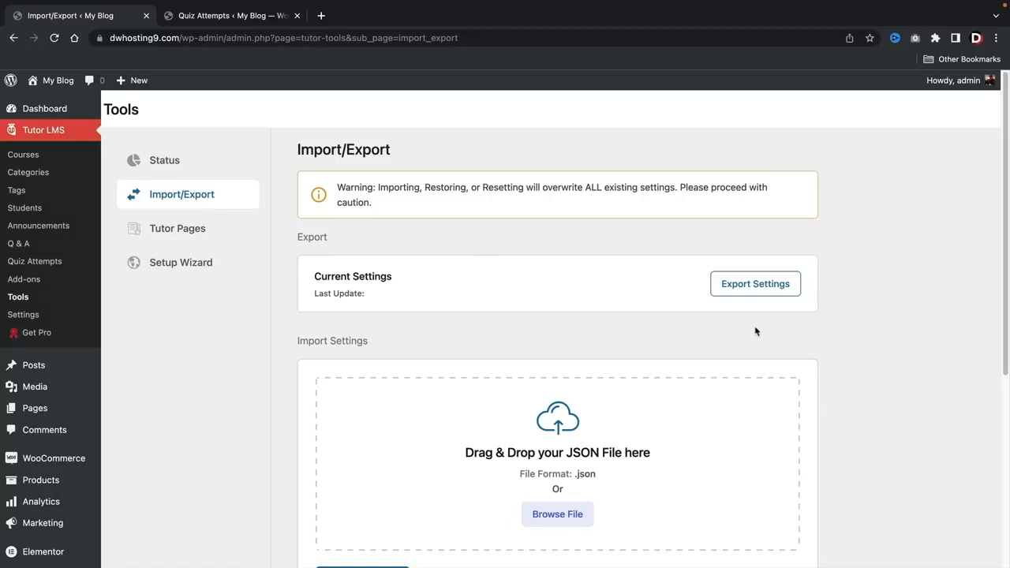
Review the Tutor Pages list and preview the Student Registration page in a new browser tab.
click(178, 232)
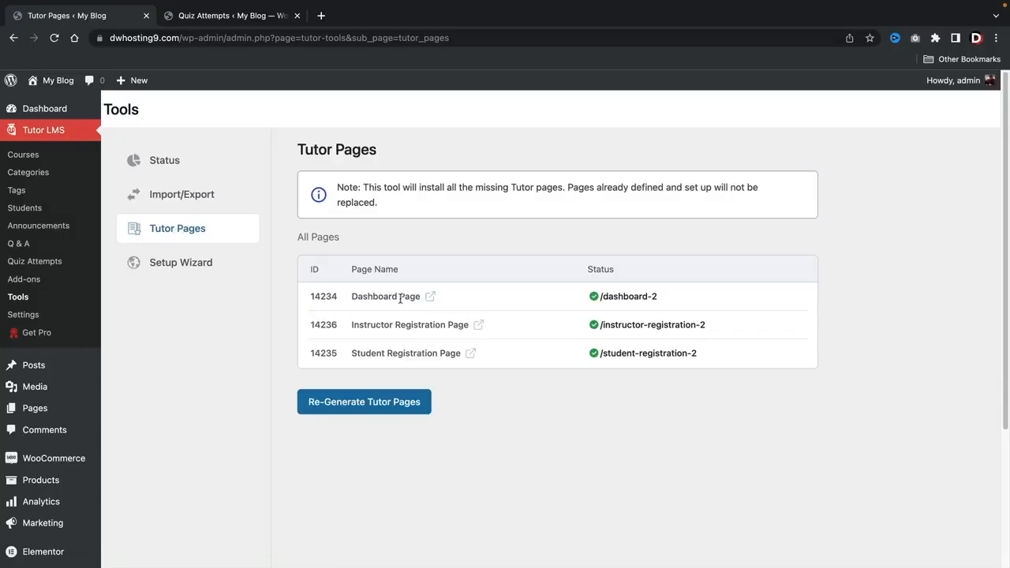
click(470, 354)
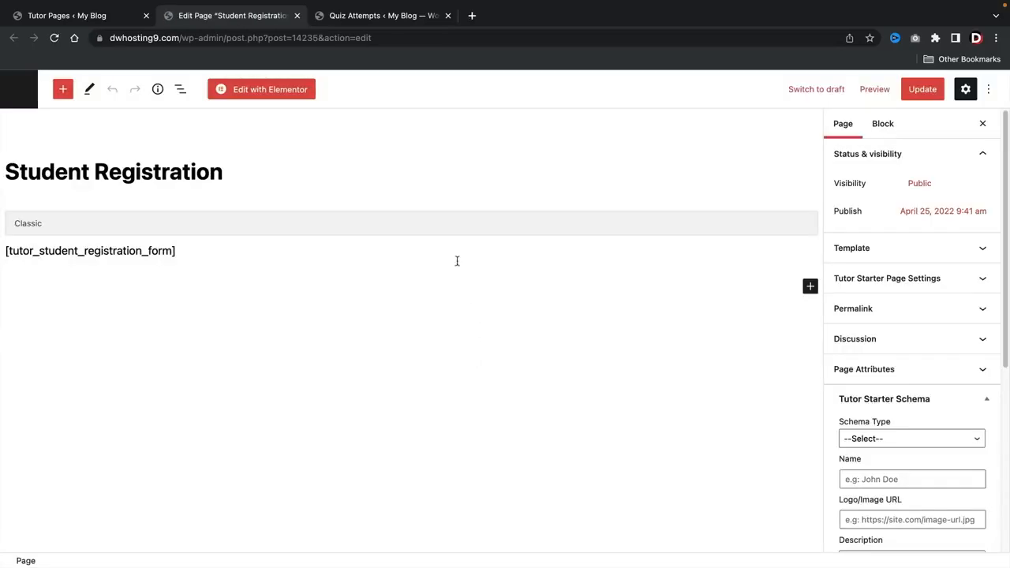
click(872, 89)
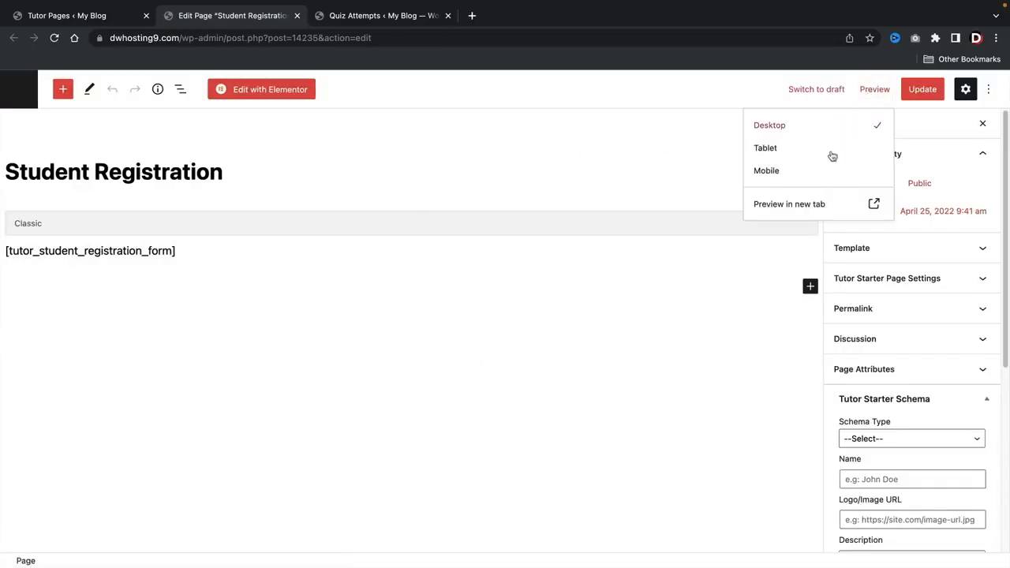
click(806, 210)
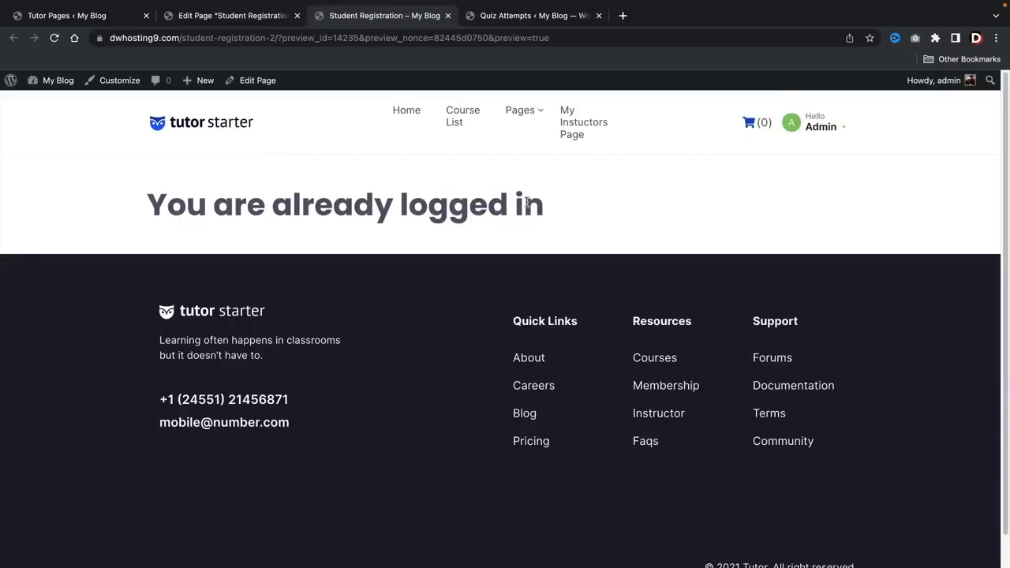
drag(526, 202, 597, 228)
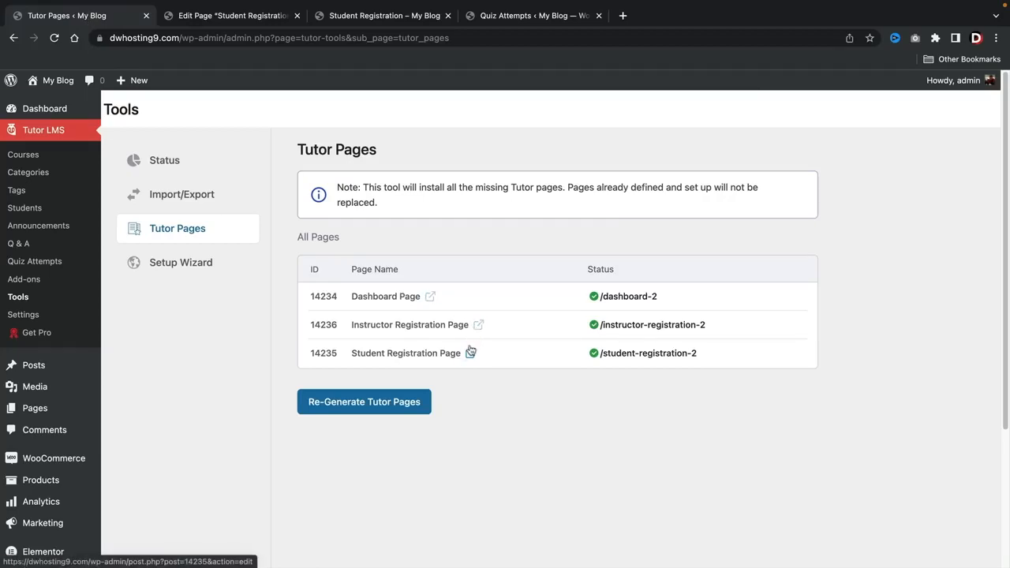
Launch the Tutor LMS setup wizard and proceed past its welcome page.
click(191, 264)
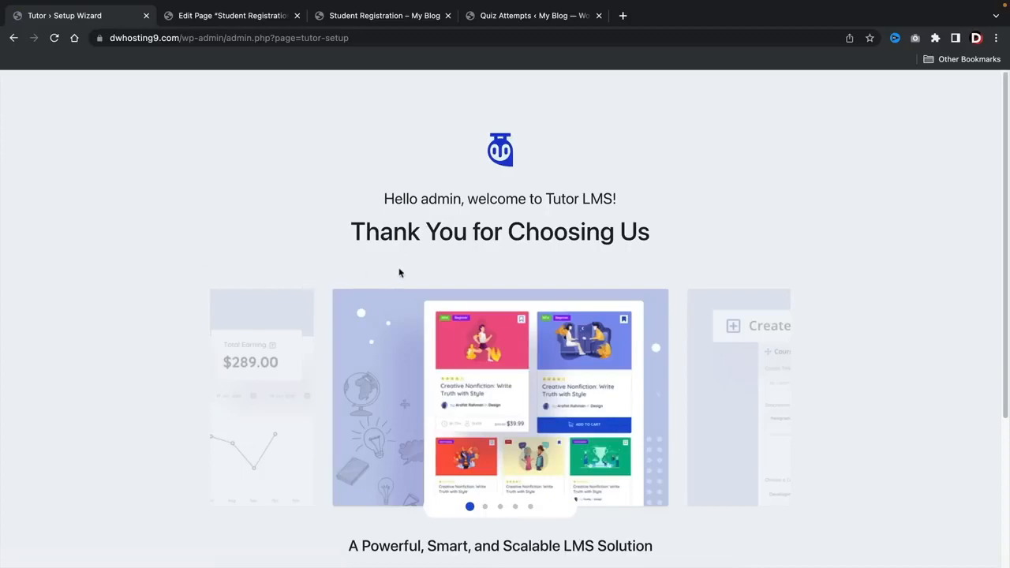
scroll(398, 272, down, 2)
scroll(398, 272, down, 2)
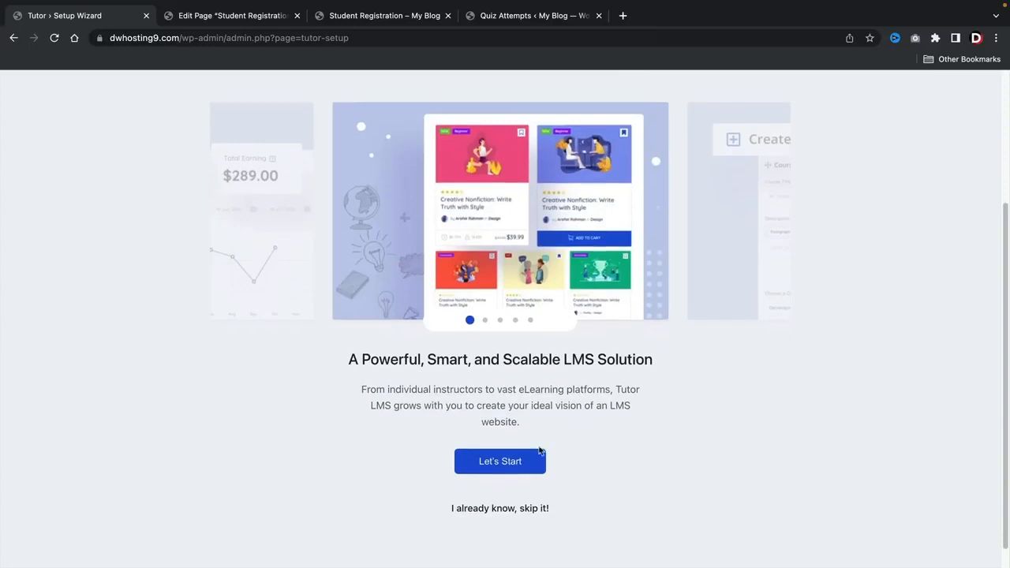
click(500, 461)
scroll(498, 463, up, 4)
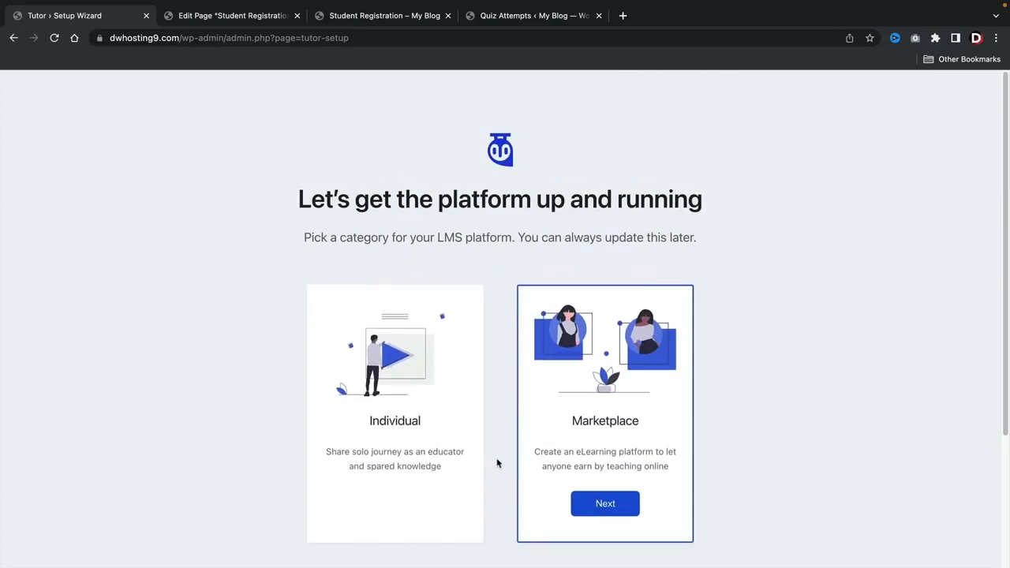
Compare the Individual and Marketplace categories for the LMS platform and select Marketplace.
scroll(496, 463, down, 1)
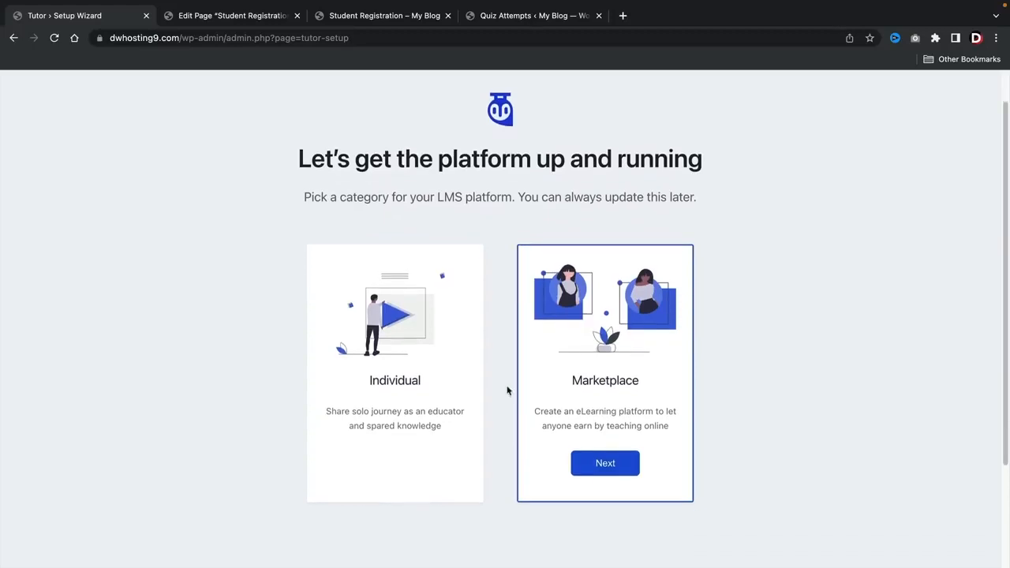
click(408, 364)
click(580, 342)
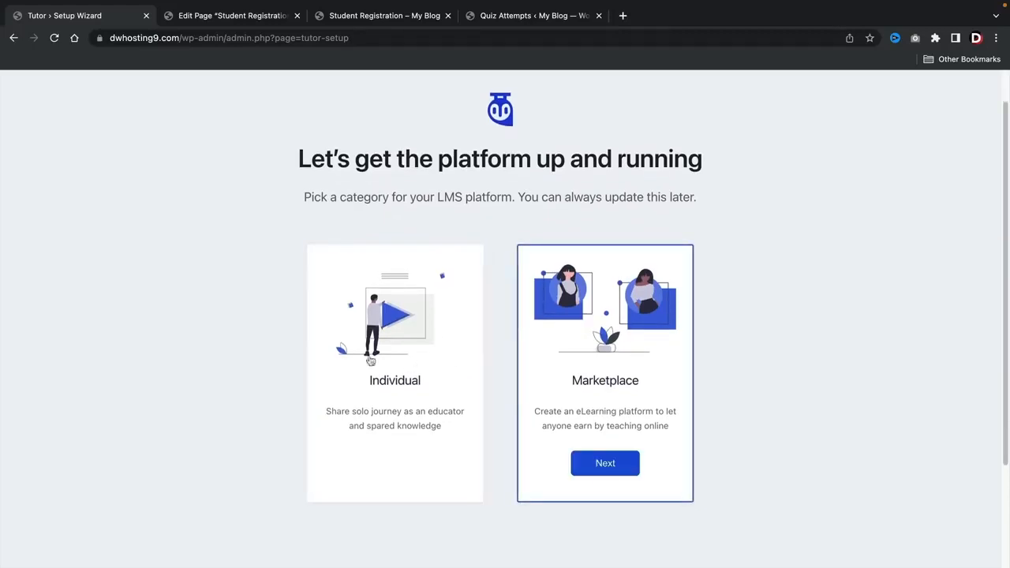
click(365, 358)
scroll(398, 386, down, 3)
click(600, 288)
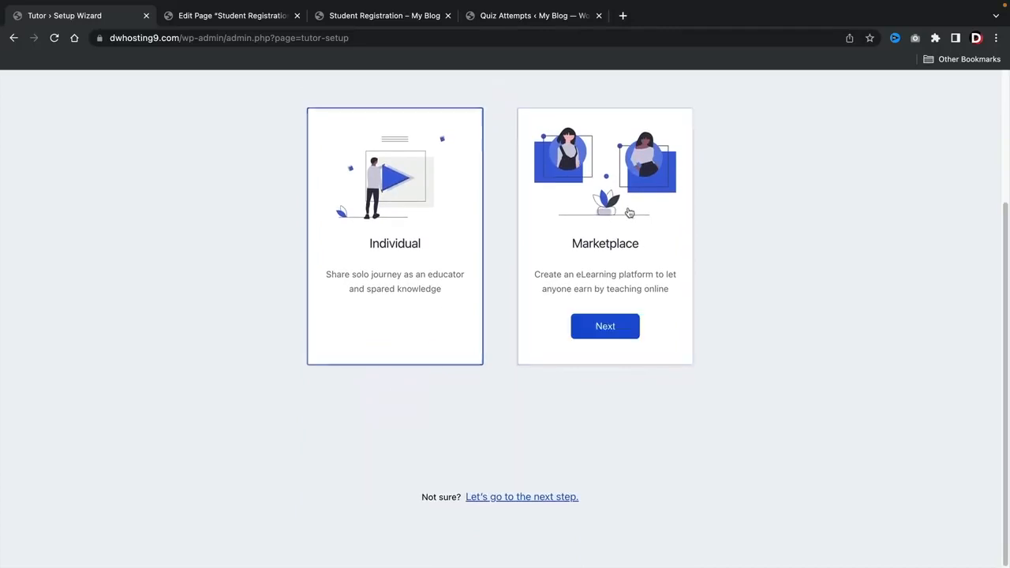
Continue the setup wizard with the Marketplace platform type to reach the general settings.
scroll(600, 288, up, 2)
scroll(599, 288, up, 1)
click(599, 441)
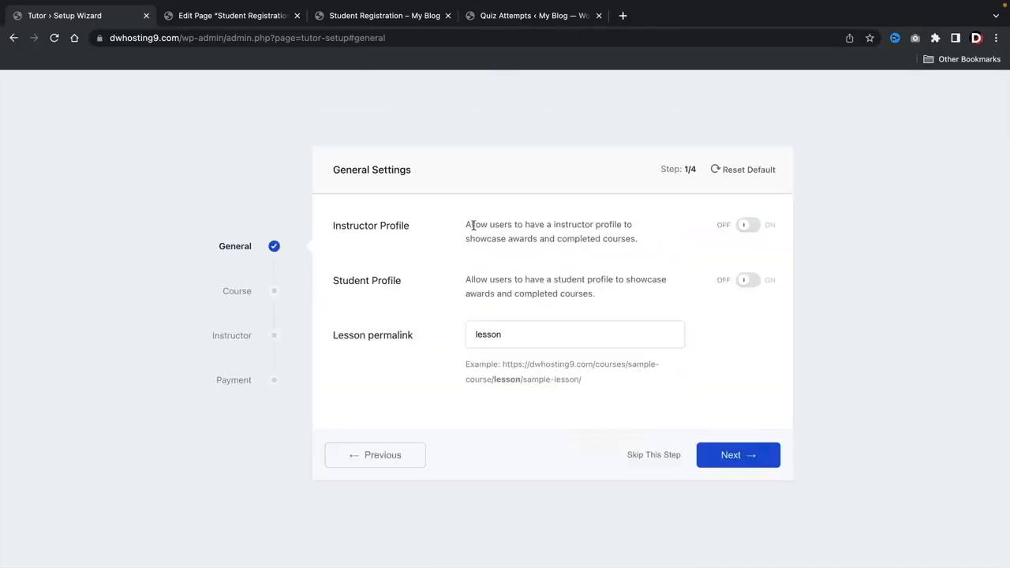
Enable Instructor Profile and Student Profile in the general settings, keep the lesson permalink, and proceed to the course settings.
drag(472, 224, 631, 235)
click(631, 235)
click(740, 227)
drag(475, 279, 613, 291)
click(623, 289)
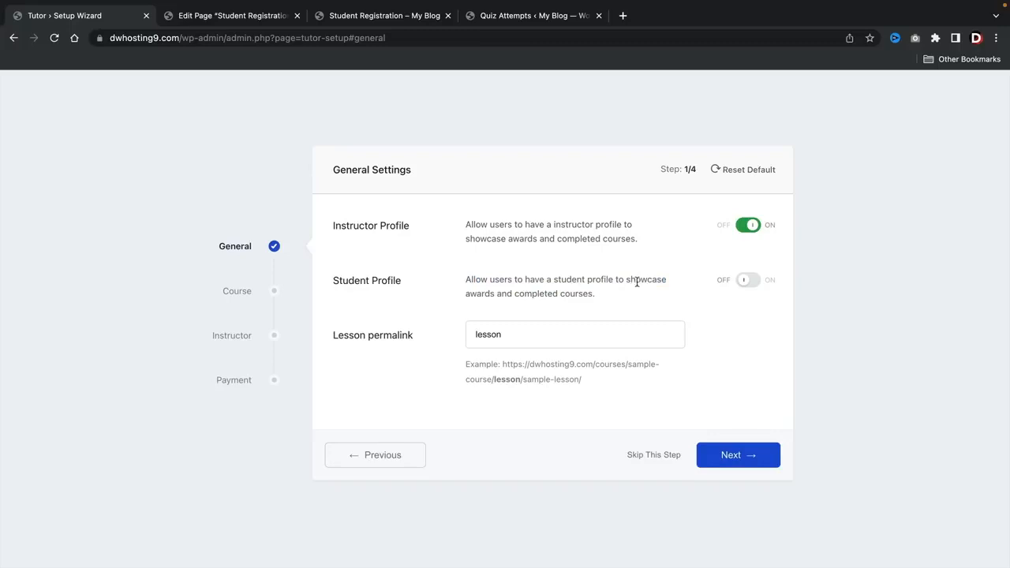
click(760, 286)
drag(602, 387, 506, 365)
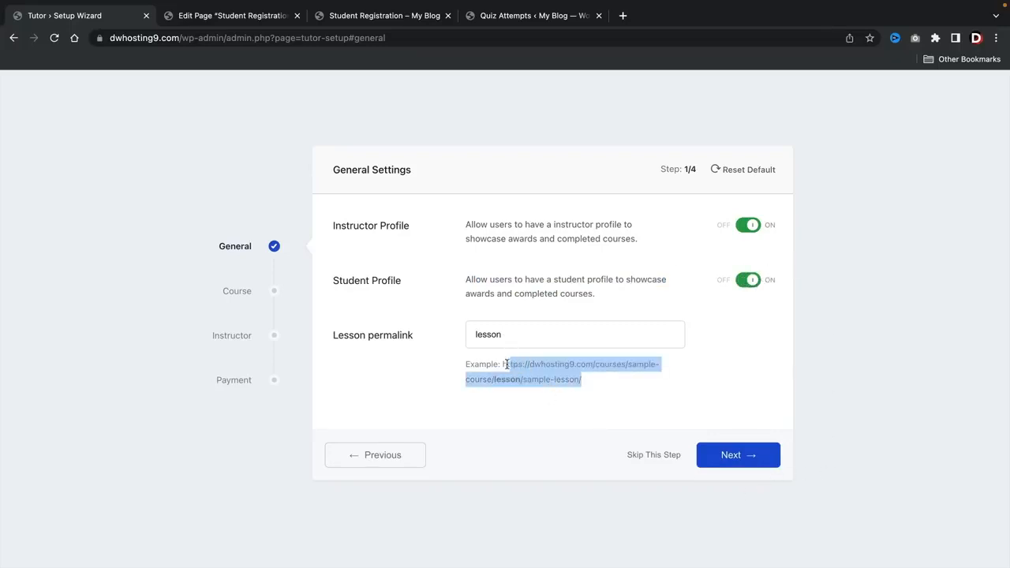
click(564, 395)
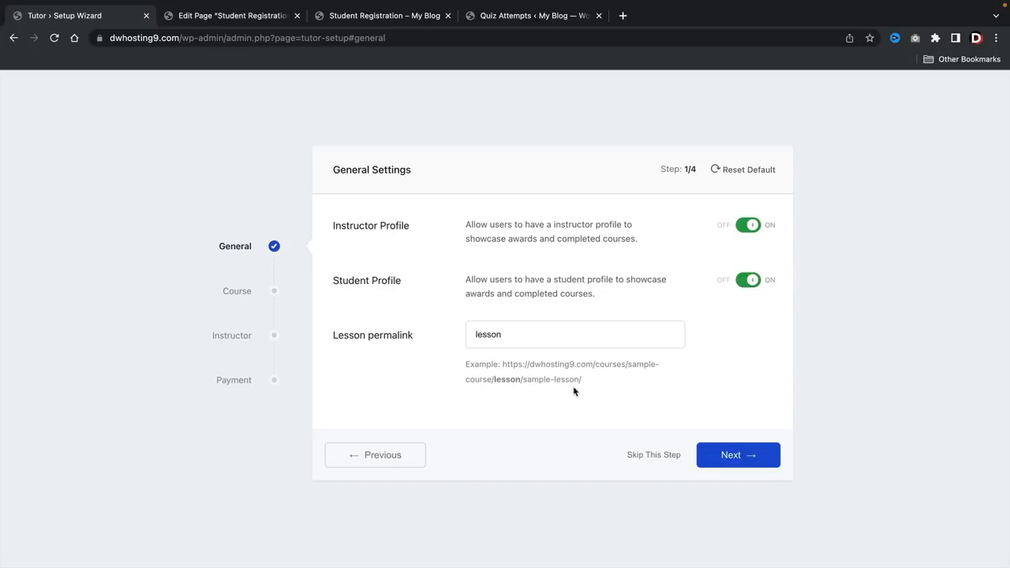
click(738, 458)
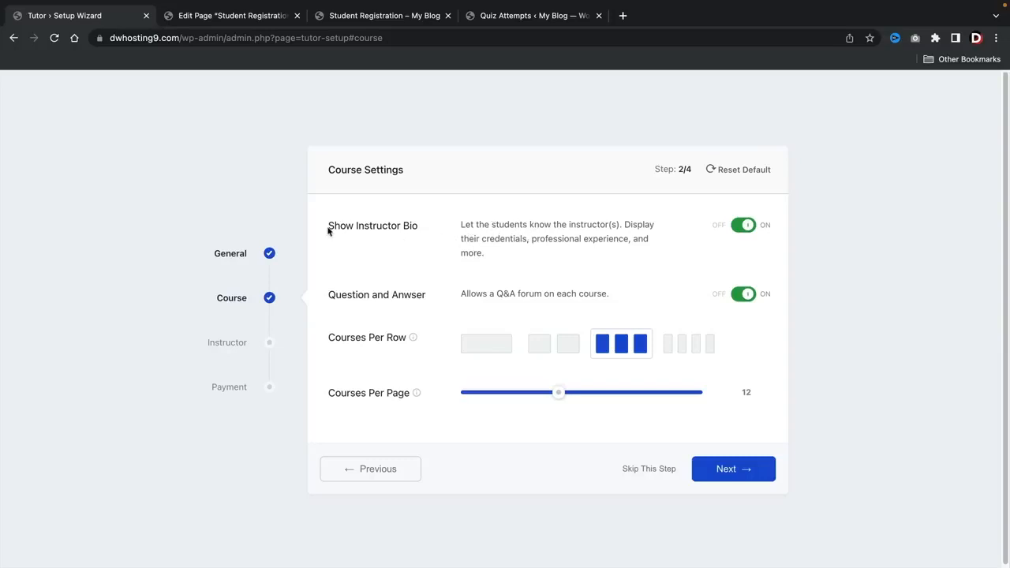
Review the instructor bio and Q&A options in the course settings, keep the defaults, and proceed to the instructor settings.
drag(328, 229, 416, 228)
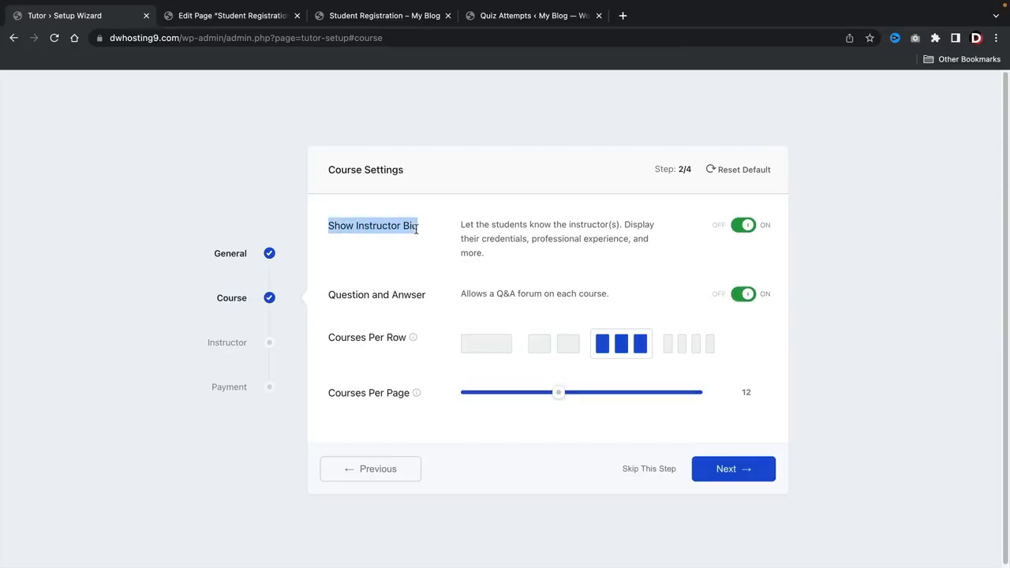
drag(341, 295, 618, 299)
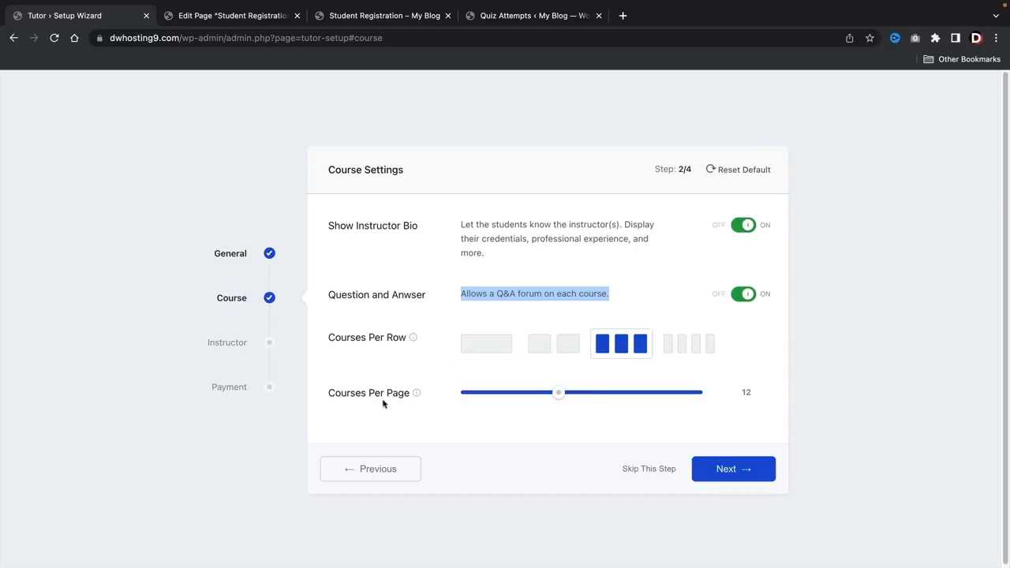
click(746, 472)
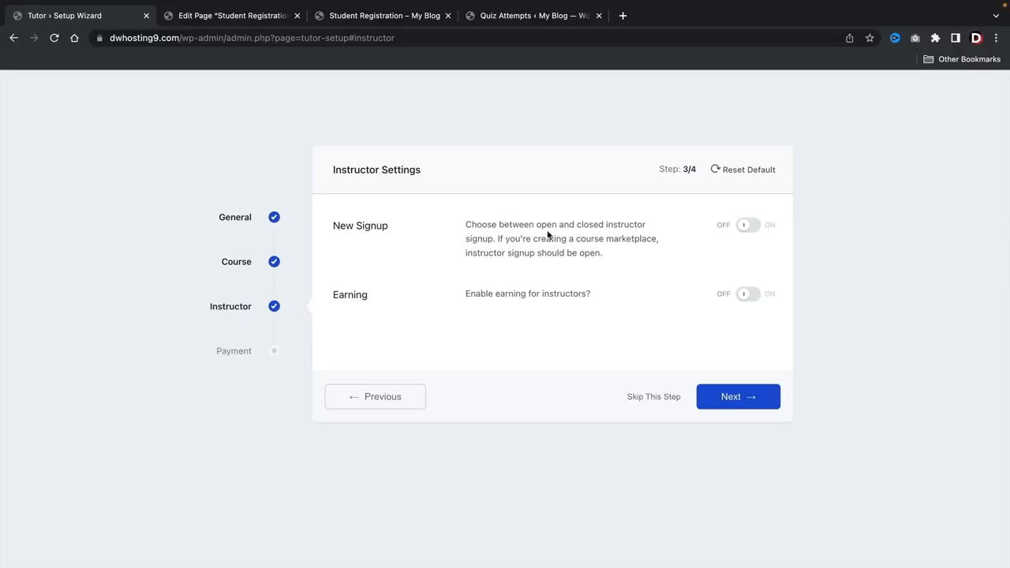
drag(603, 252, 478, 238)
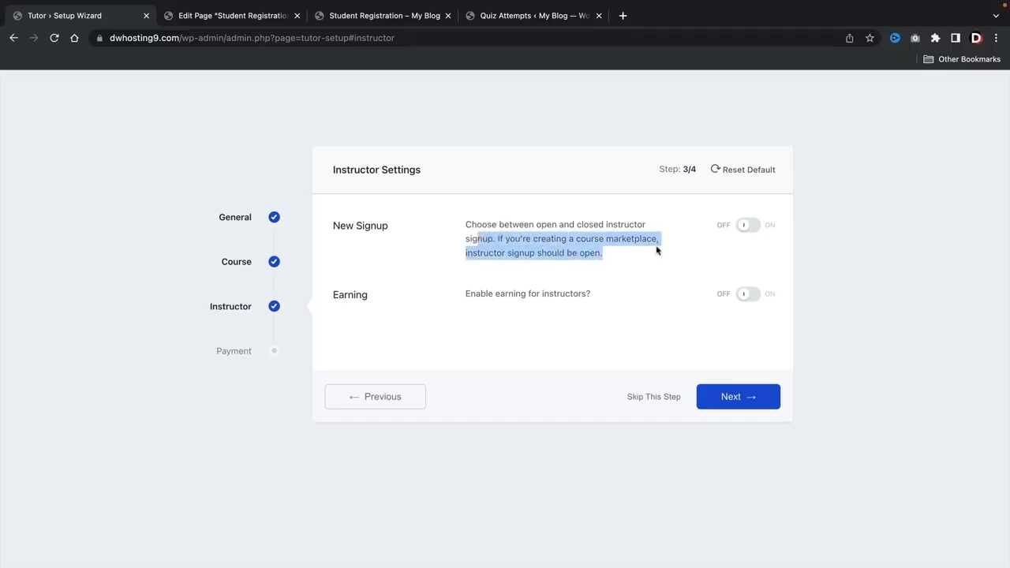
click(750, 228)
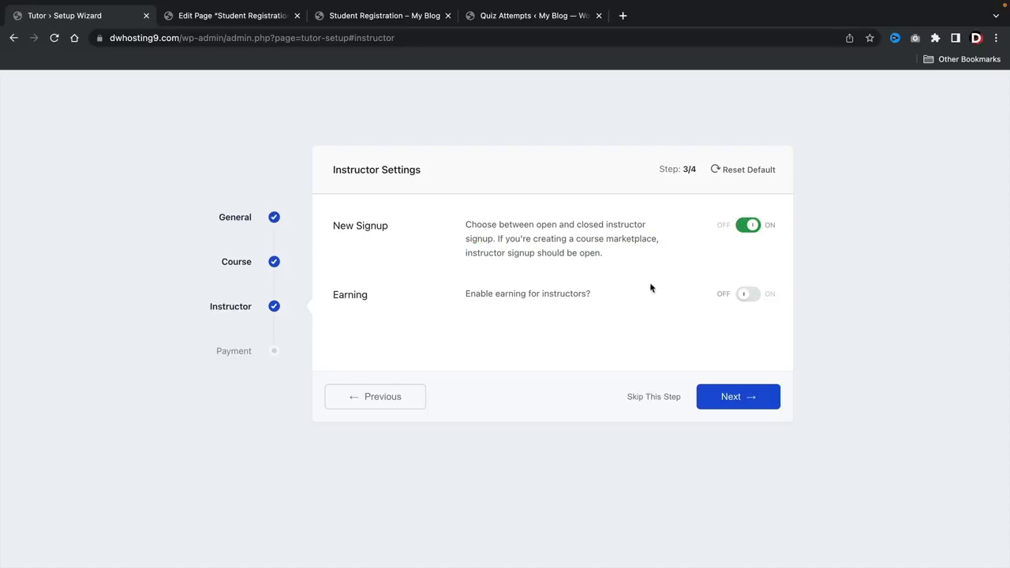
click(747, 229)
drag(466, 293, 597, 297)
click(599, 298)
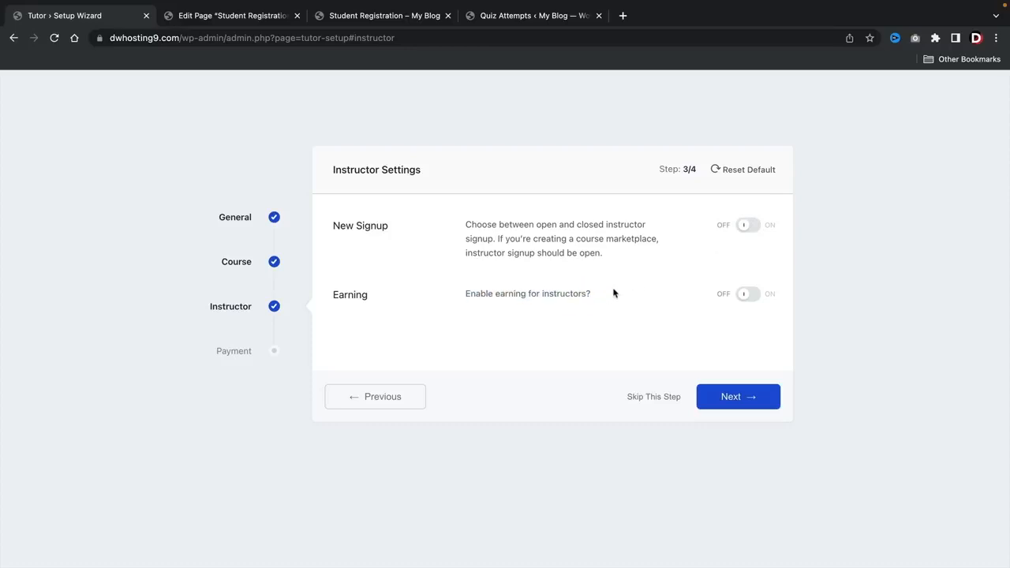
click(748, 227)
click(750, 294)
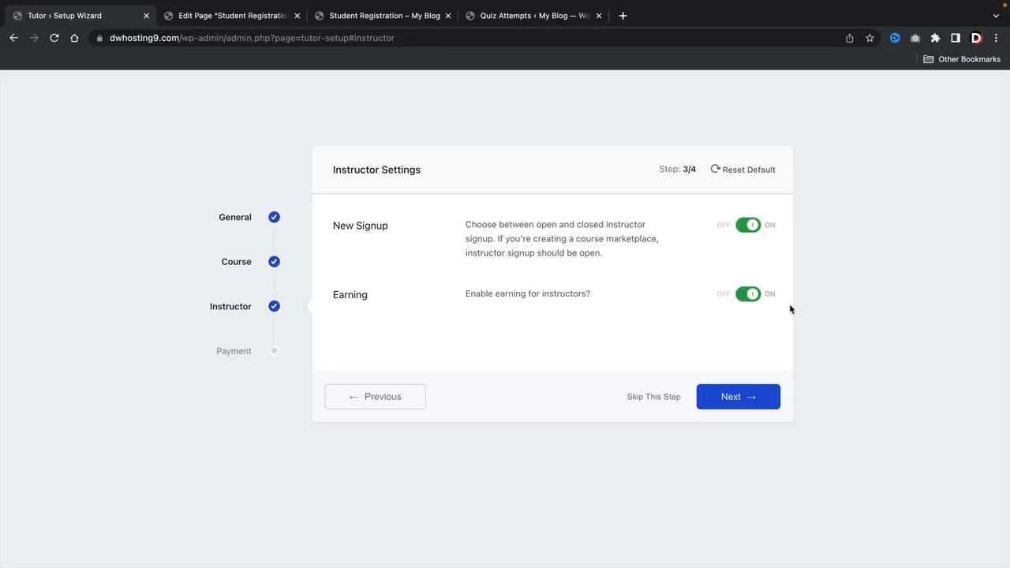
click(752, 227)
click(750, 298)
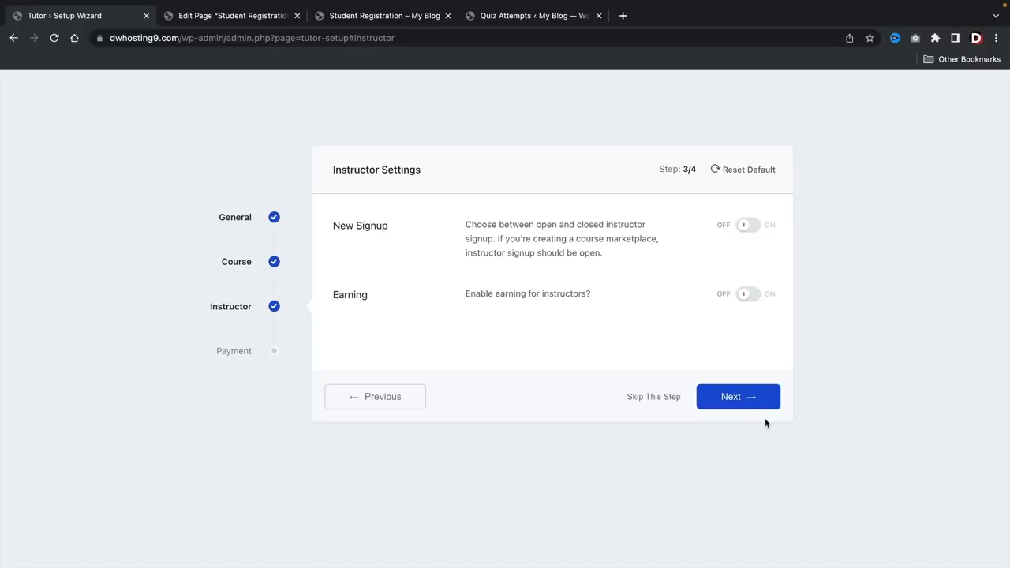
Enable New Signup and Earning for instructors, and proceed to the payment settings.
click(750, 228)
click(748, 297)
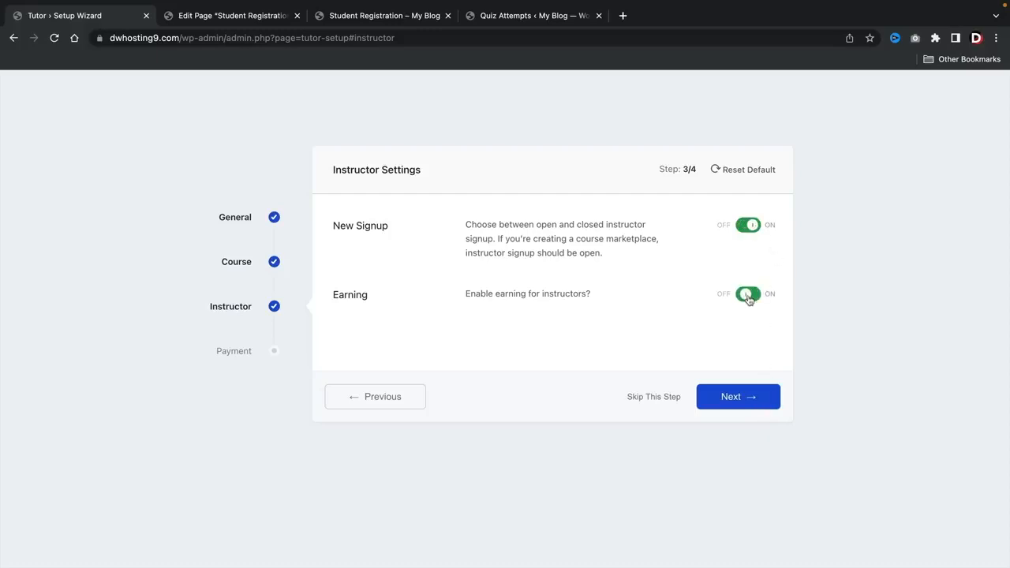
click(739, 397)
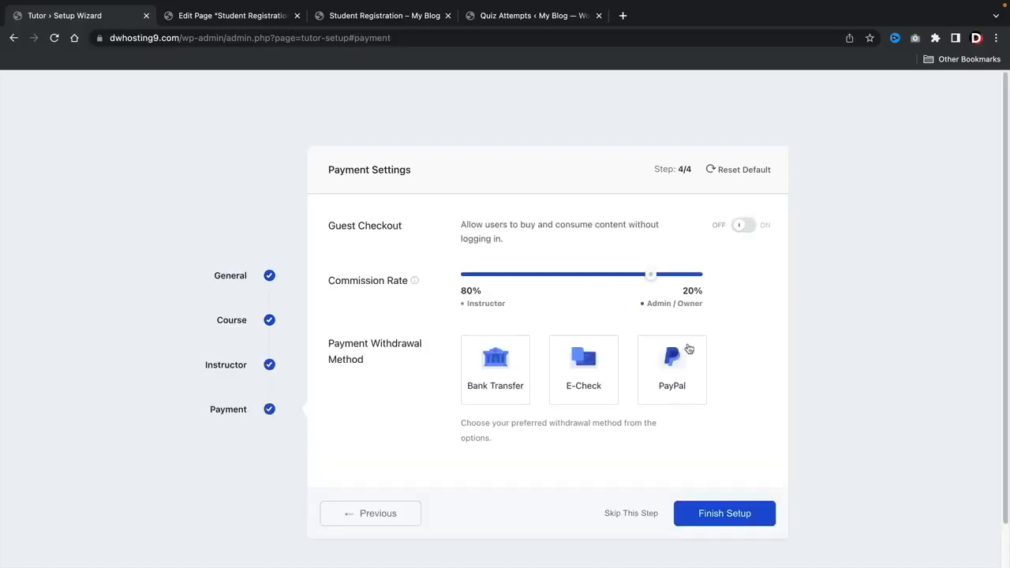
Set the commission rate to 75% instructor and 25% admin, select PayPal as withdrawal method, and finish the setup.
scroll(521, 253, down, 1)
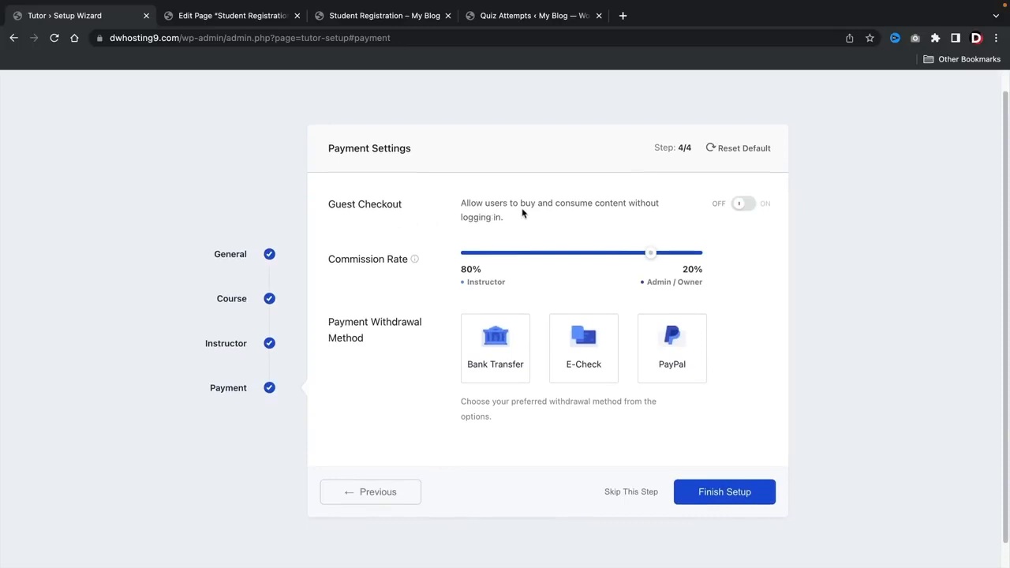
drag(502, 218, 458, 207)
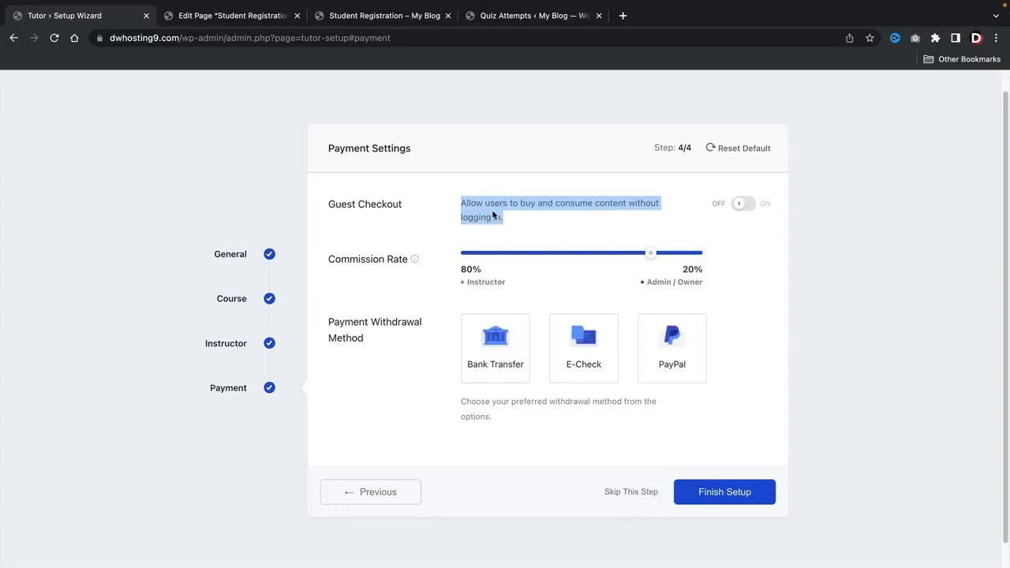
click(546, 219)
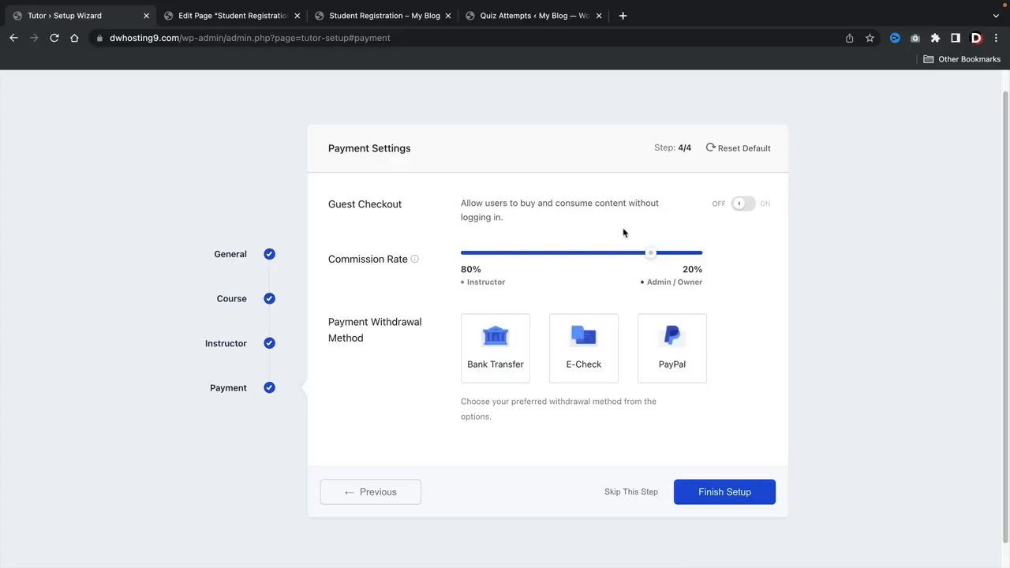
drag(652, 254, 583, 258)
drag(583, 258, 640, 251)
click(665, 365)
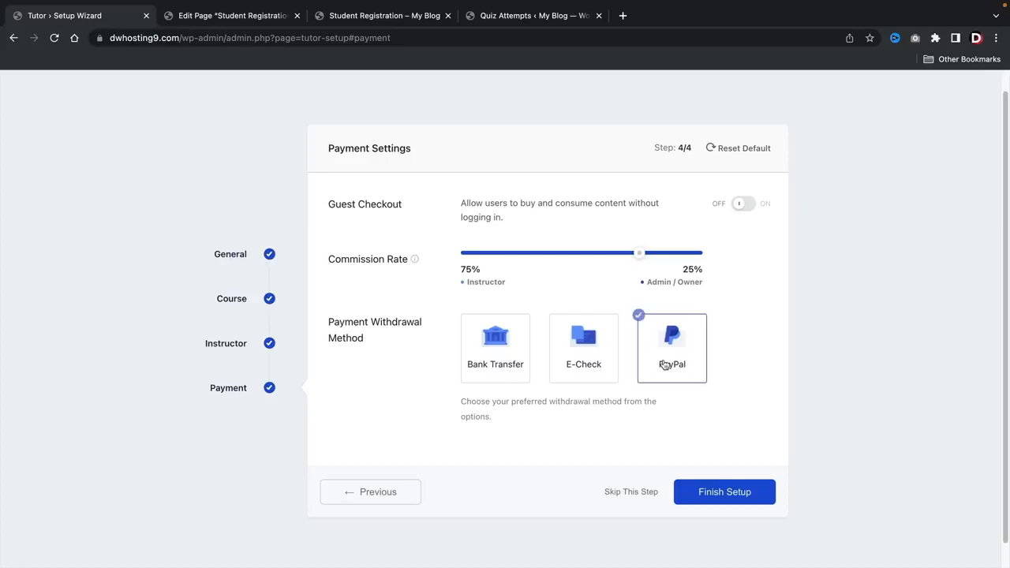
click(720, 495)
View the wizard's completion page and leave it through the Explore Addons option.
scroll(726, 497, down, 2)
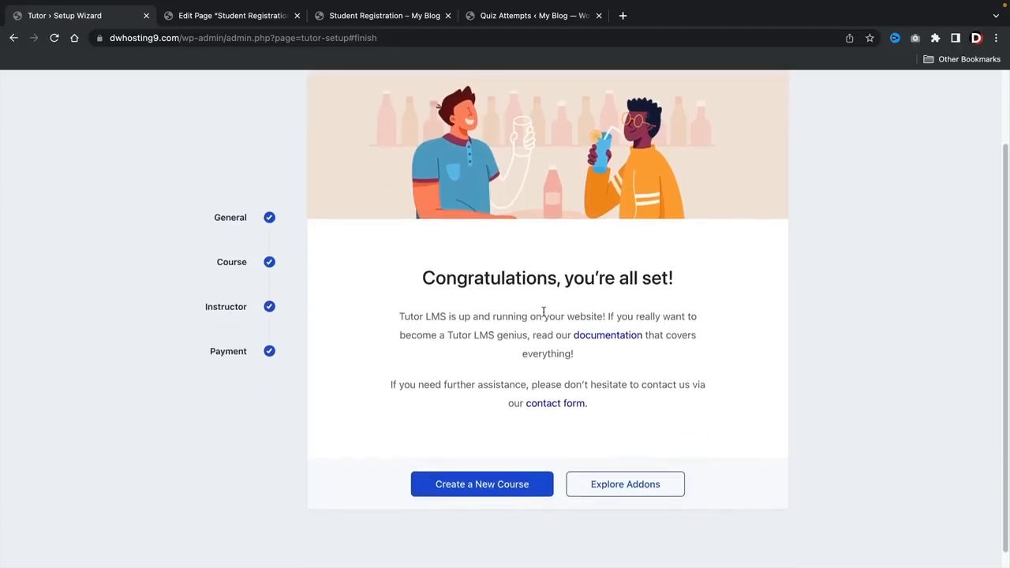
scroll(546, 300, up, 2)
scroll(544, 317, down, 2)
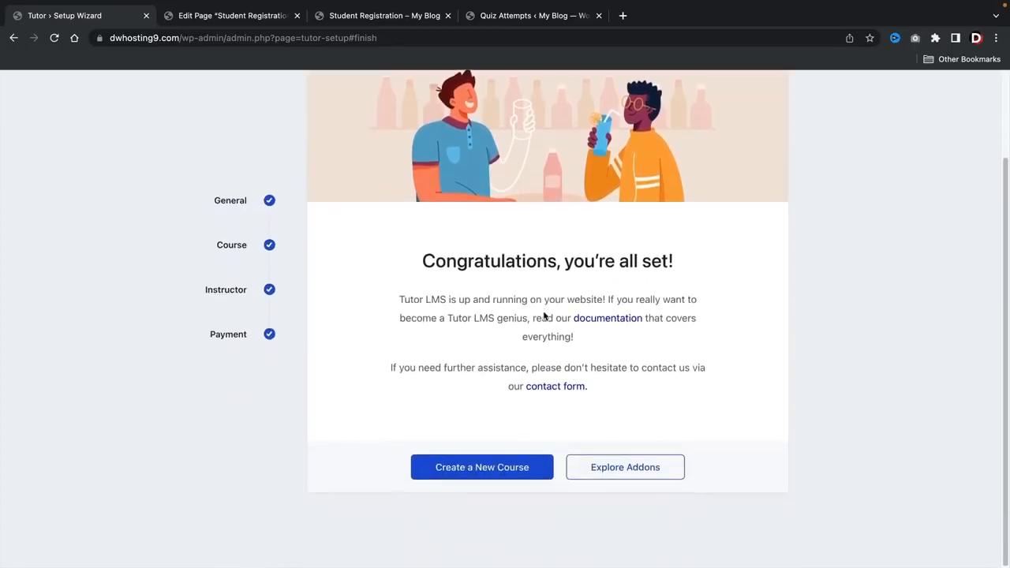
click(634, 472)
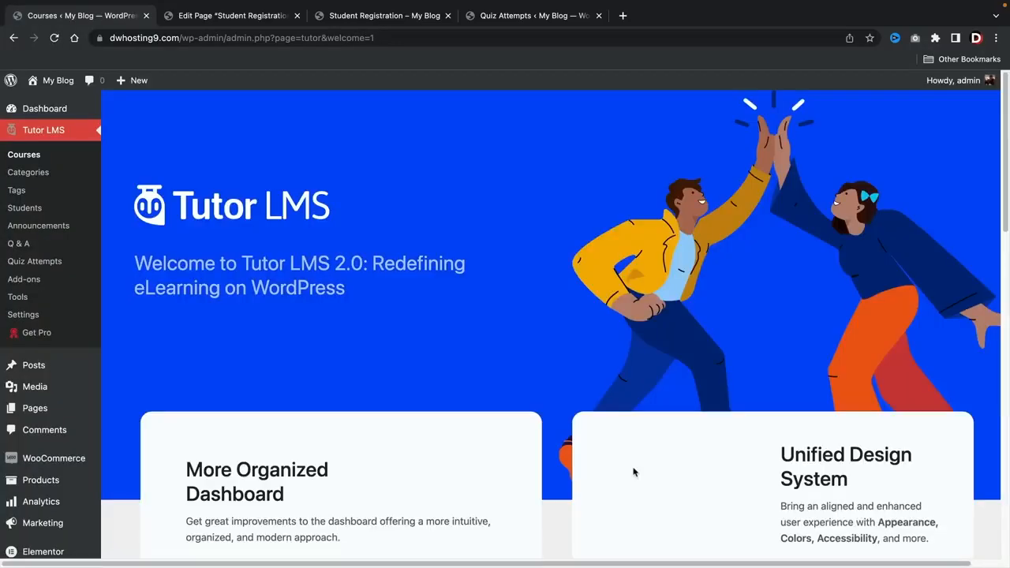
Open the Tutor LMS general settings and examine the Enable Marketplace and Dashboard Page options.
click(30, 300)
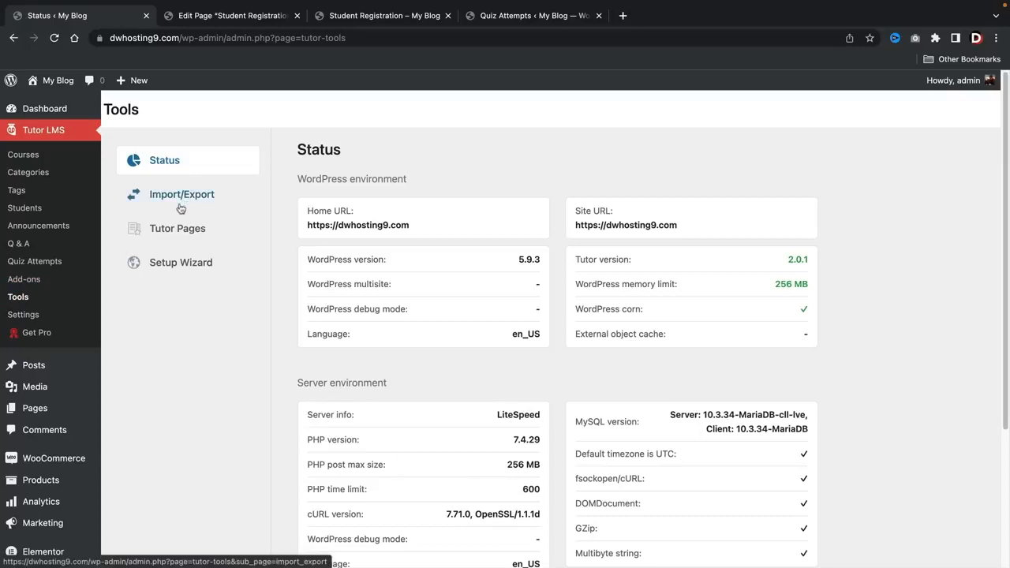
click(23, 317)
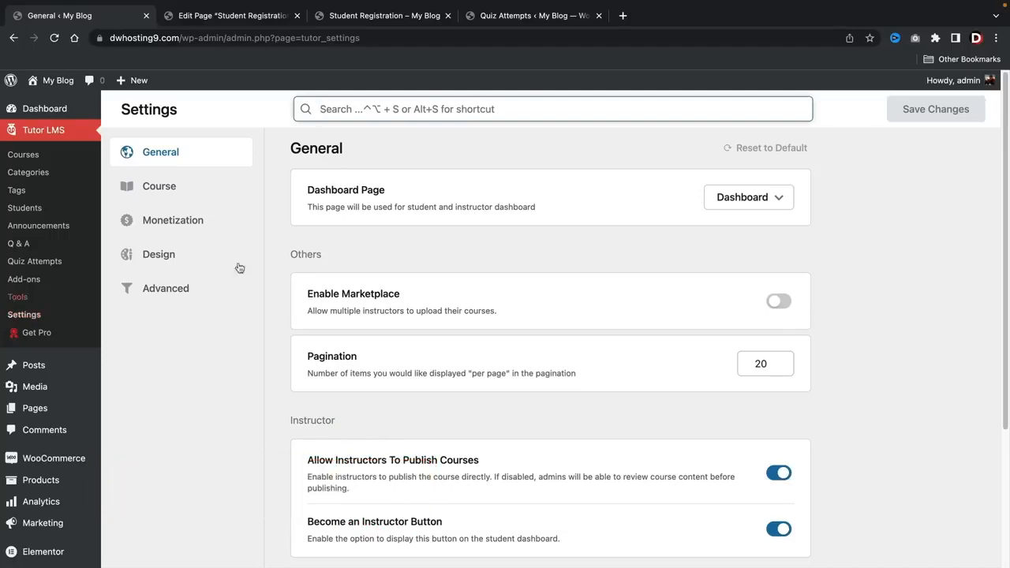
drag(320, 294, 429, 294)
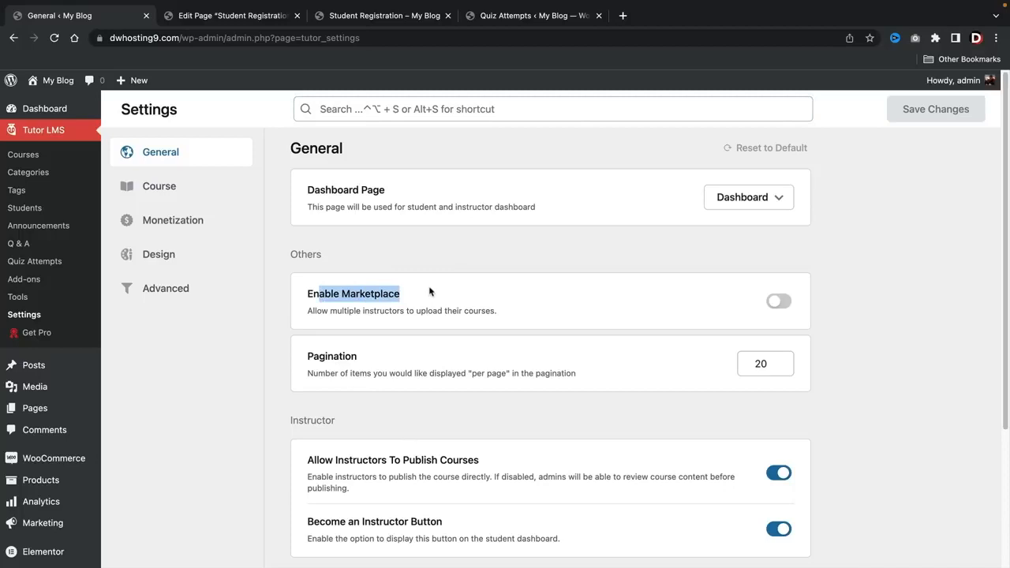
click(384, 294)
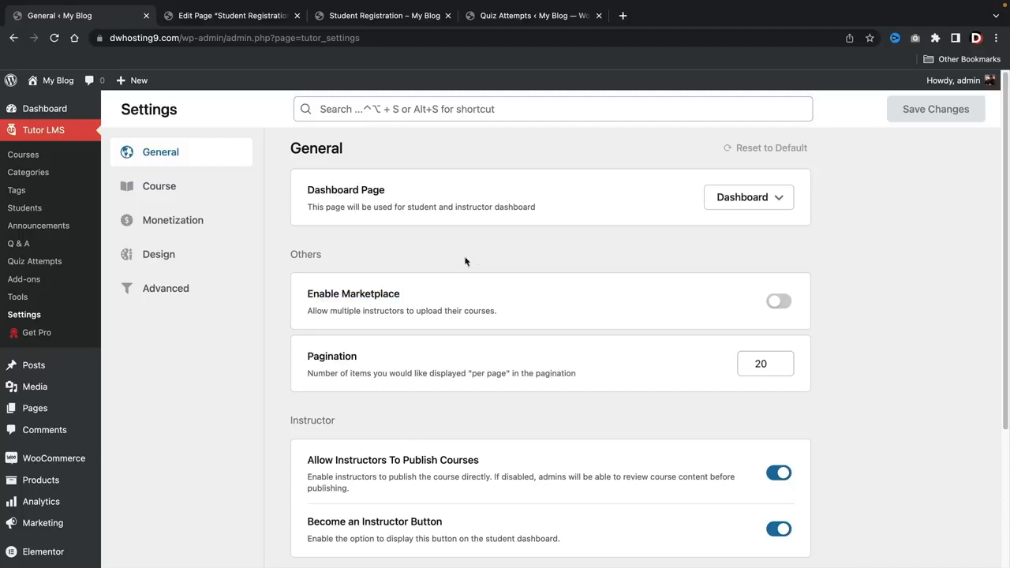
drag(319, 190, 385, 190)
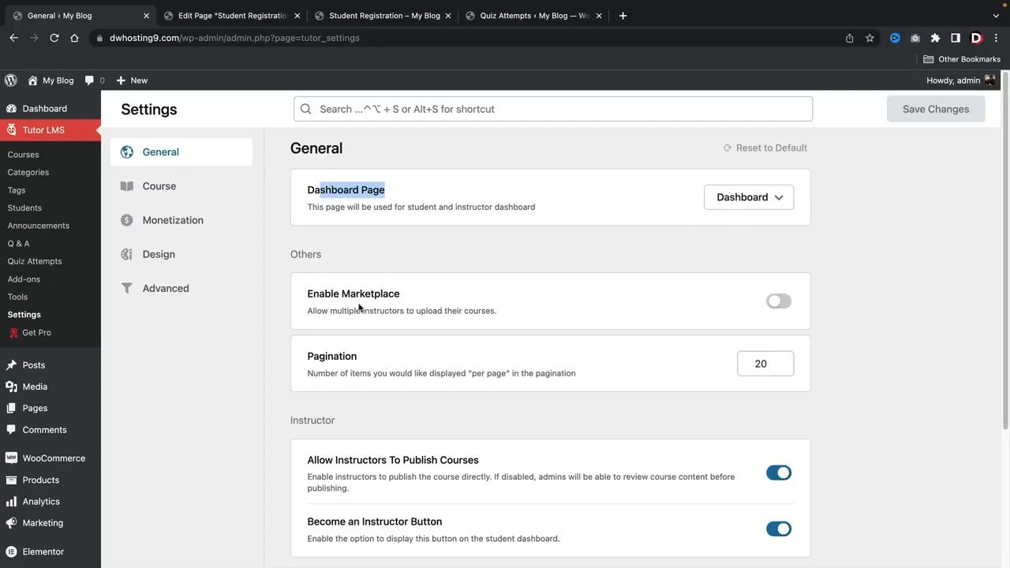
Examine the pagination setting and the instructor options for publishing courses and the Become an Instructor button.
scroll(347, 308, down, 2)
scroll(331, 317, down, 3)
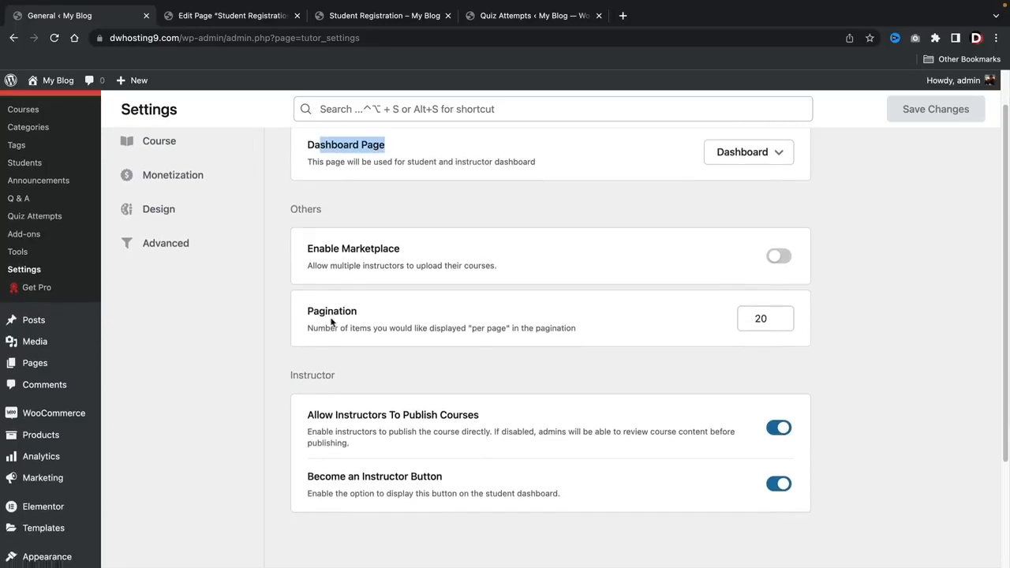
scroll(330, 313, down, 1)
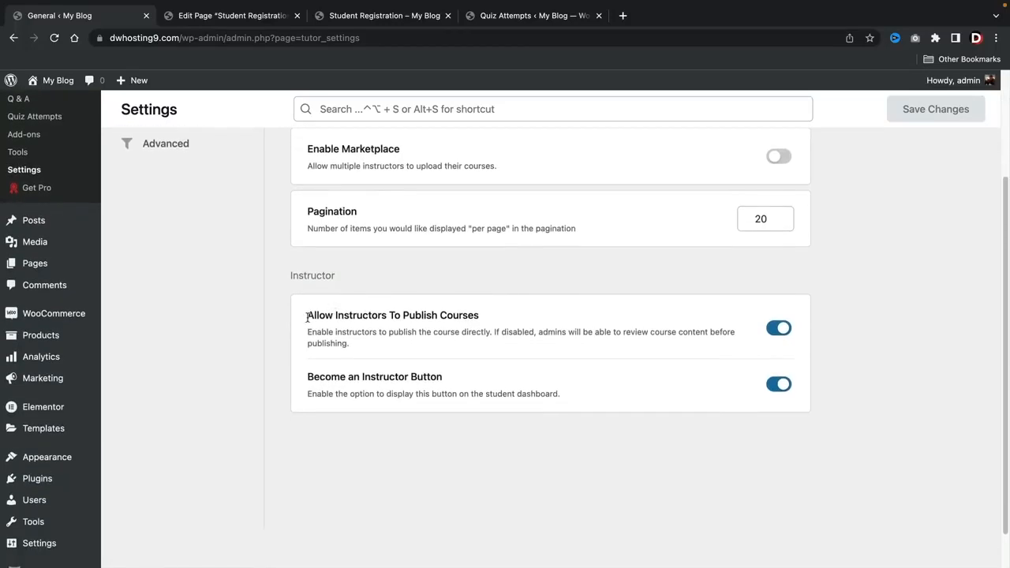
drag(307, 316, 460, 317)
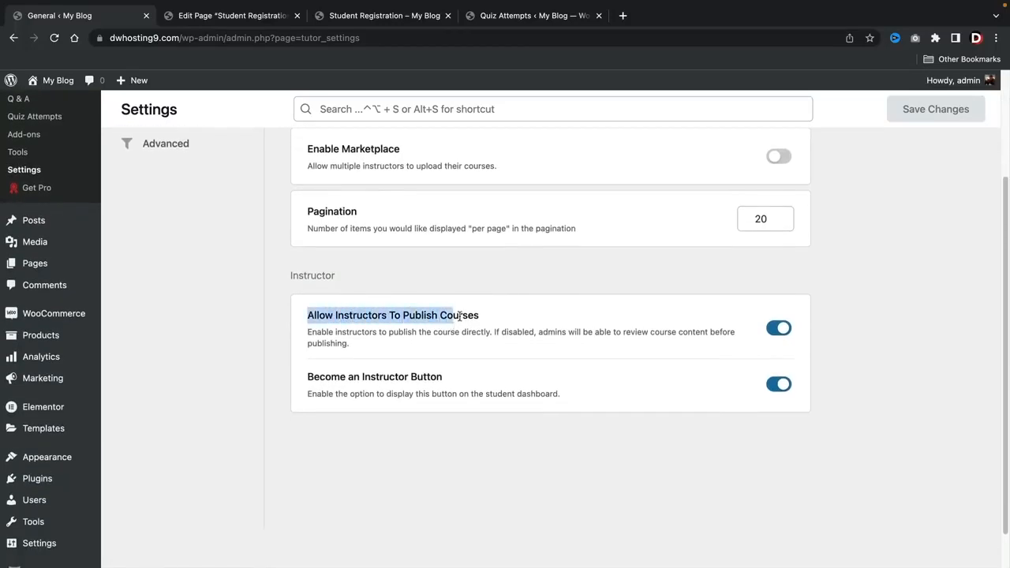
scroll(459, 316, down, 1)
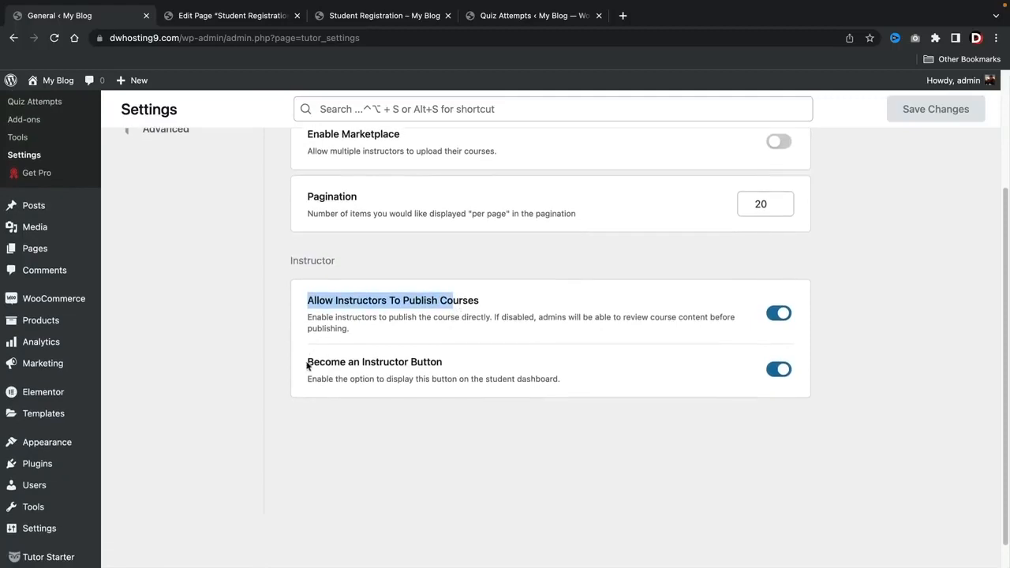
drag(308, 363, 451, 368)
click(451, 369)
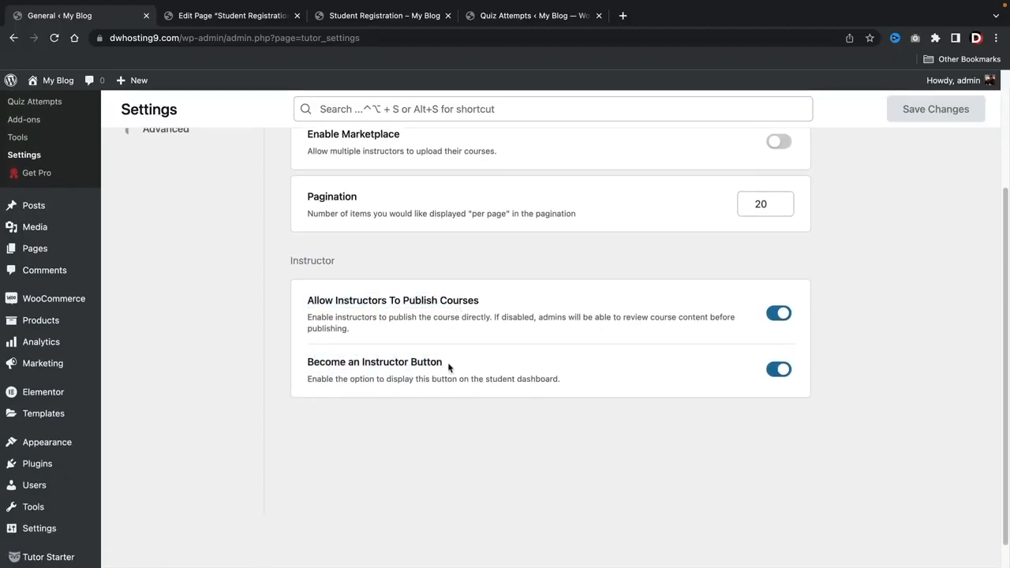
drag(562, 379, 486, 382)
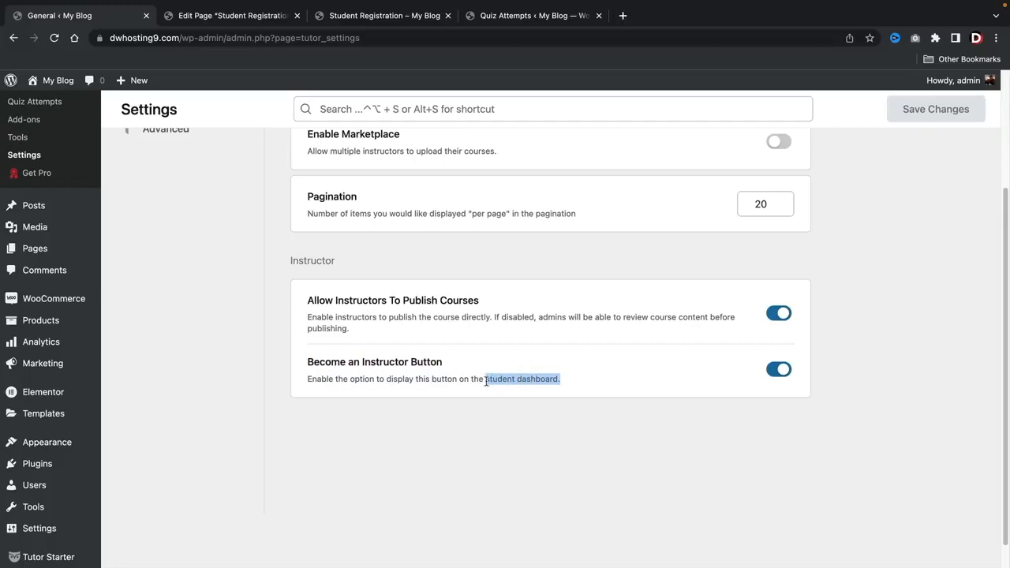
click(486, 381)
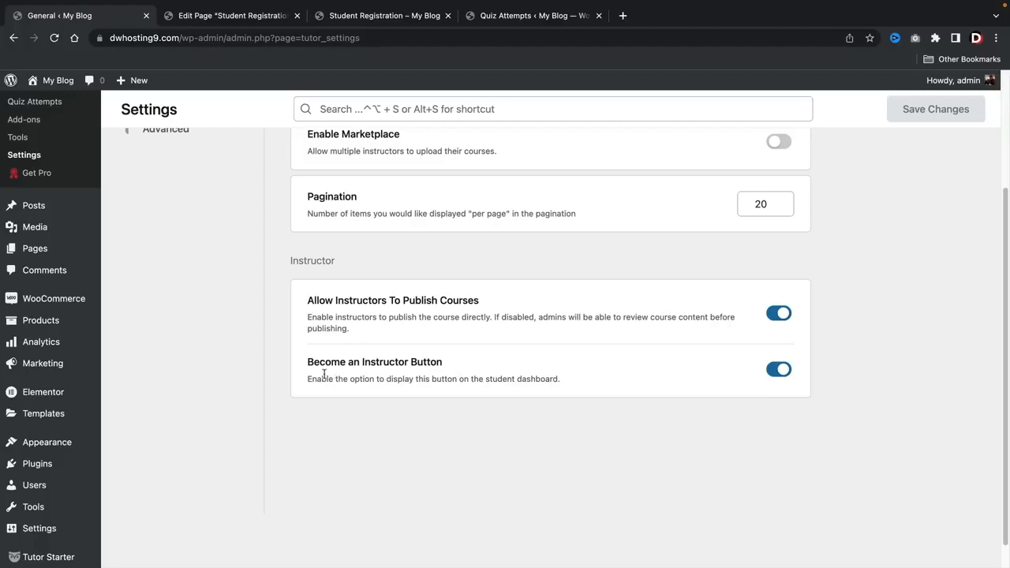
drag(313, 362, 566, 380)
click(567, 379)
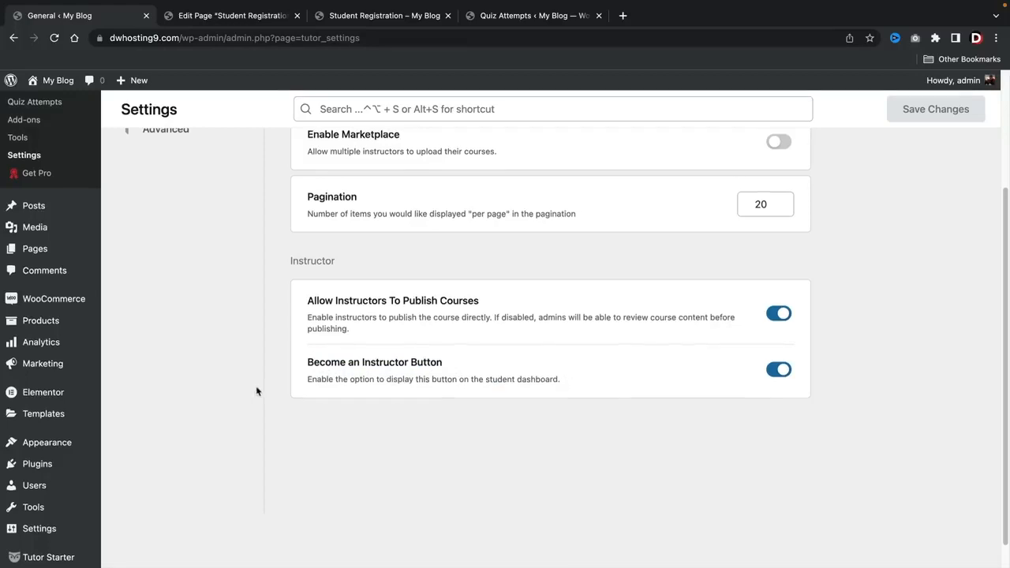
In the Course settings, enable Auto redirect to courses and Auto Complete Woocommerce Virtual Orders.
scroll(258, 389, up, 3)
click(181, 189)
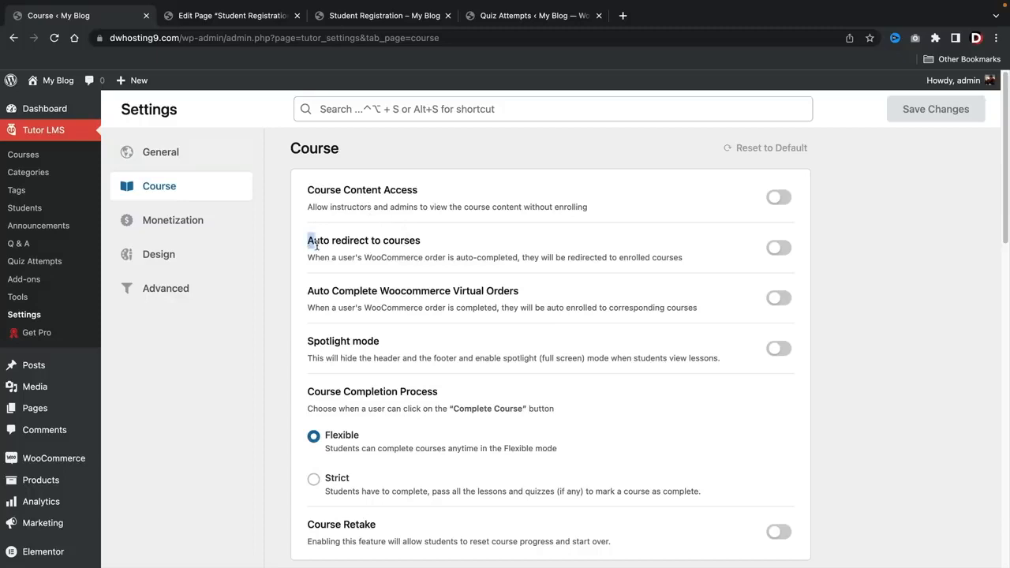
drag(308, 240, 410, 245)
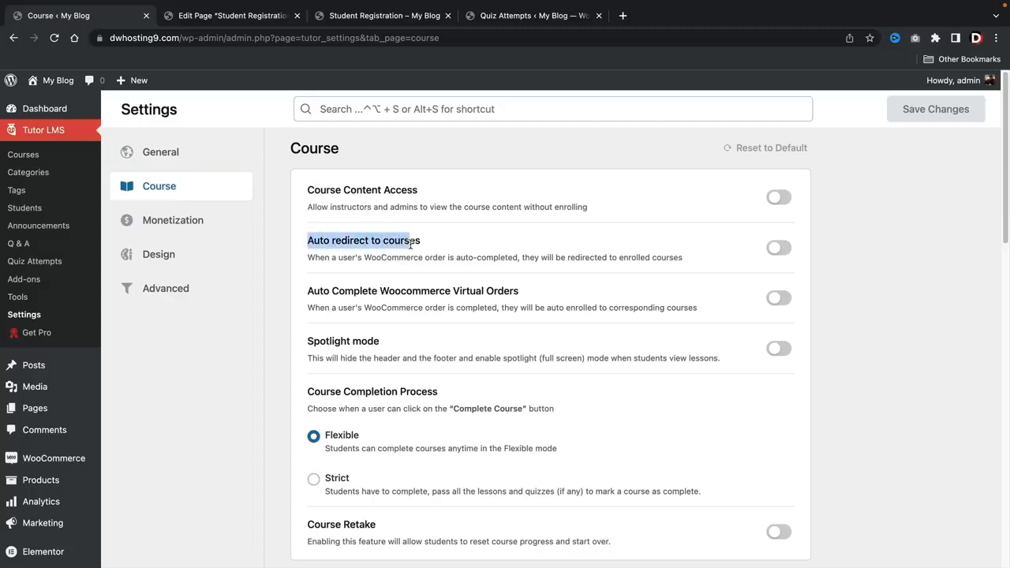
click(778, 247)
click(784, 303)
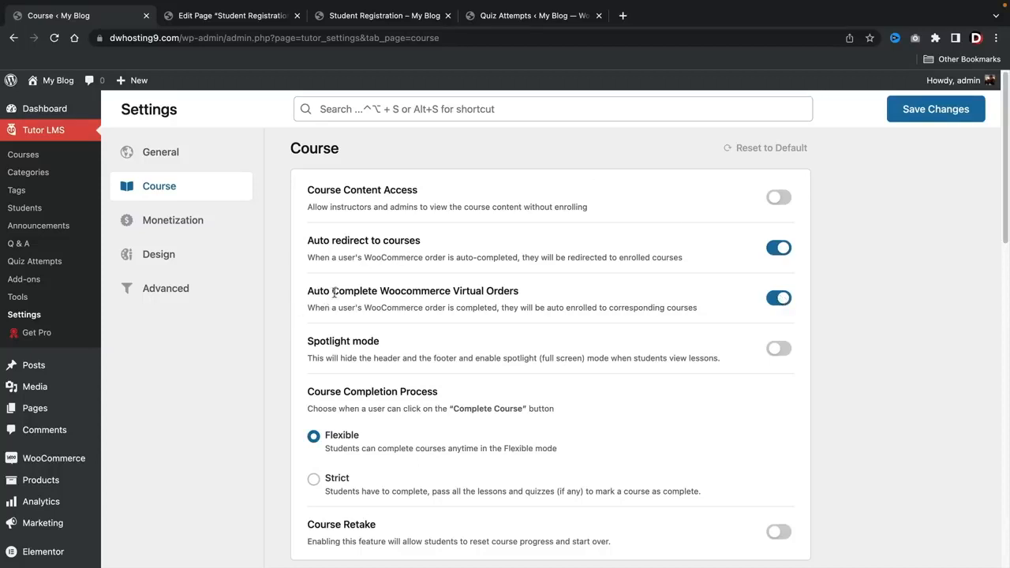
drag(334, 292, 523, 300)
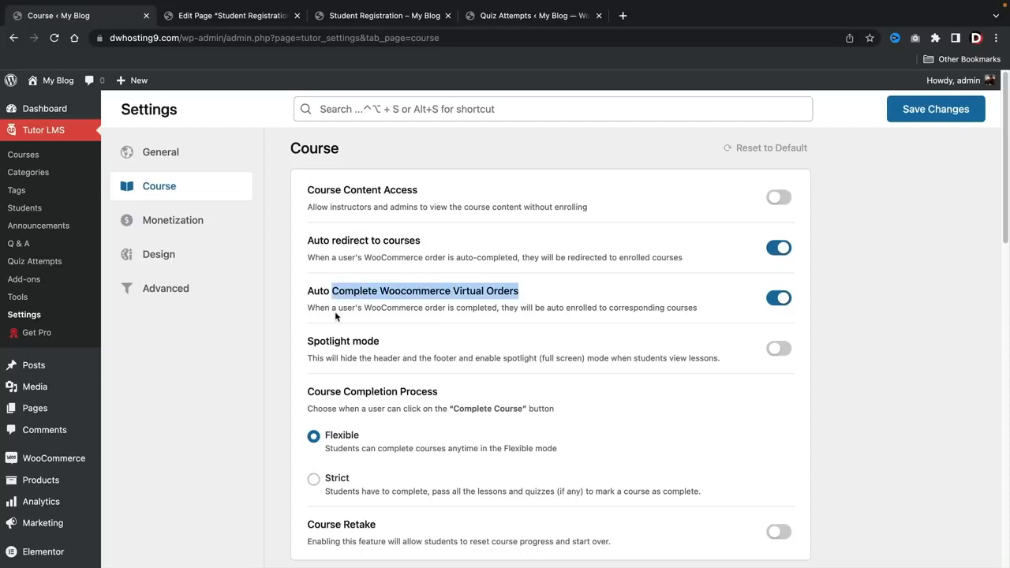
drag(320, 307, 666, 307)
click(665, 305)
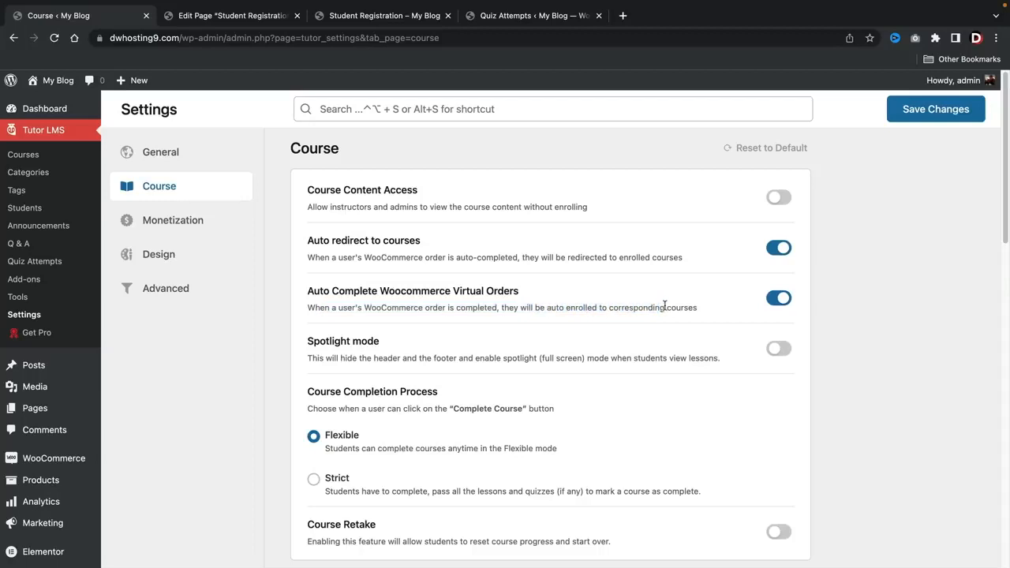
Switch the Course Completion Process to Strict and back to Flexible.
scroll(665, 306, down, 5)
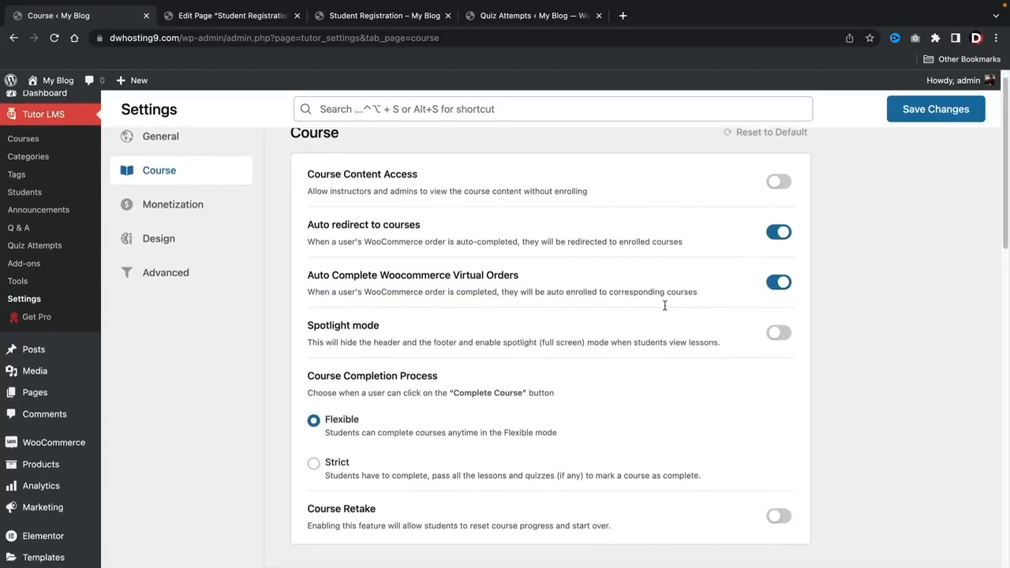
scroll(664, 306, down, 1)
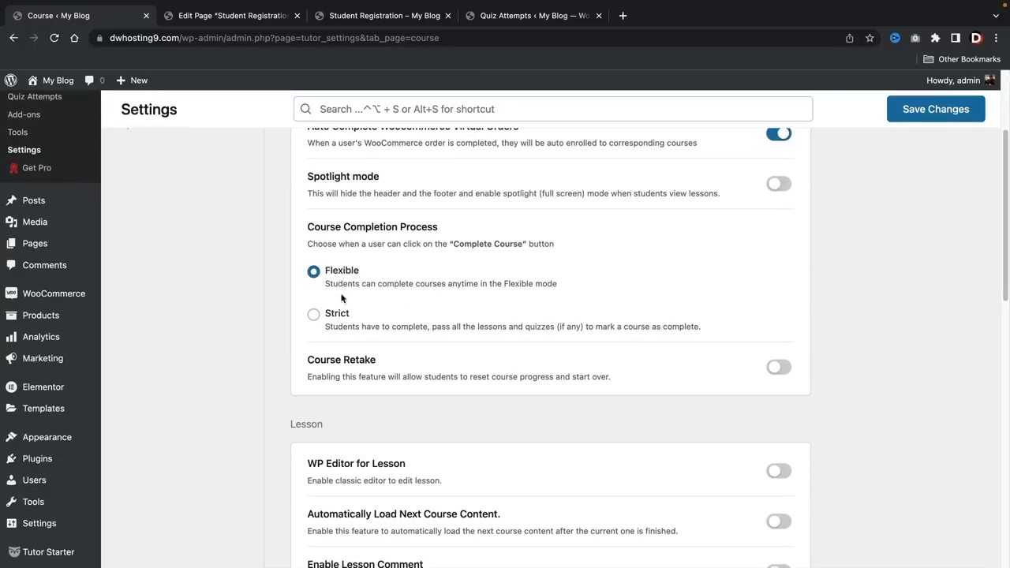
click(332, 319)
click(314, 272)
scroll(324, 278, down, 1)
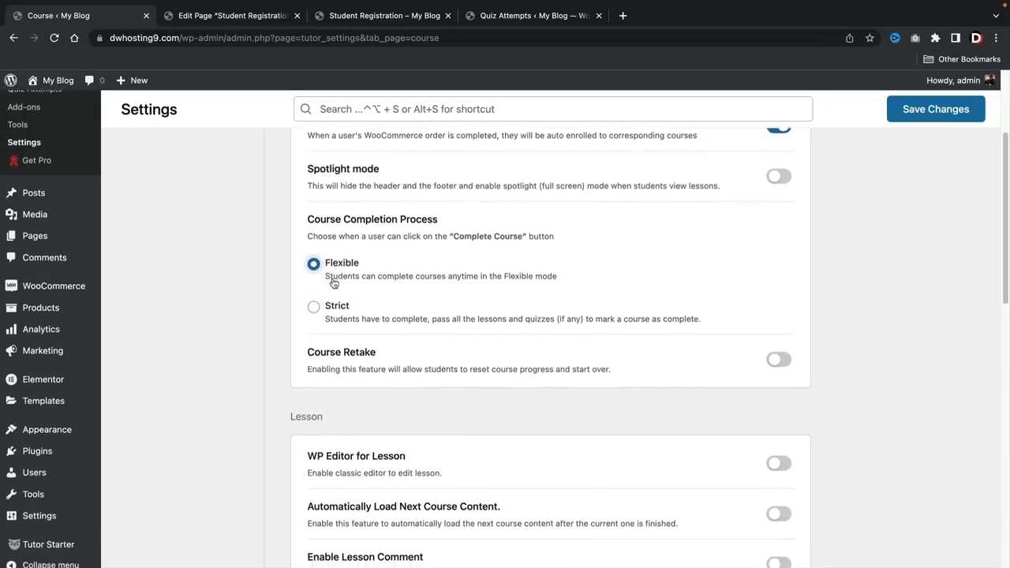
Toggle the Course Retake option on and back off.
scroll(336, 286, down, 1)
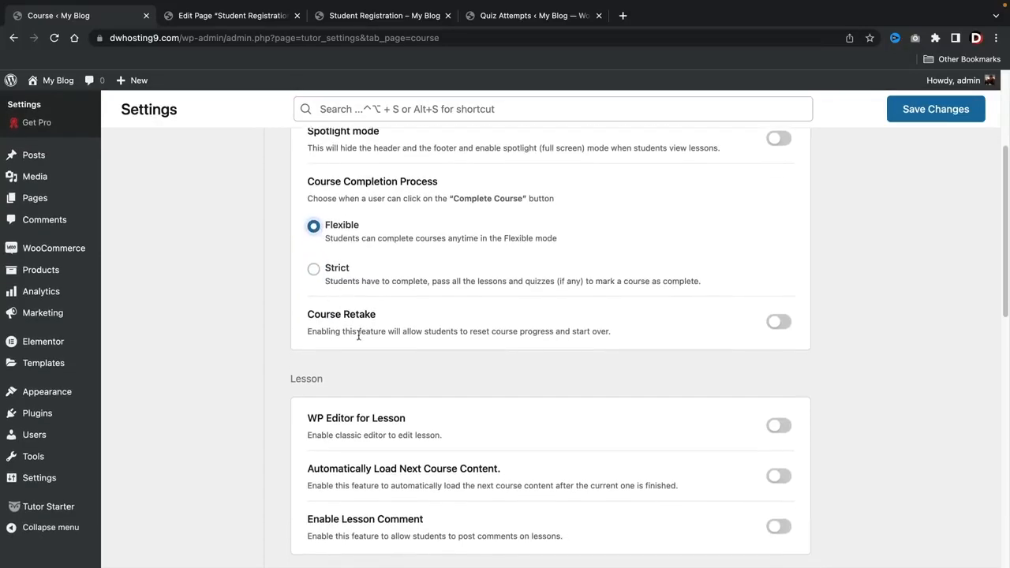
click(772, 323)
click(780, 326)
scroll(694, 380, down, 3)
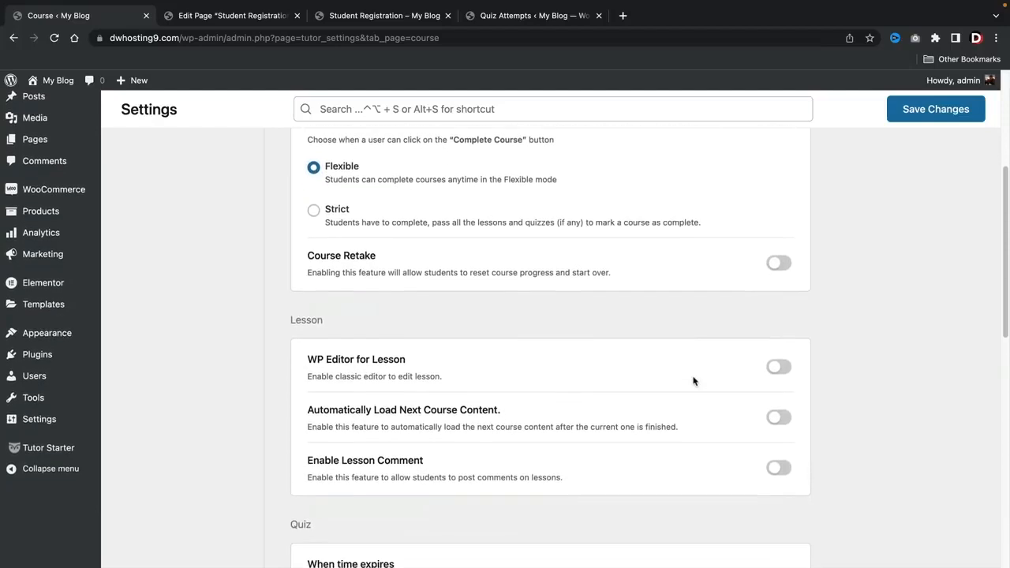
Examine the Lesson options for the WP editor, automatically loading the next course content, and lesson comments.
scroll(677, 378, down, 2)
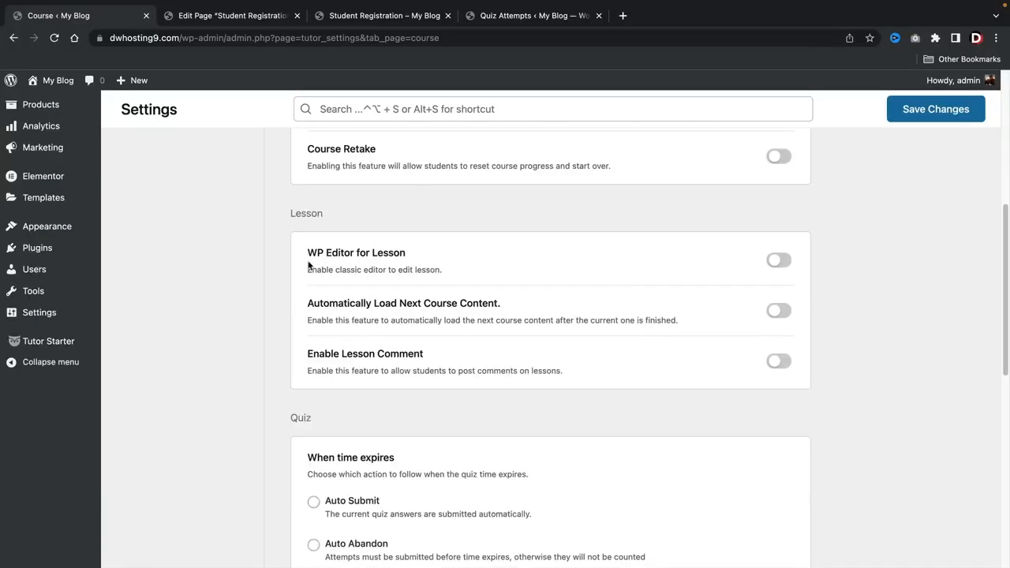
drag(313, 303, 503, 310)
click(502, 314)
drag(308, 353, 431, 355)
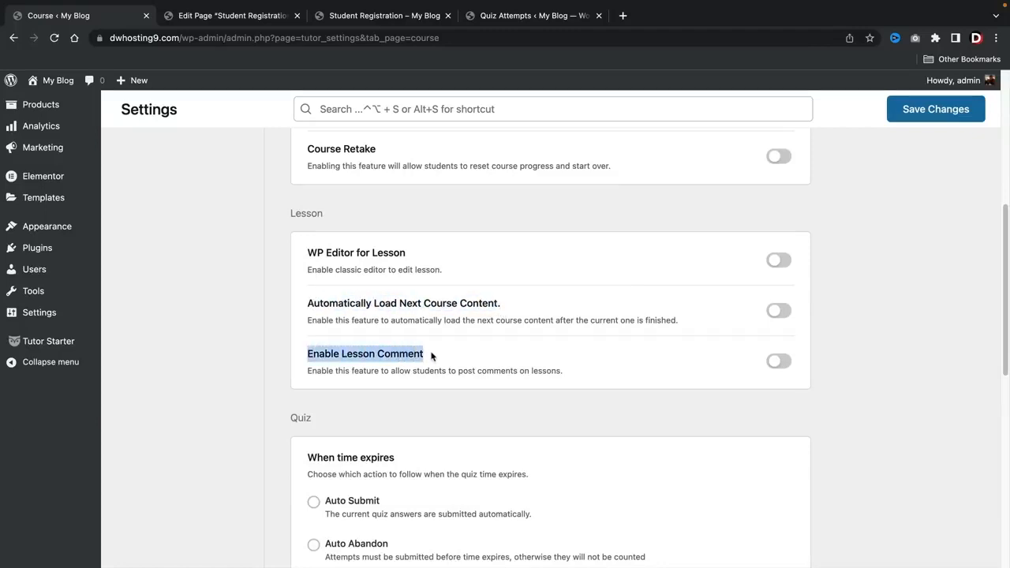
drag(337, 371, 582, 379)
click(582, 379)
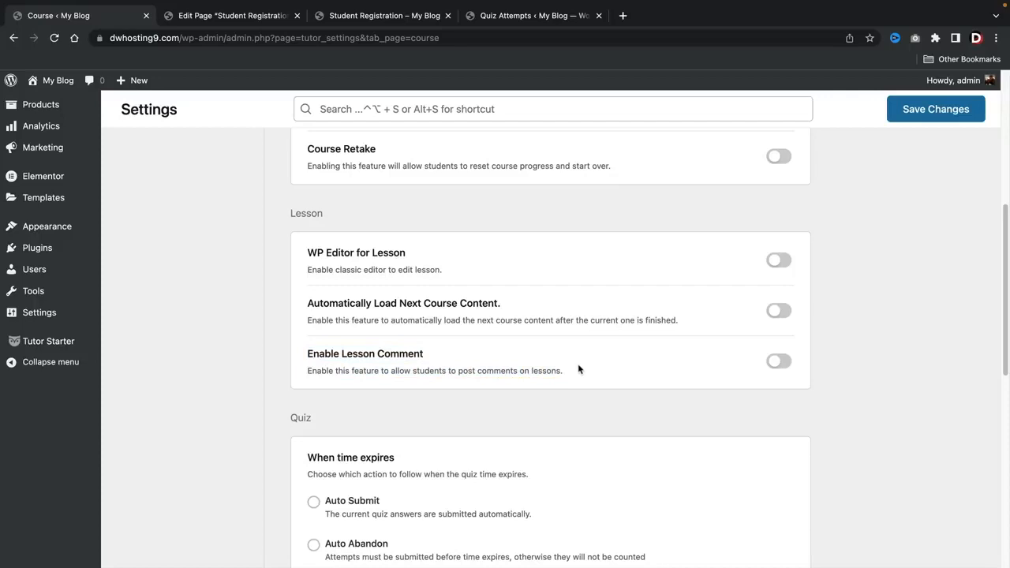
drag(379, 373, 562, 371)
triple_click(561, 370)
click(561, 370)
Set quizzes to Auto Submit when their time expires.
scroll(383, 307, down, 5)
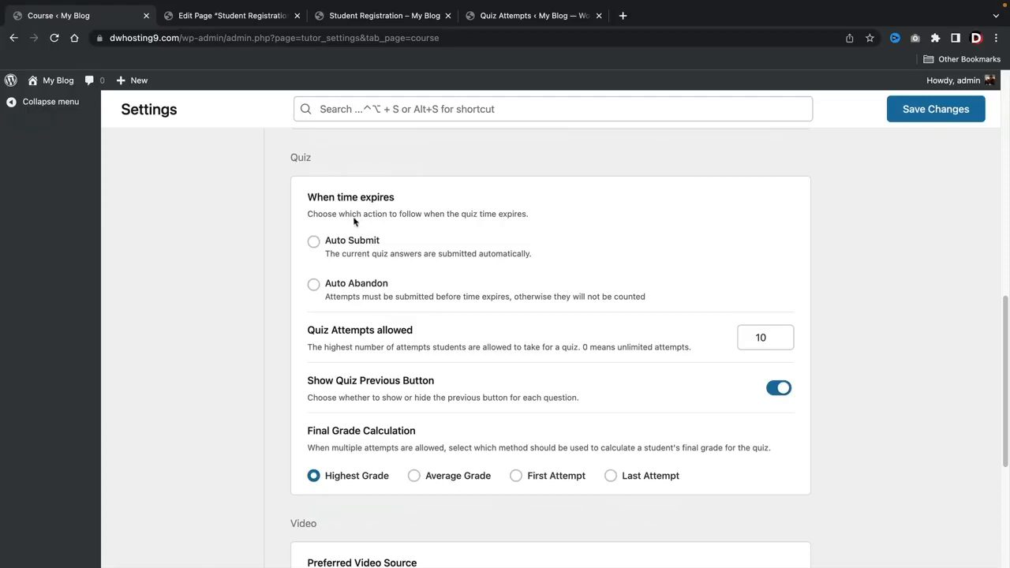
click(460, 257)
click(352, 293)
click(314, 242)
Set the number of quiz attempts allowed to 1.
drag(315, 330, 382, 328)
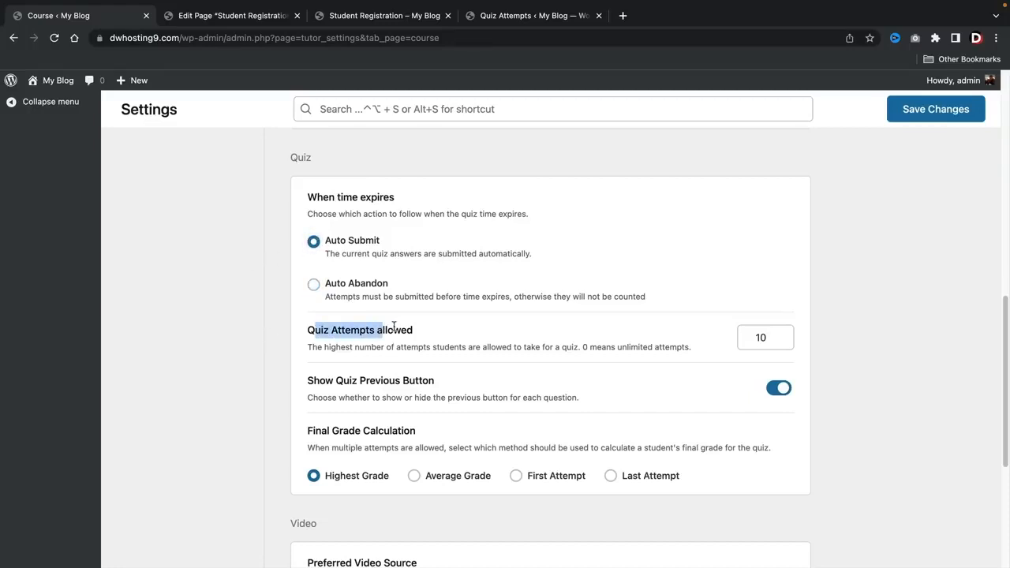
click(766, 337)
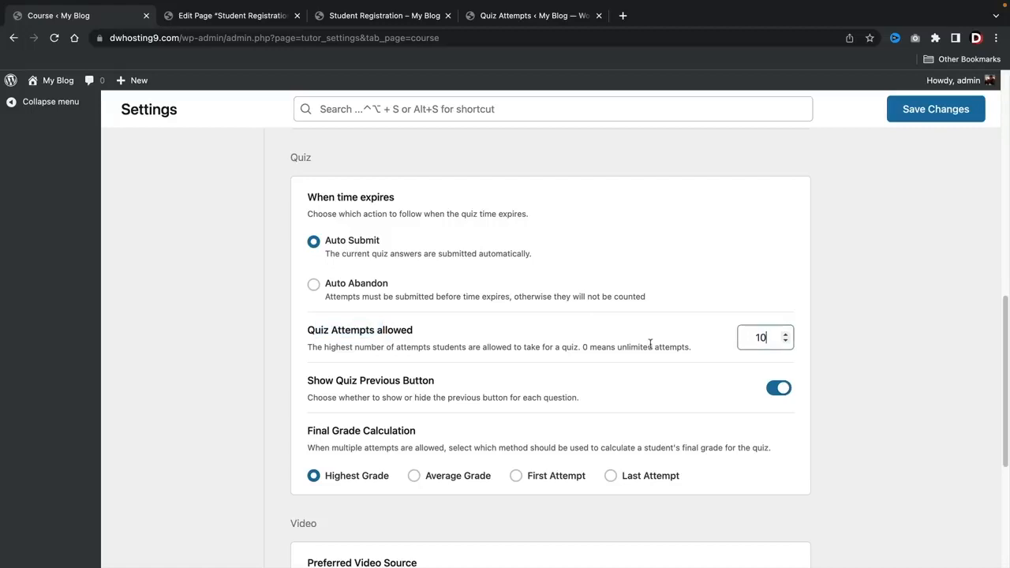
double_click(756, 338)
text(2)
drag(769, 337, 720, 340)
text(1)
Set the quiz Final Grade Calculation to First Attempt.
scroll(769, 312, down, 3)
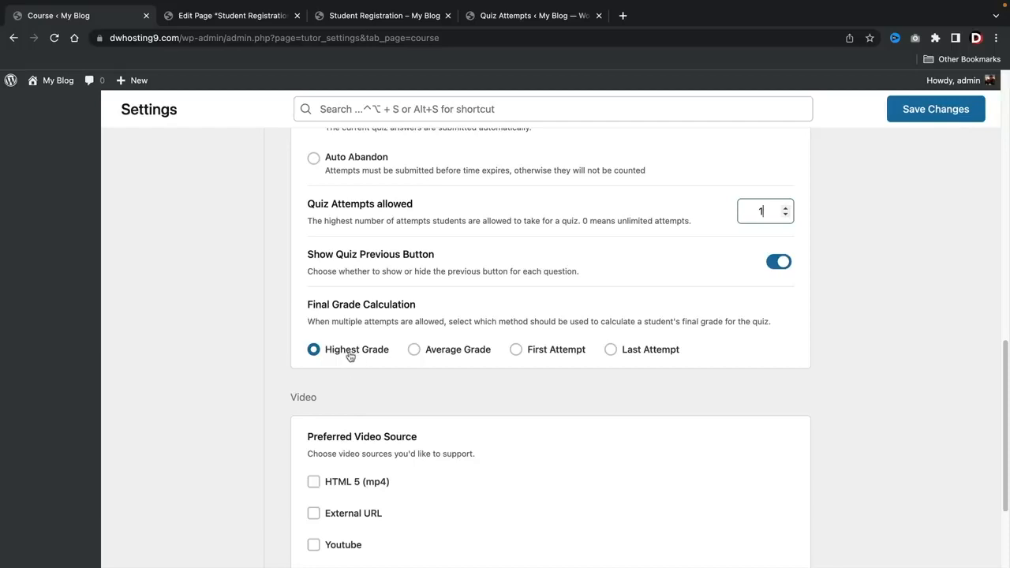
click(456, 354)
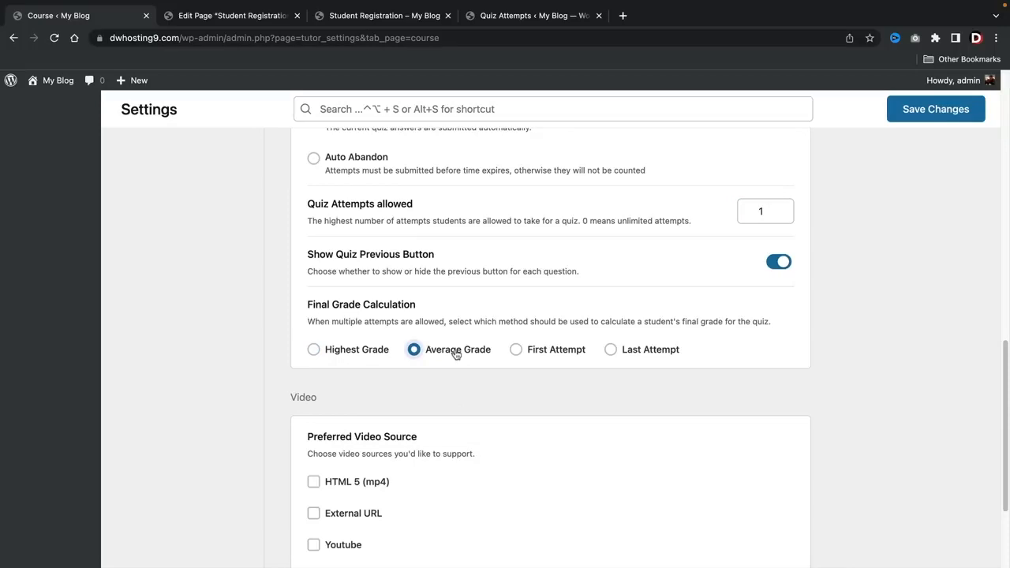
click(553, 349)
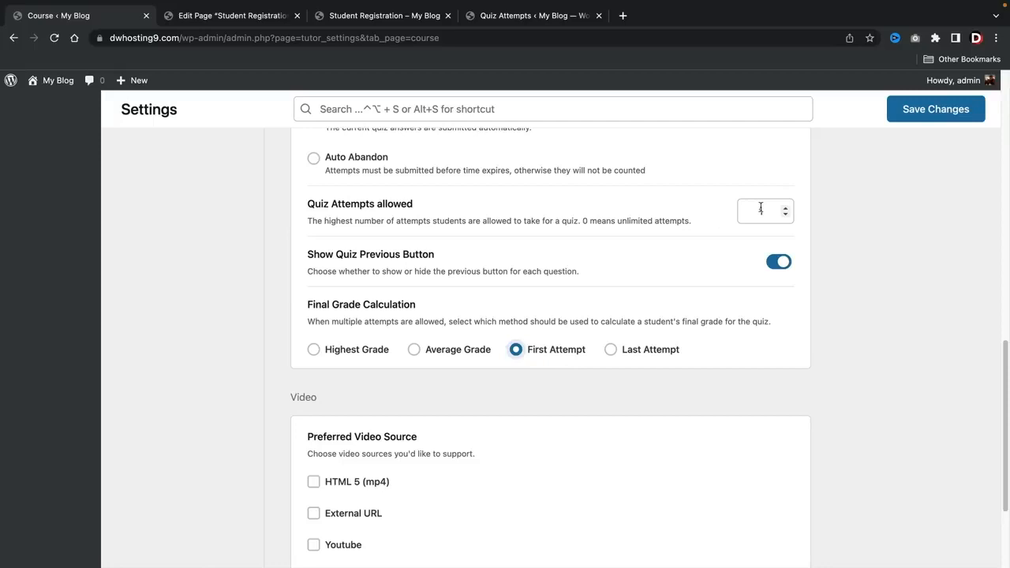
Select Youtube as the preferred video source and save the Course settings.
scroll(778, 338, down, 4)
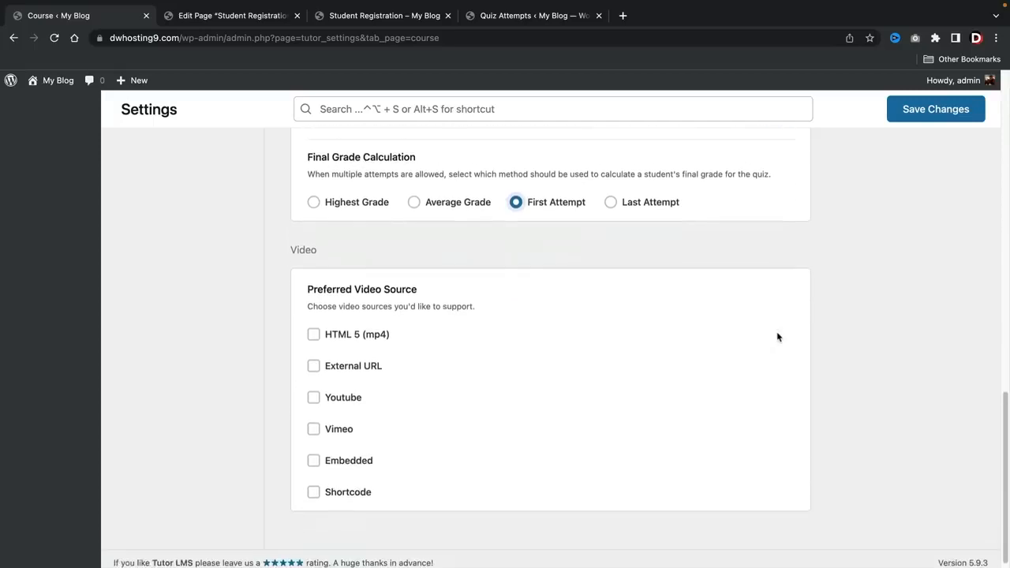
click(313, 391)
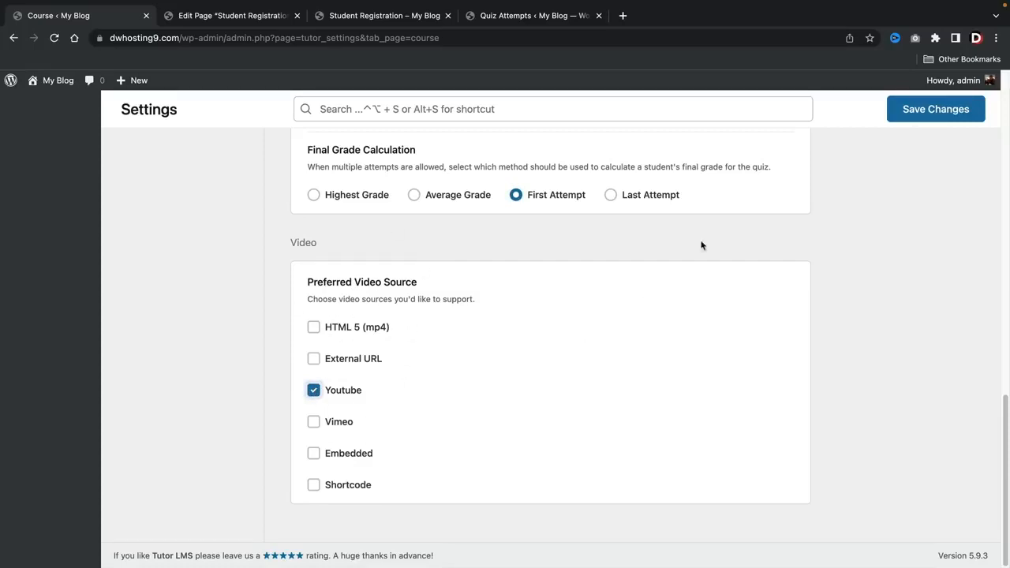
scroll(769, 244, up, 20)
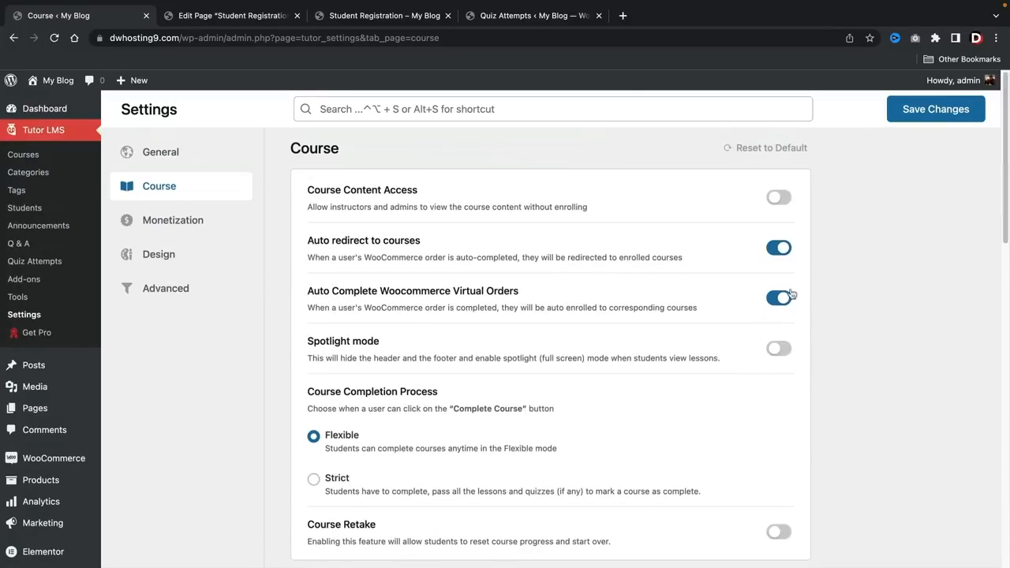
click(931, 119)
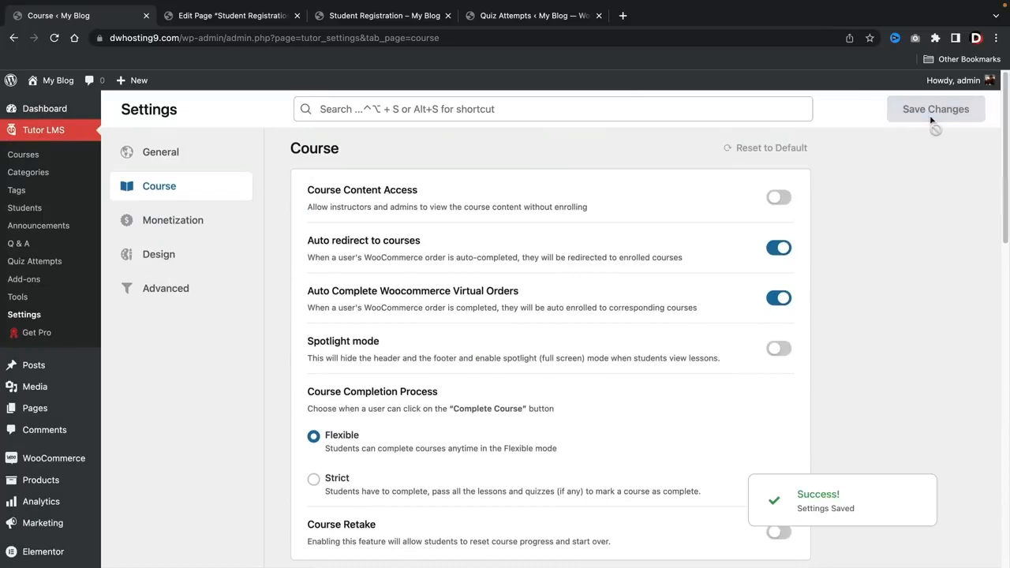
In the Monetization settings, select WooCommerce as the eCommerce engine and enable revenue sharing.
click(197, 223)
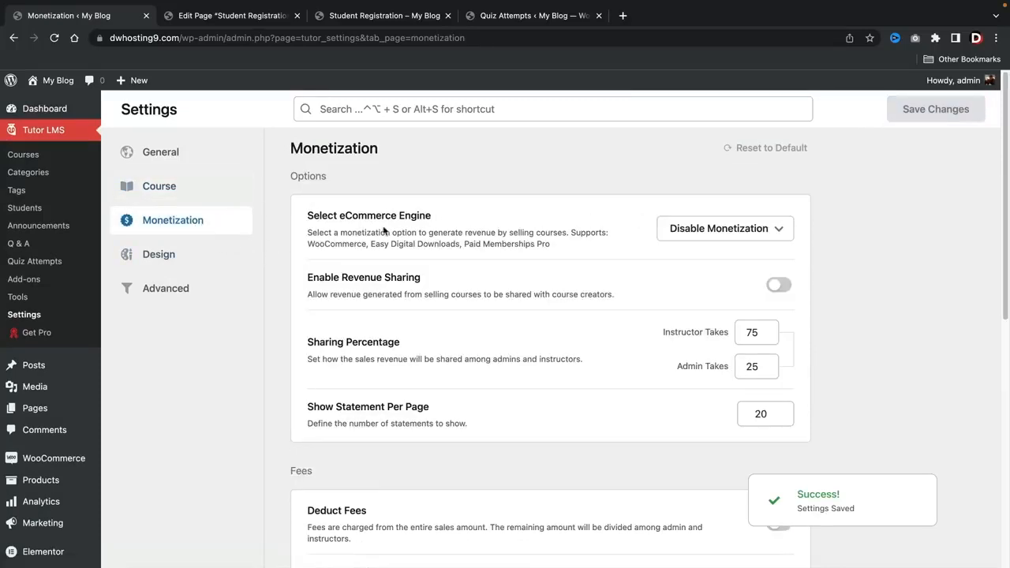
drag(326, 218, 414, 217)
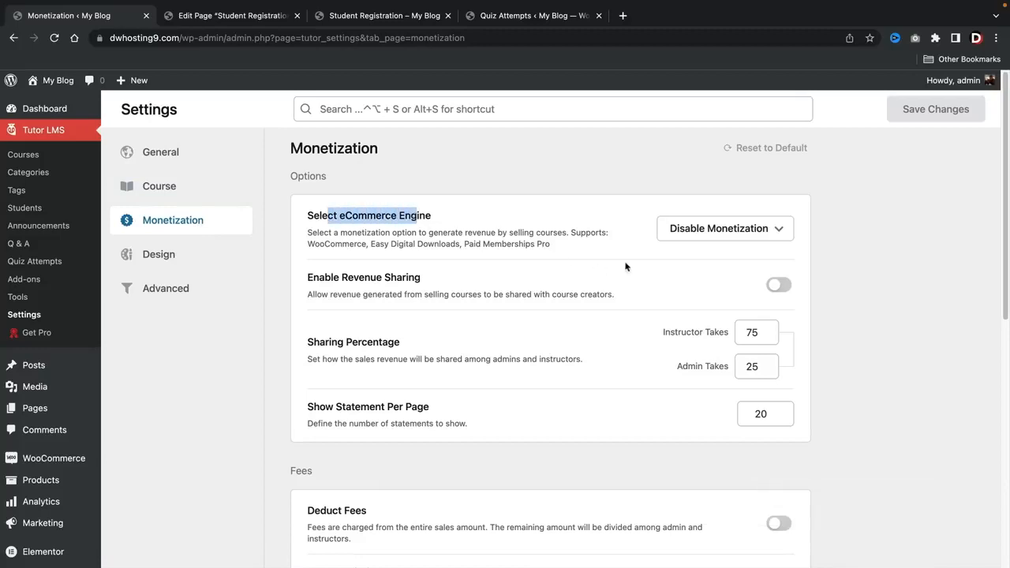
click(692, 230)
click(695, 303)
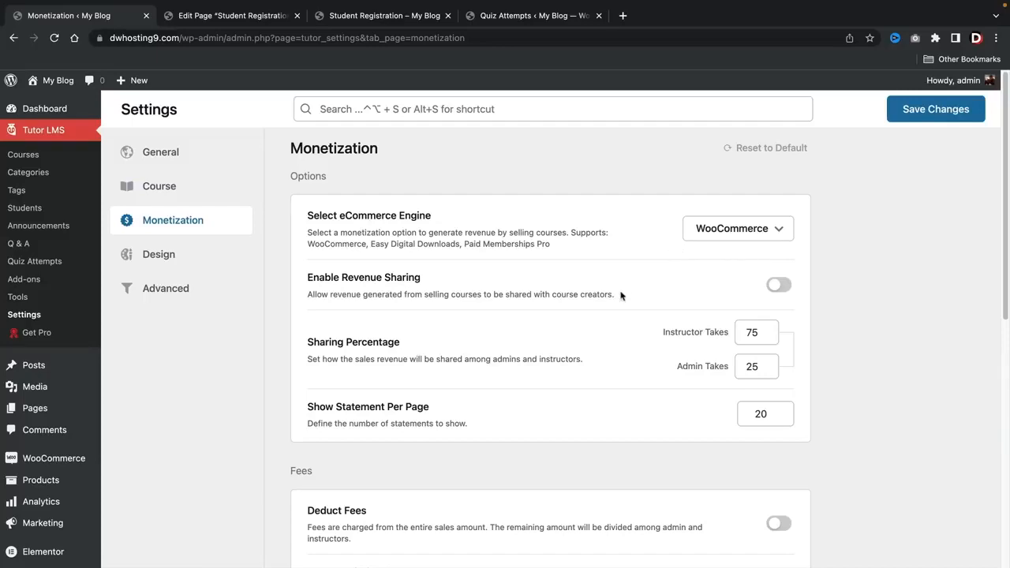
click(779, 285)
drag(770, 330, 772, 338)
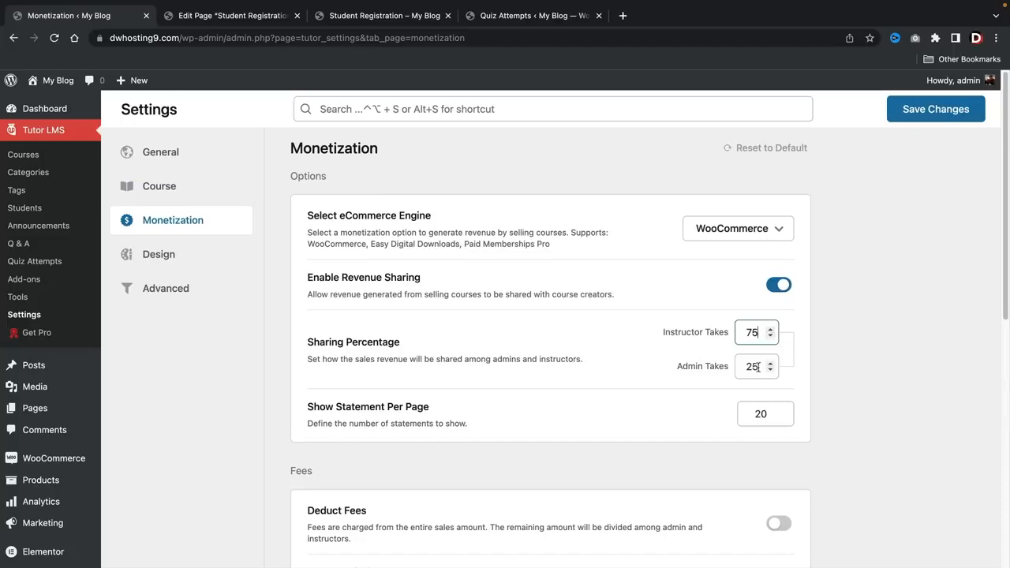
Enable PayPal as a withdraw method and save the Monetization settings.
scroll(756, 366, down, 5)
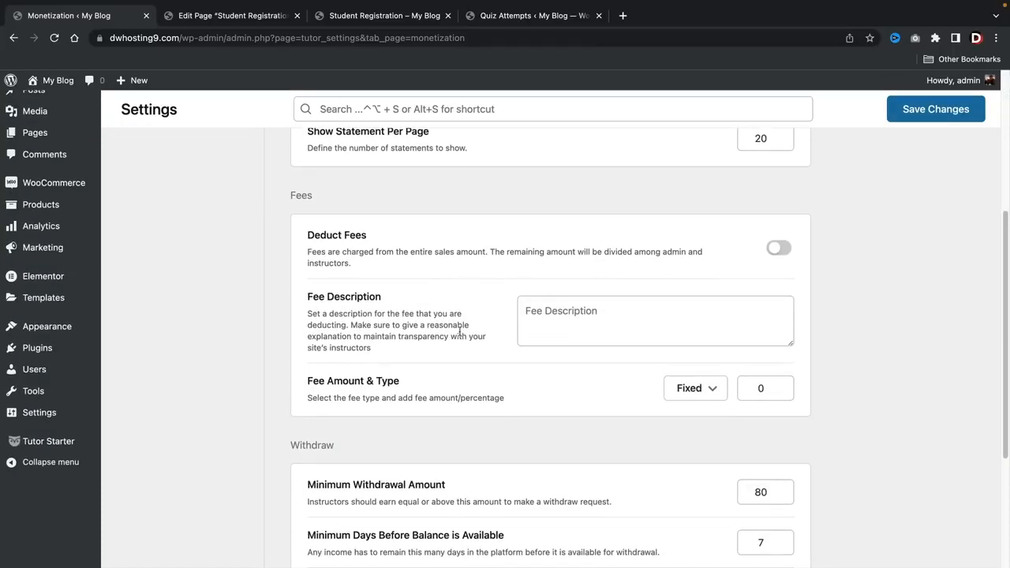
scroll(462, 355, down, 4)
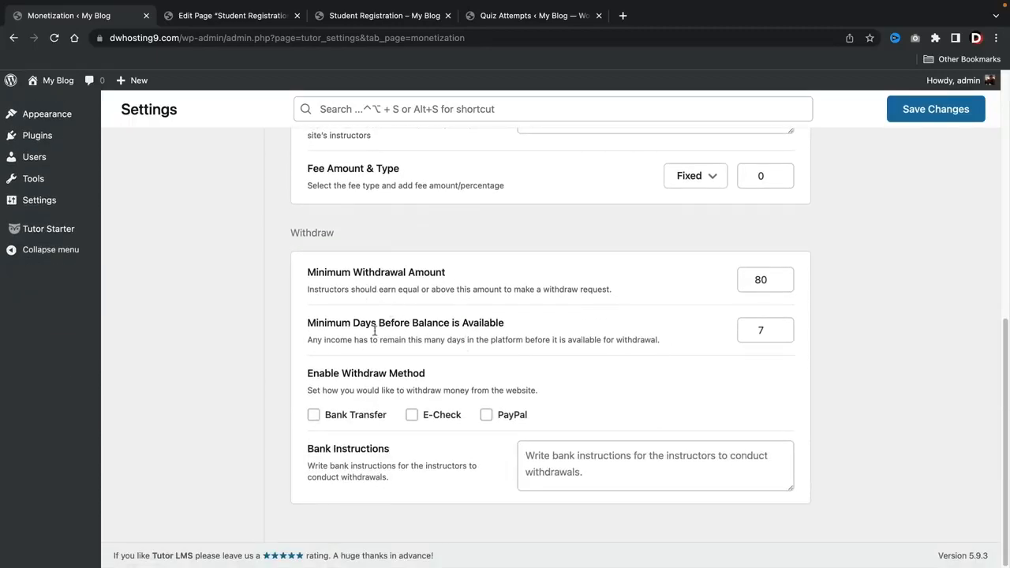
click(487, 416)
scroll(859, 427, up, 10)
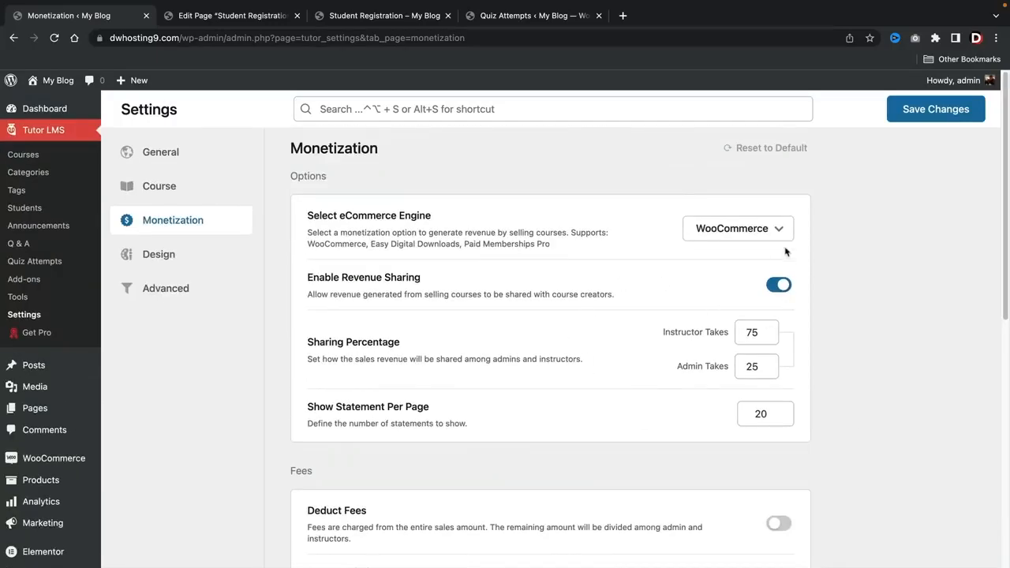
click(916, 111)
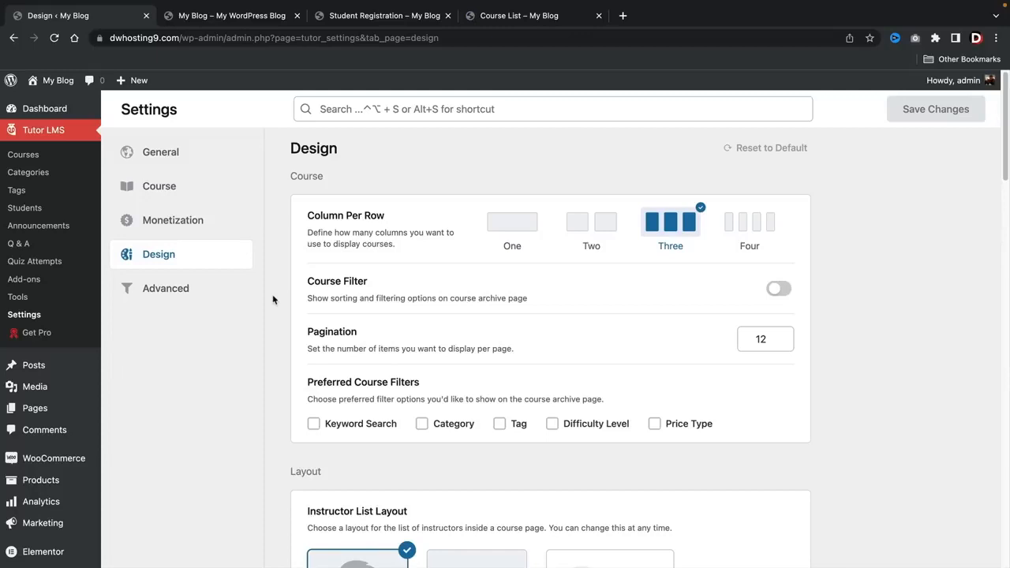
View the course columns on the Course List page and return to the Design settings.
click(521, 15)
scroll(578, 308, down, 4)
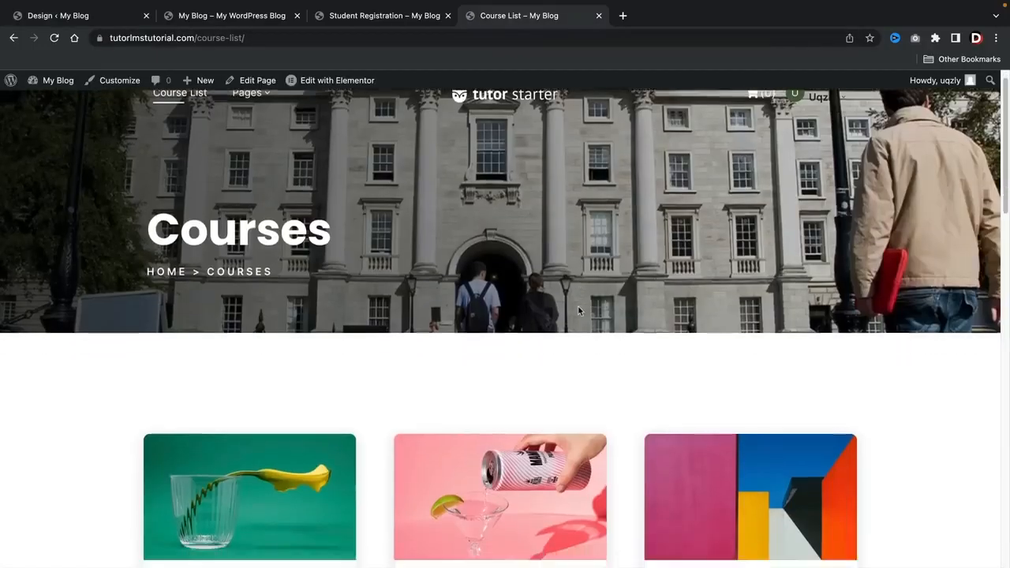
click(91, 19)
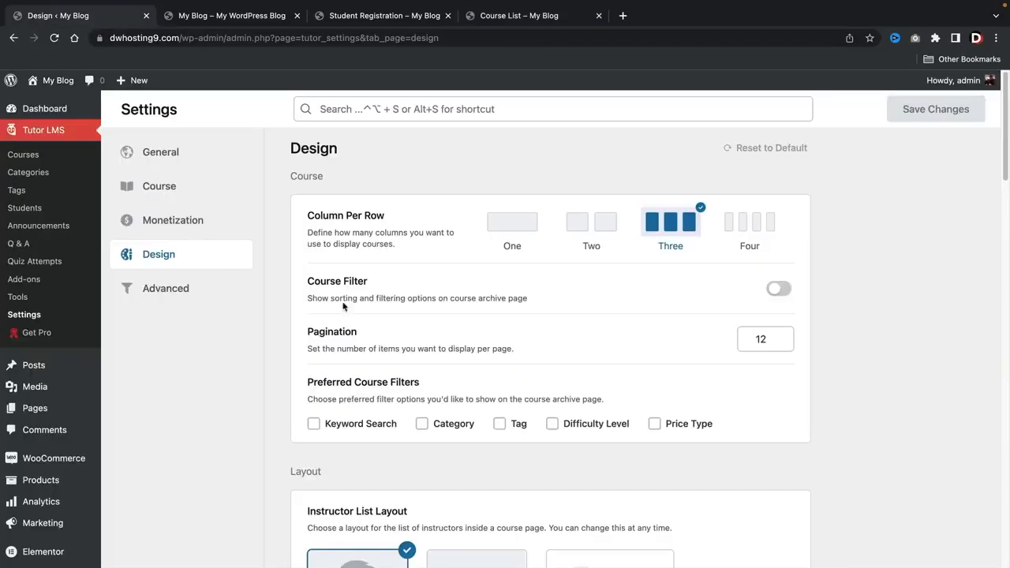
Switch the Column Per Row layout for courses to Two and back to Three.
click(587, 236)
click(665, 225)
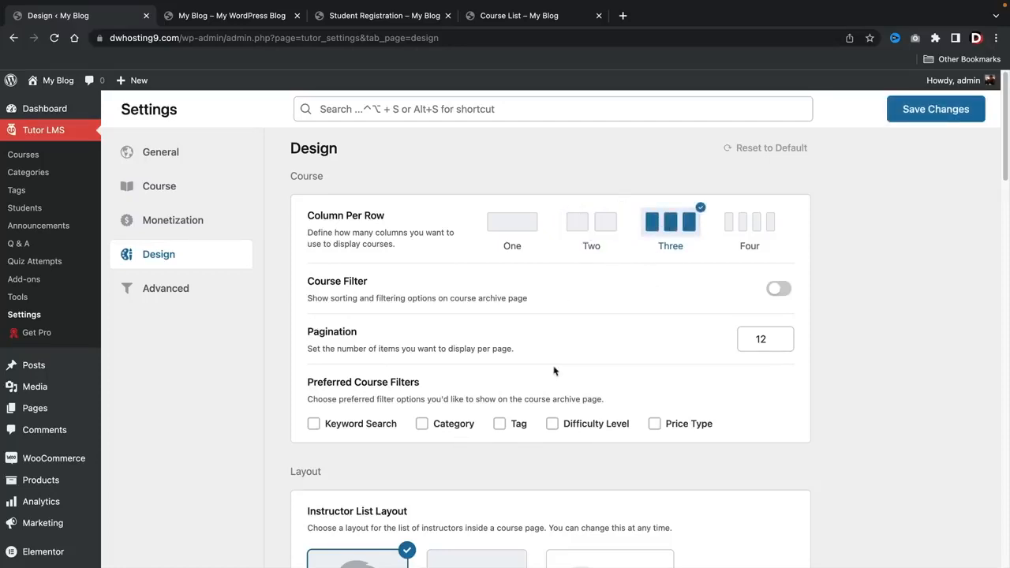
scroll(539, 331, down, 2)
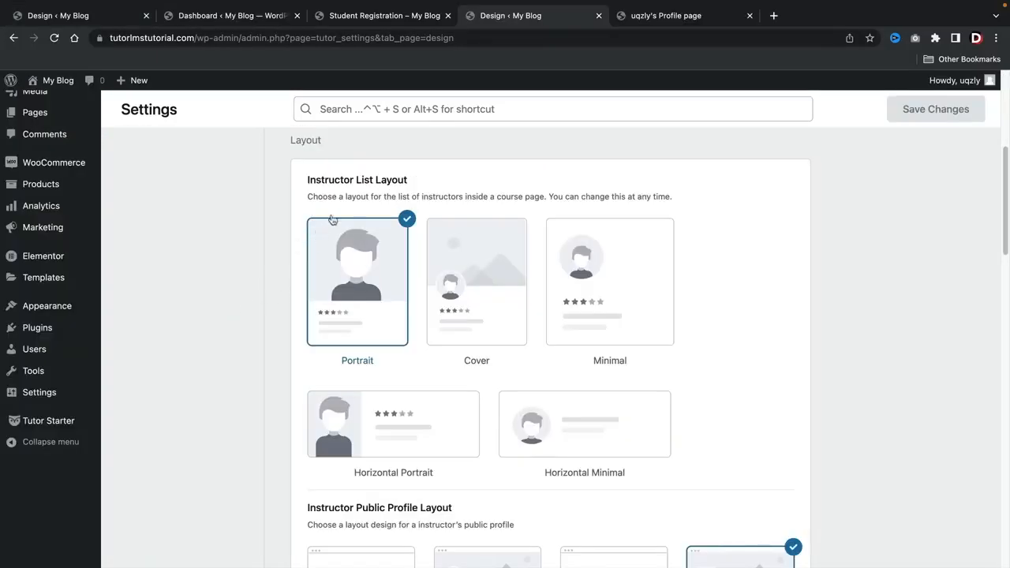
Try the Minimal Instructor List Layout and set the layout to Cover.
click(479, 290)
click(593, 289)
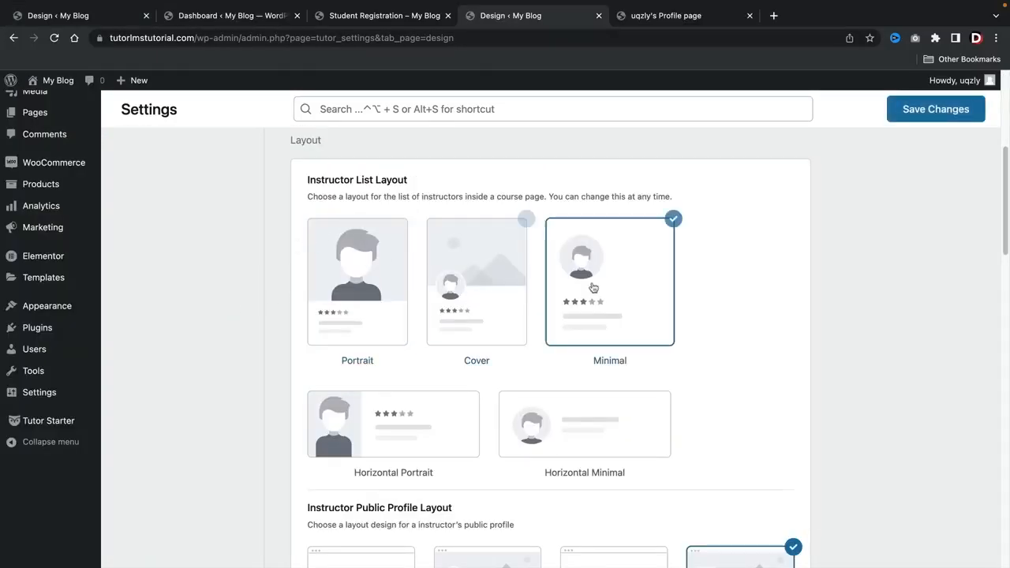
click(467, 250)
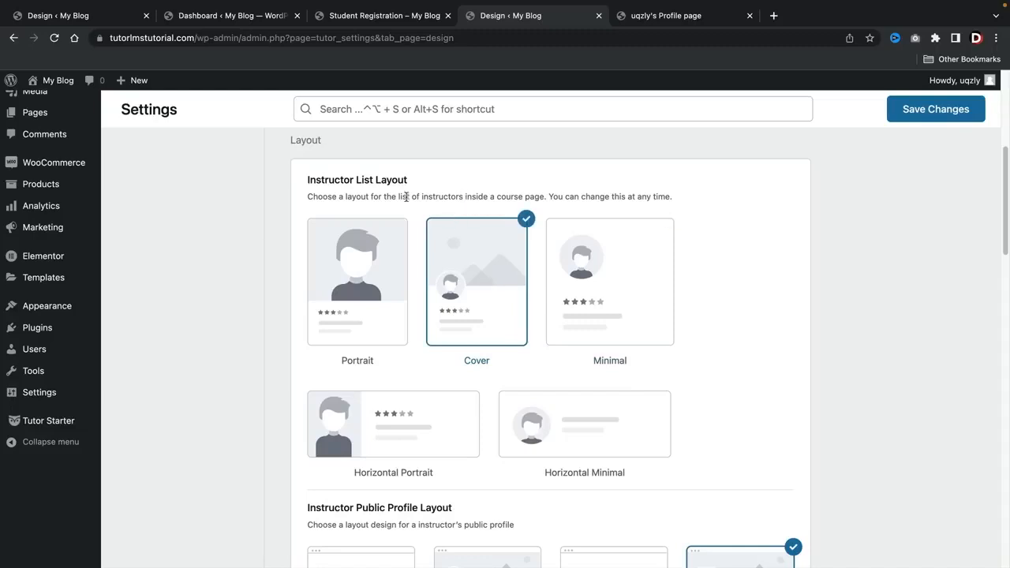
drag(434, 197, 543, 193)
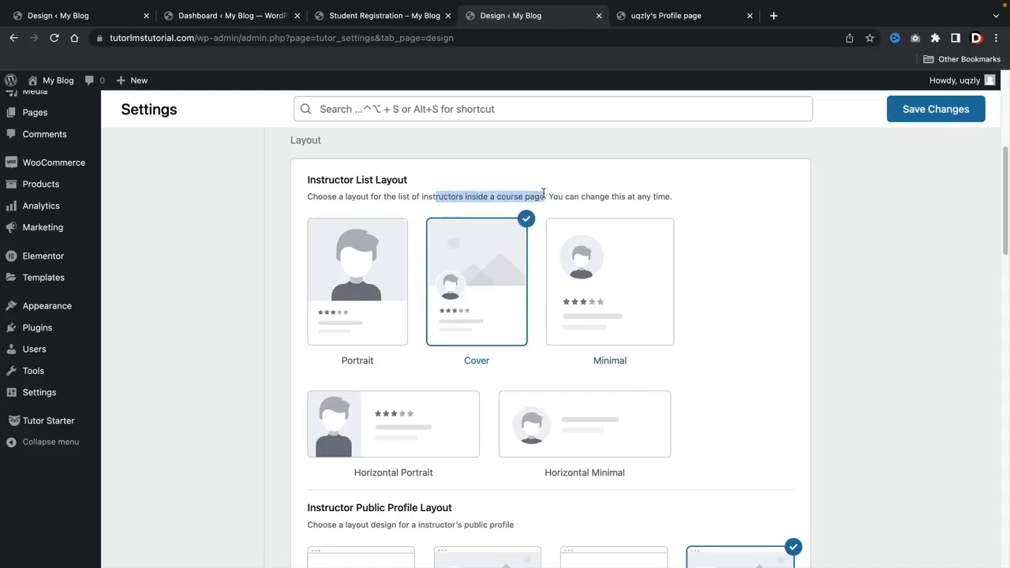
click(495, 254)
Set the Instructor Public Profile Layout to Modern and save the Design settings.
scroll(487, 257, down, 5)
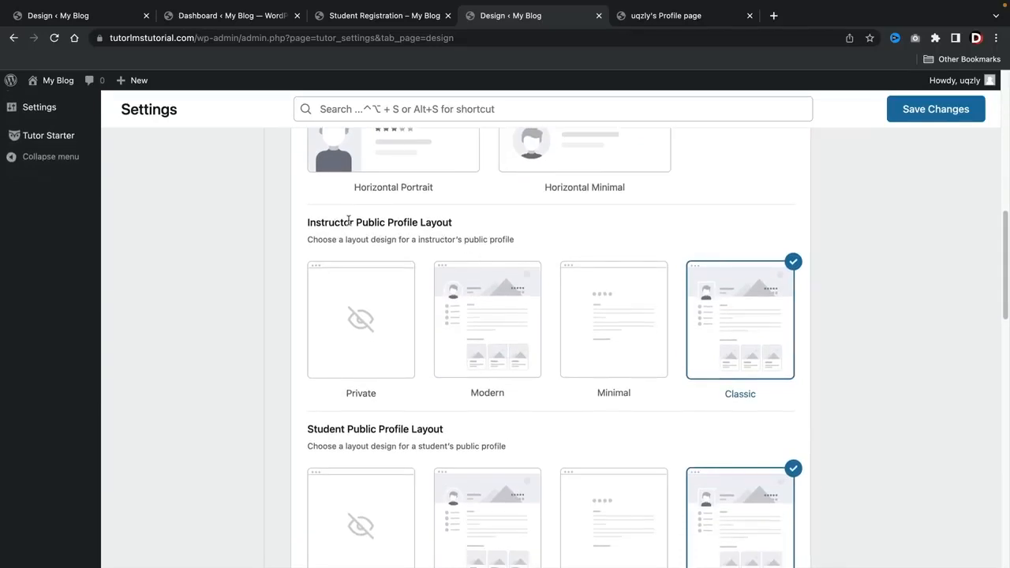
click(481, 284)
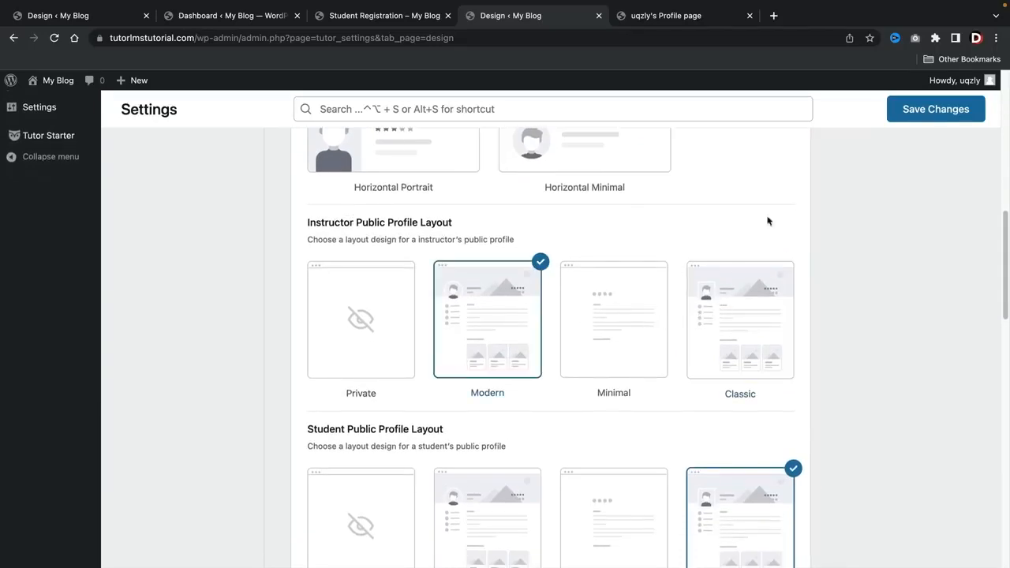
click(913, 119)
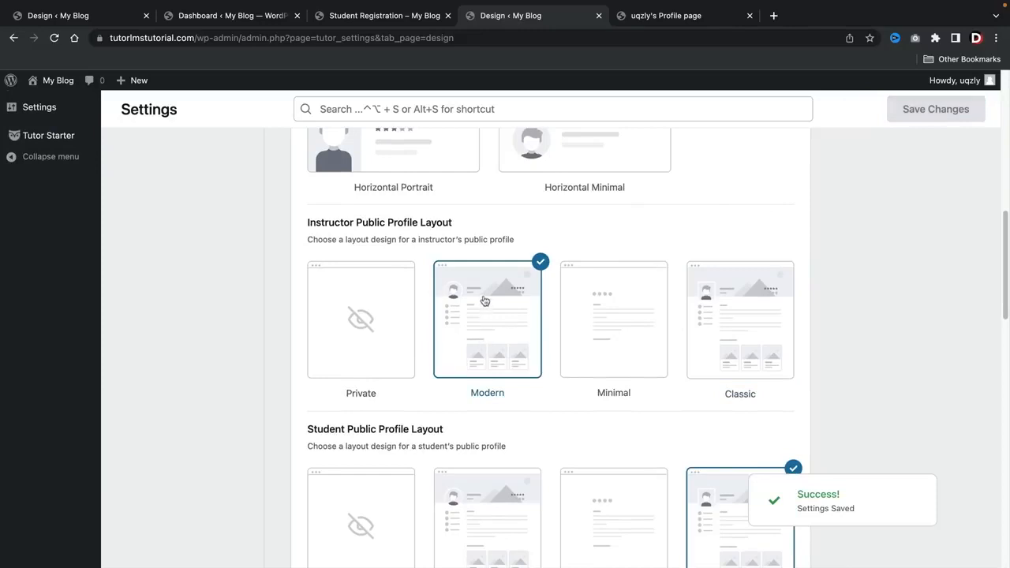
Reload the instructor's public profile page and look over its header and course list.
click(642, 15)
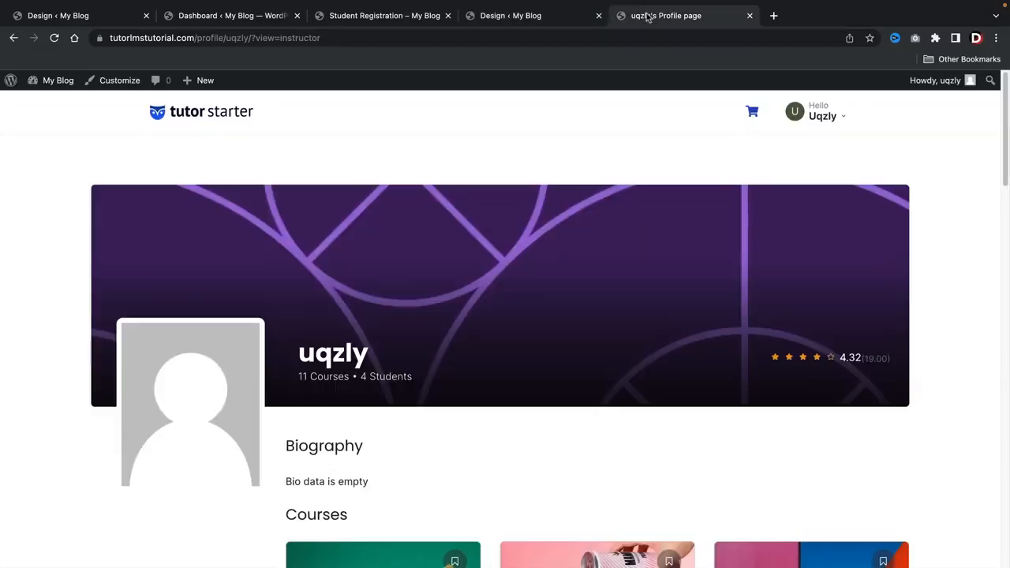
click(54, 38)
scroll(48, 316, down, 2)
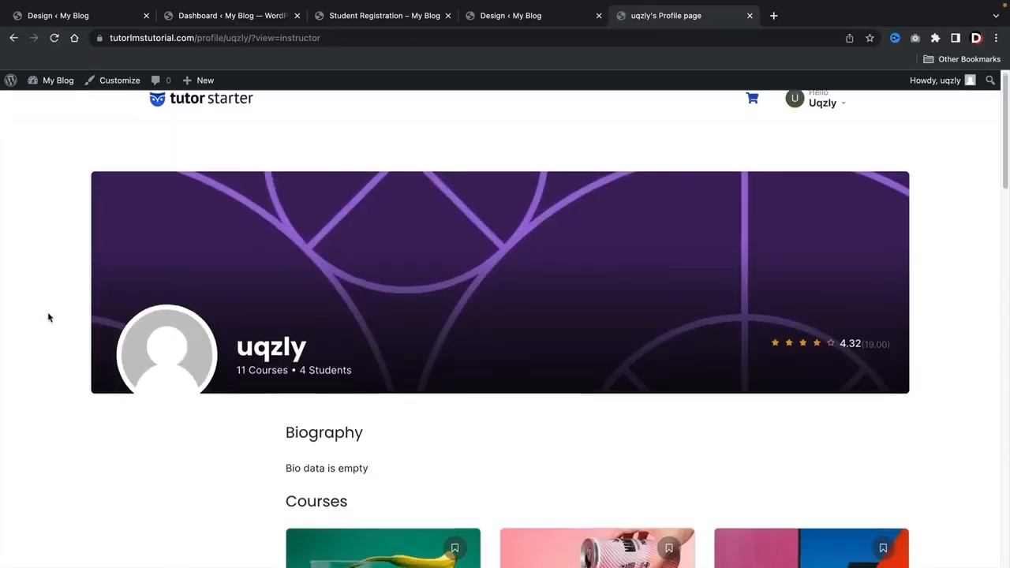
scroll(266, 321, up, 2)
scroll(566, 291, down, 5)
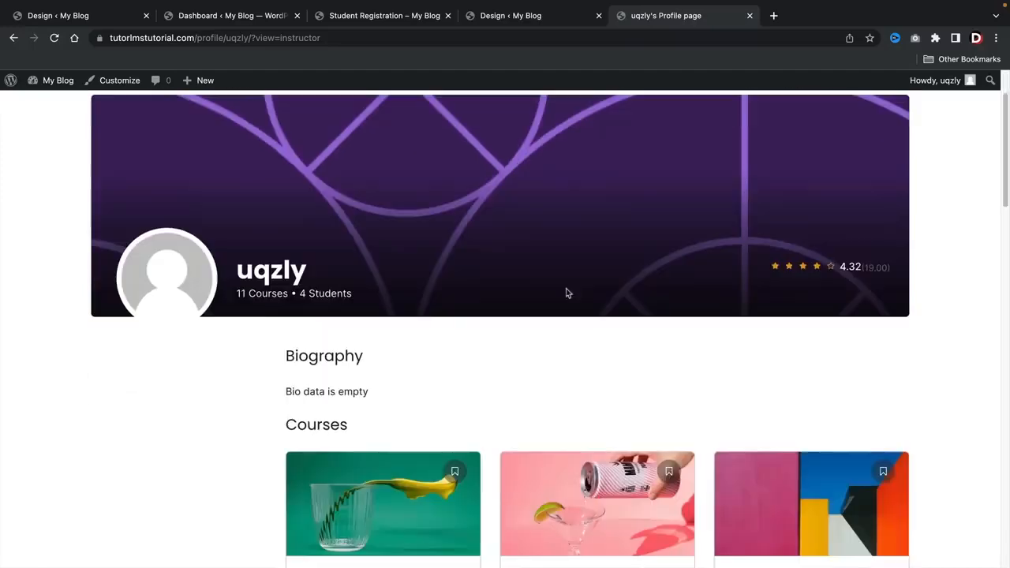
Open the weight-loss course and go to the instructor's profile from its About the instructor section.
click(388, 319)
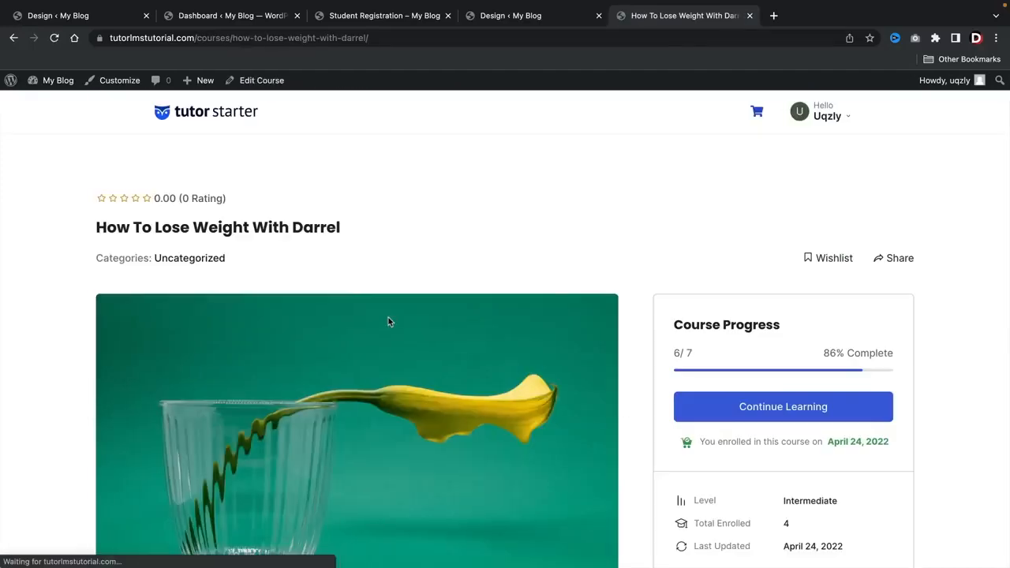
scroll(388, 317, down, 2)
scroll(388, 322, down, 5)
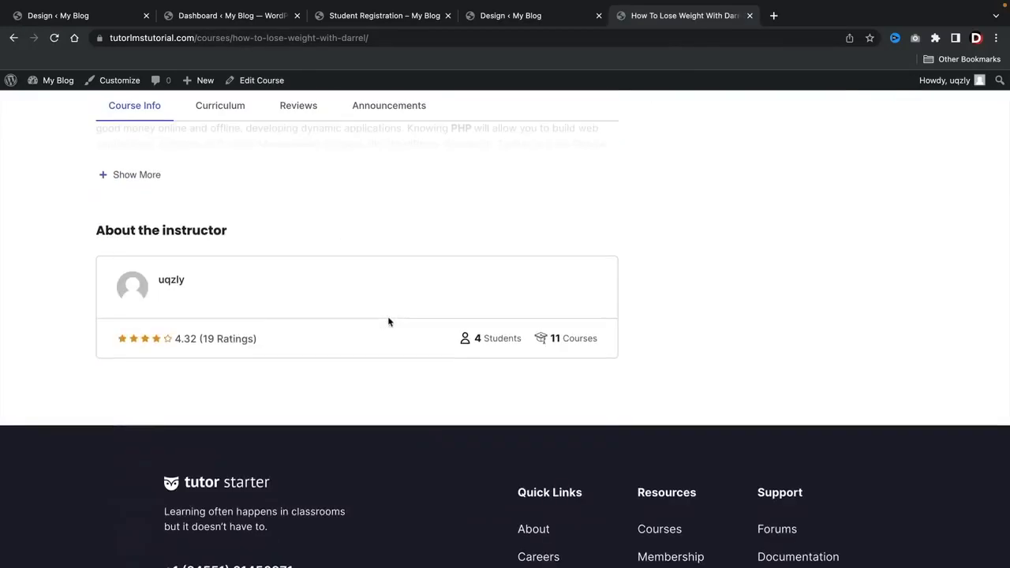
click(166, 282)
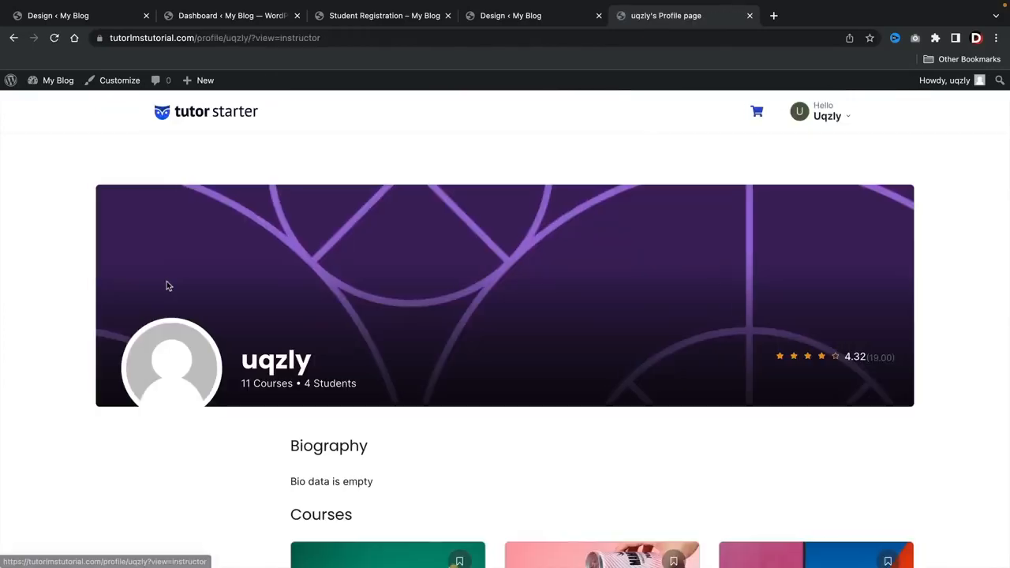
Back in the Design settings, set the Instructor Public Profile Layout to Minimal and save the changes.
click(530, 16)
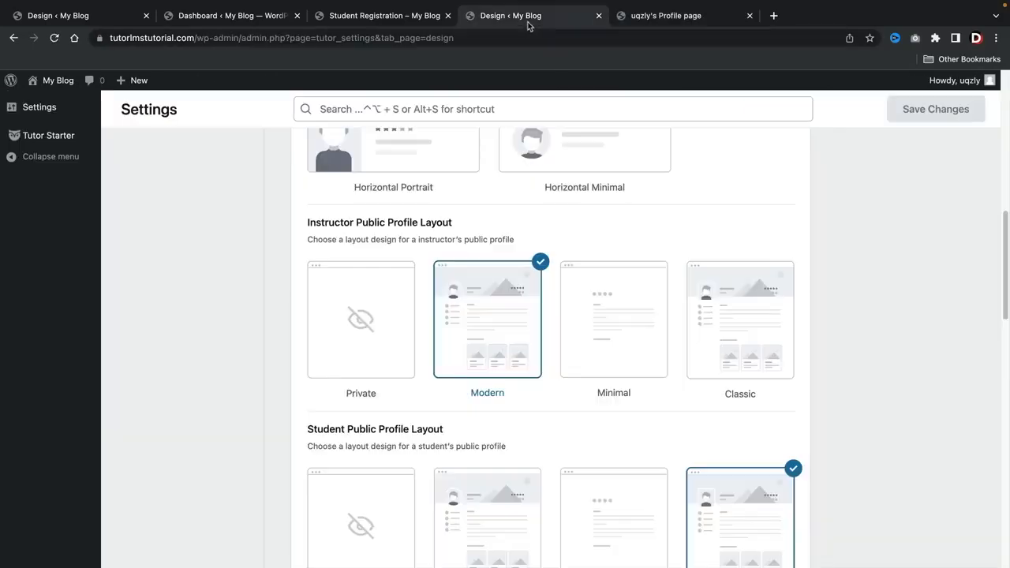
drag(328, 222, 455, 224)
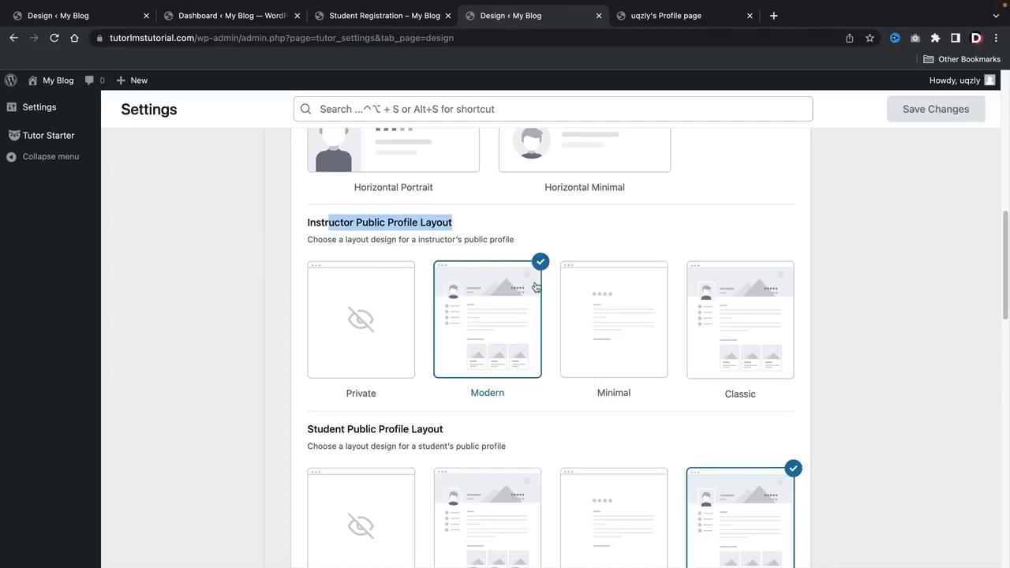
click(605, 318)
click(936, 111)
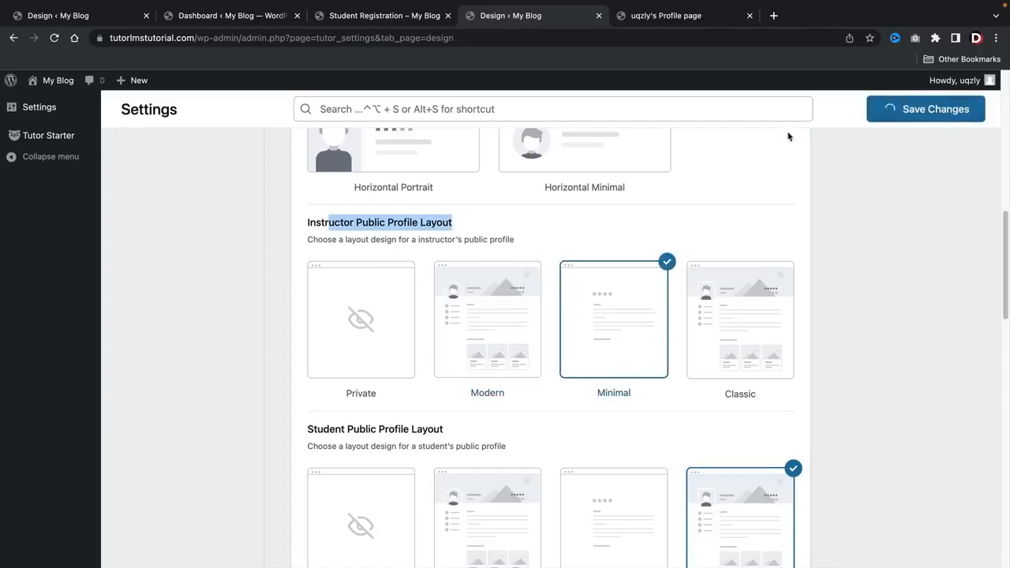
Reload the instructor's profile page to check the Minimal layout and return to the Design settings.
click(652, 16)
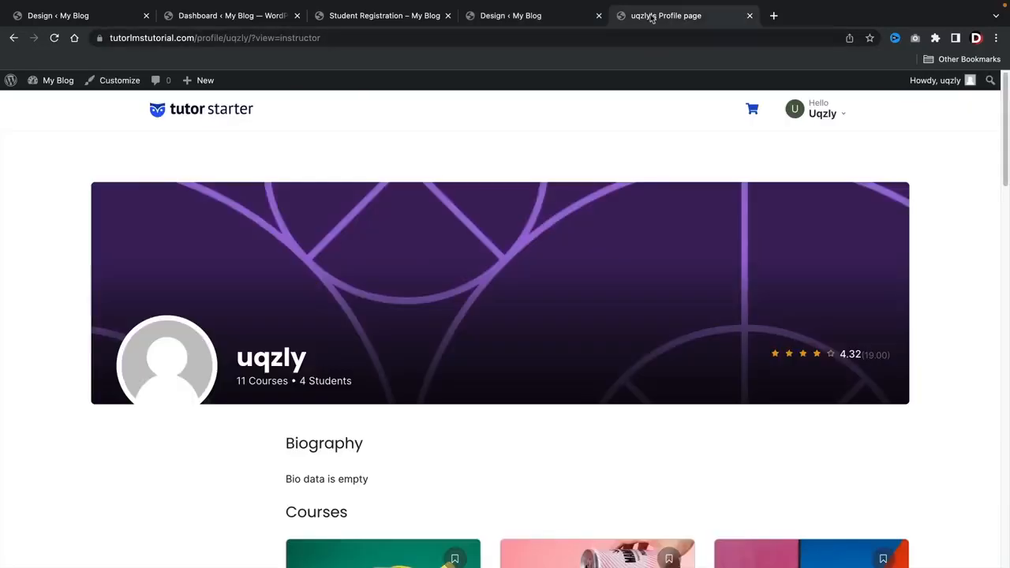
click(53, 37)
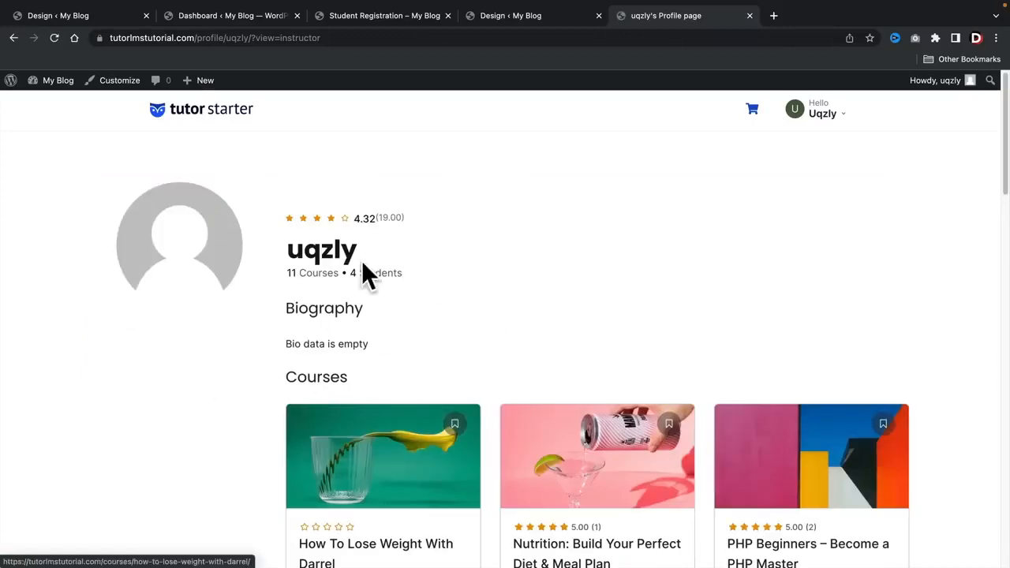
click(505, 21)
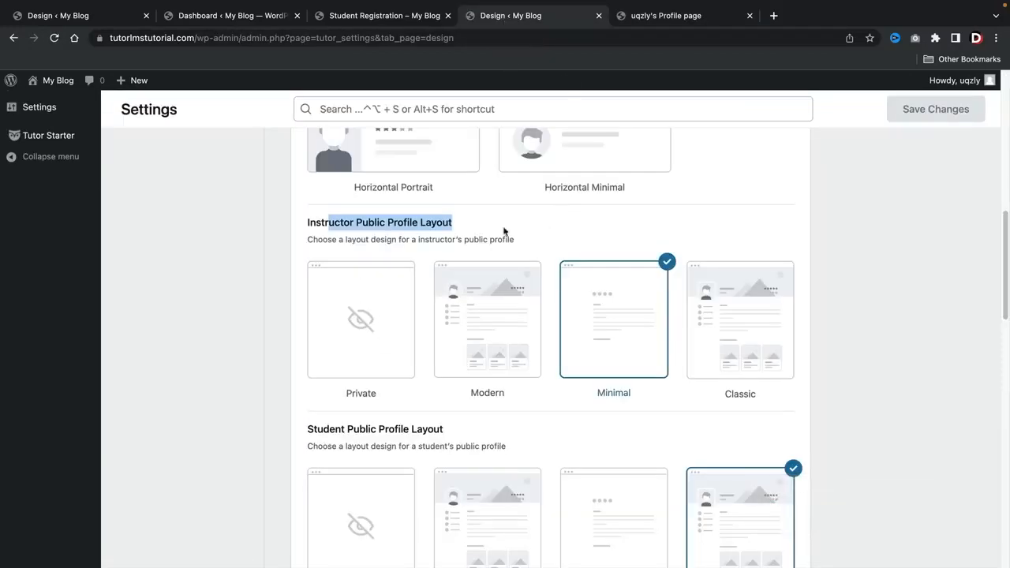
click(408, 228)
drag(359, 223, 458, 224)
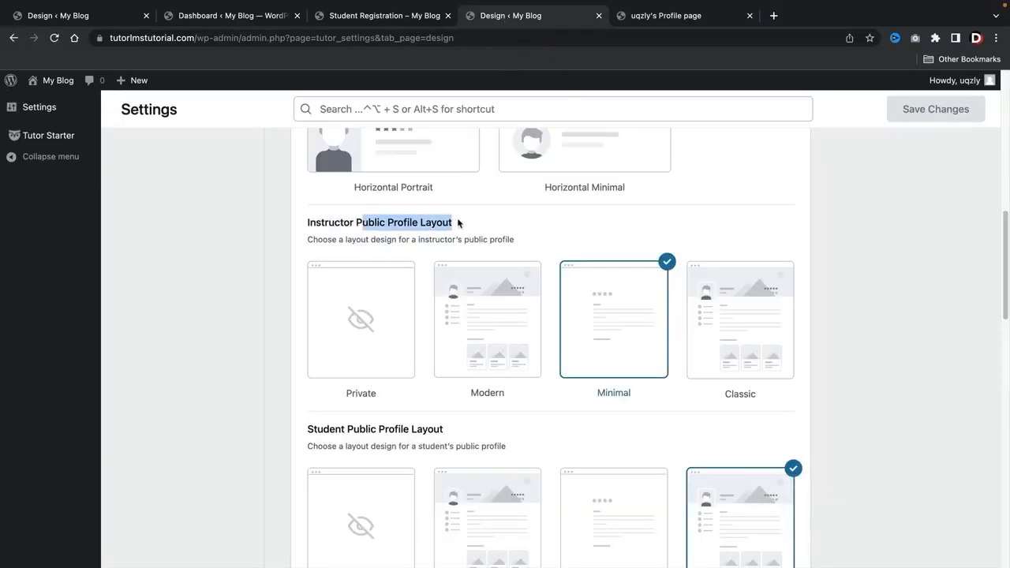
Set the Student Public Profile Layout to Private.
scroll(458, 225, down, 5)
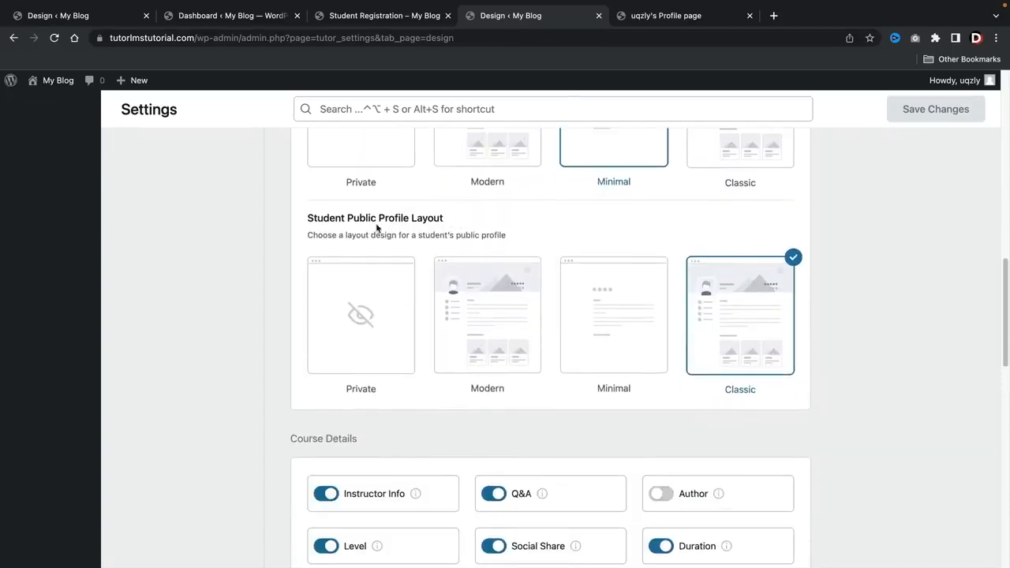
triple_click(428, 217)
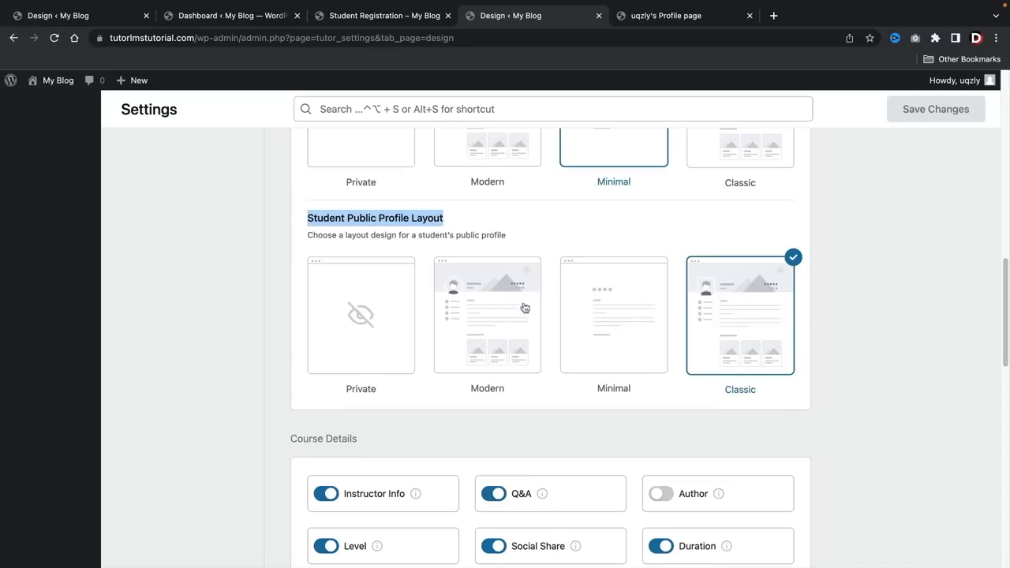
click(377, 297)
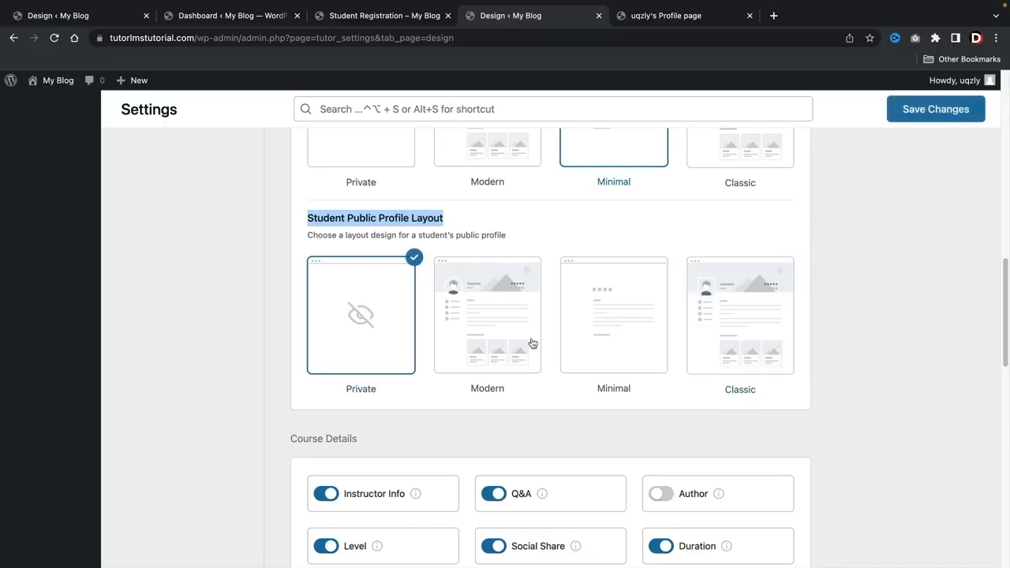
Review the Course Details options and compare them with the weight-loss course page.
scroll(456, 332, down, 1)
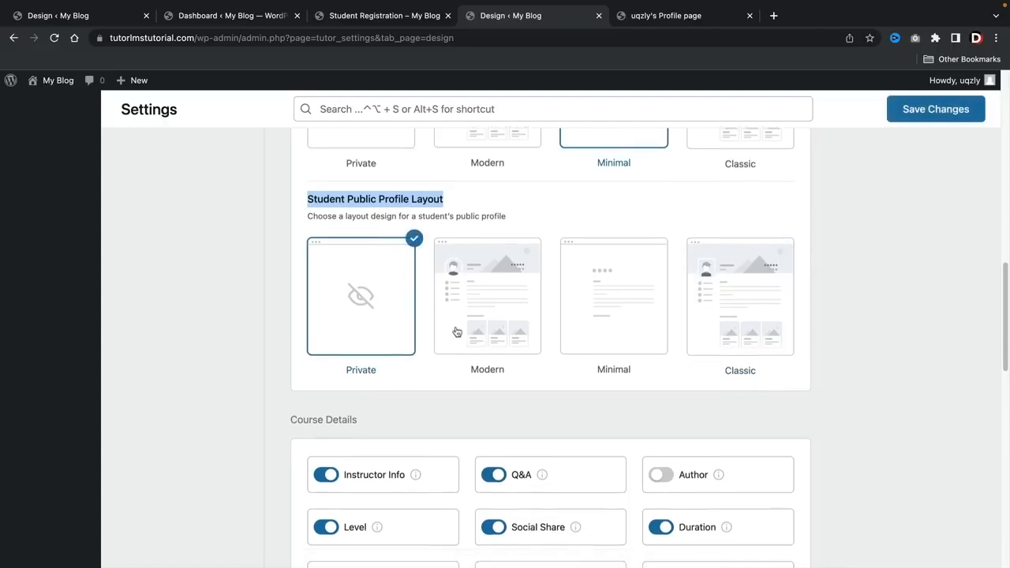
scroll(456, 332, down, 7)
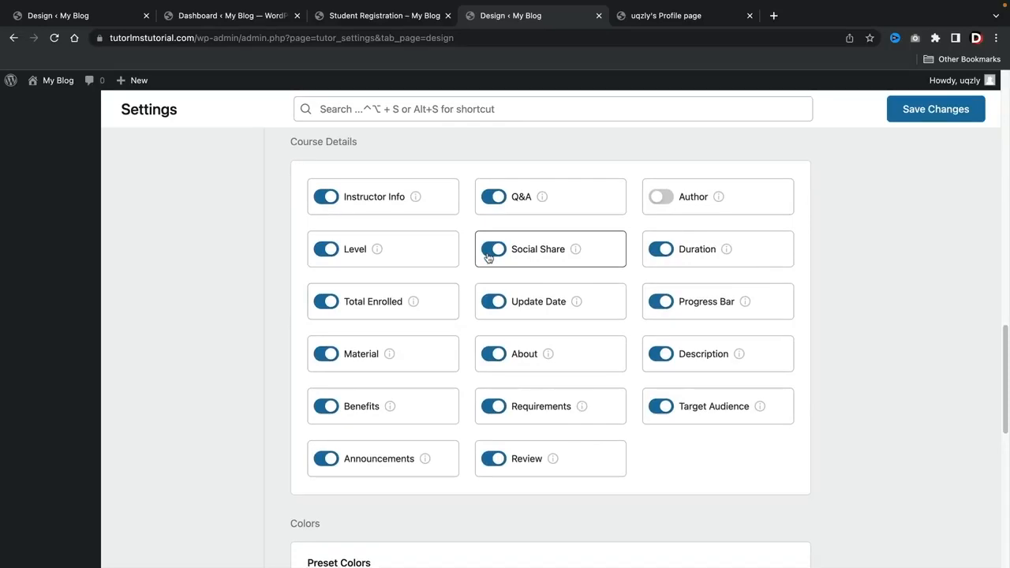
click(643, 17)
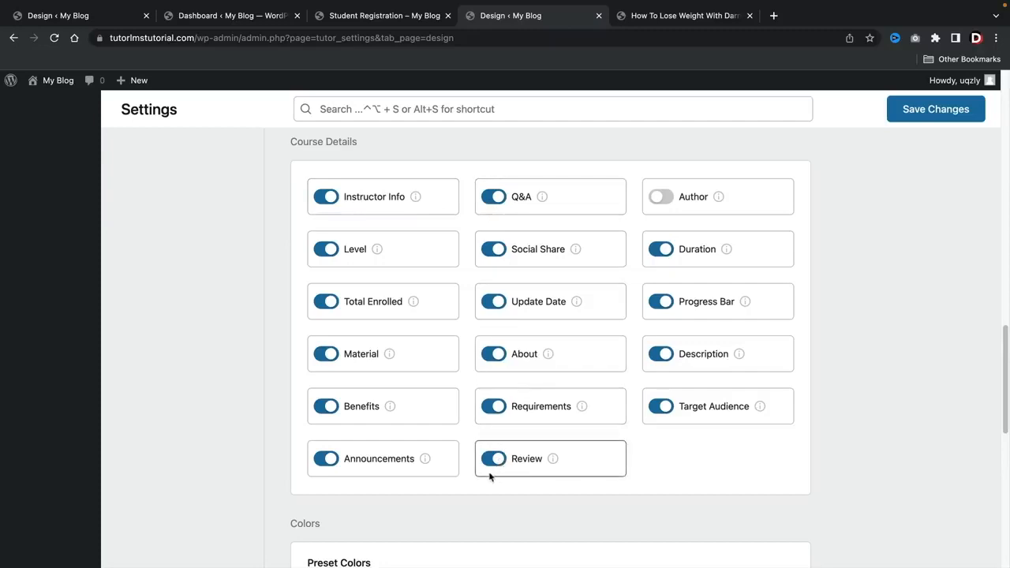
Disable Review, Social Share, Q&A and Duration under Course Details and save the settings.
click(498, 459)
click(497, 251)
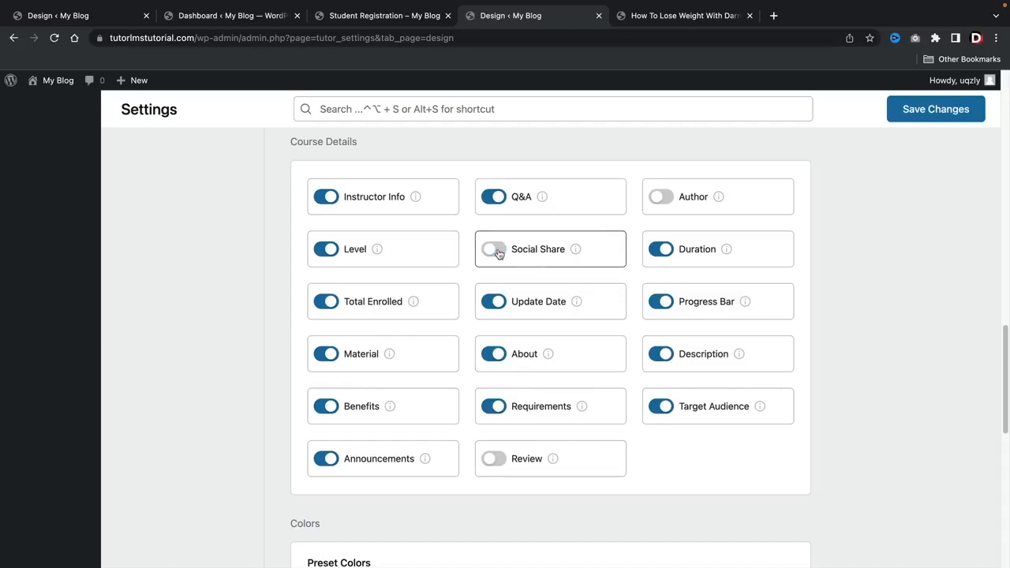
click(493, 198)
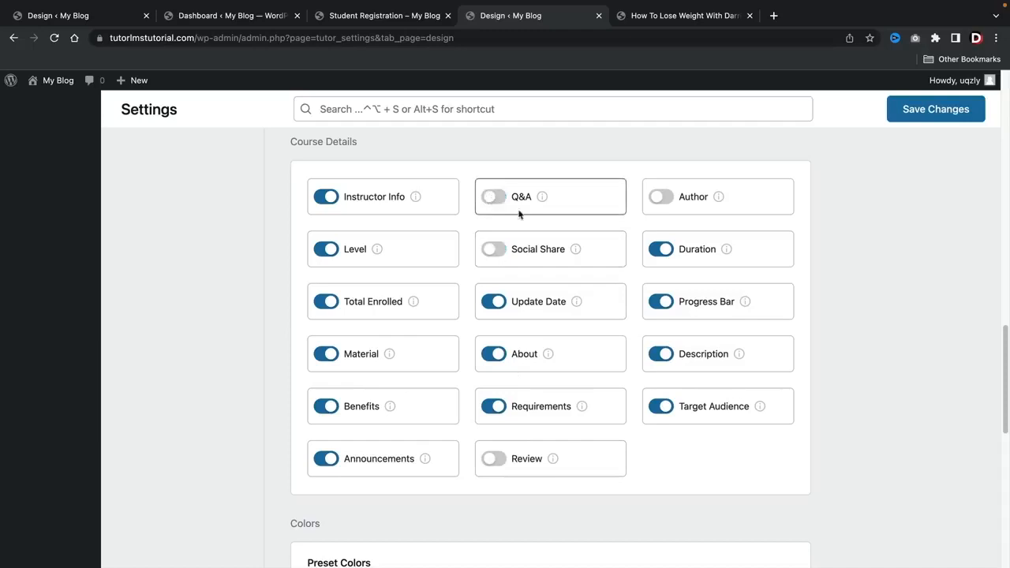
click(664, 249)
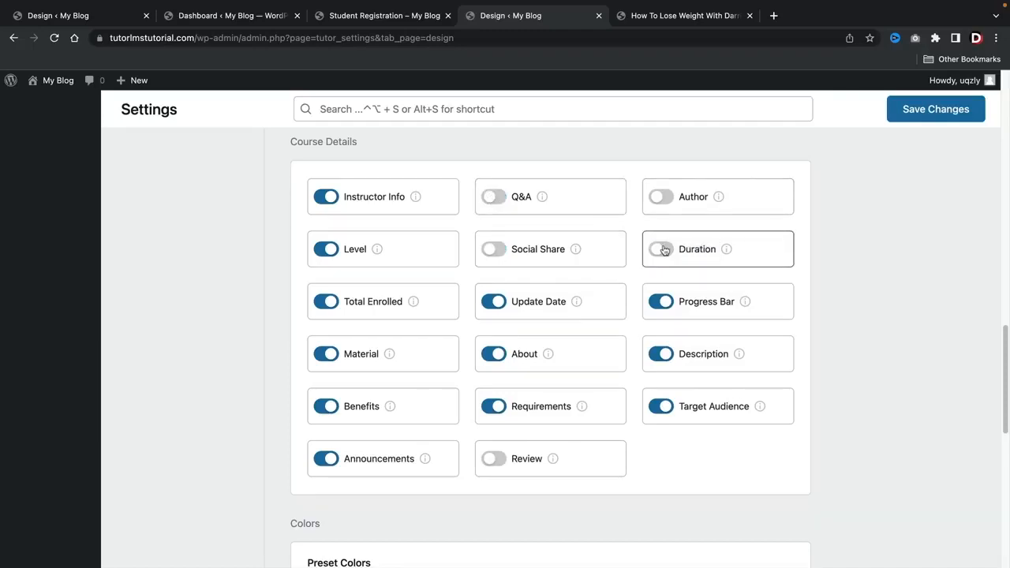
click(920, 111)
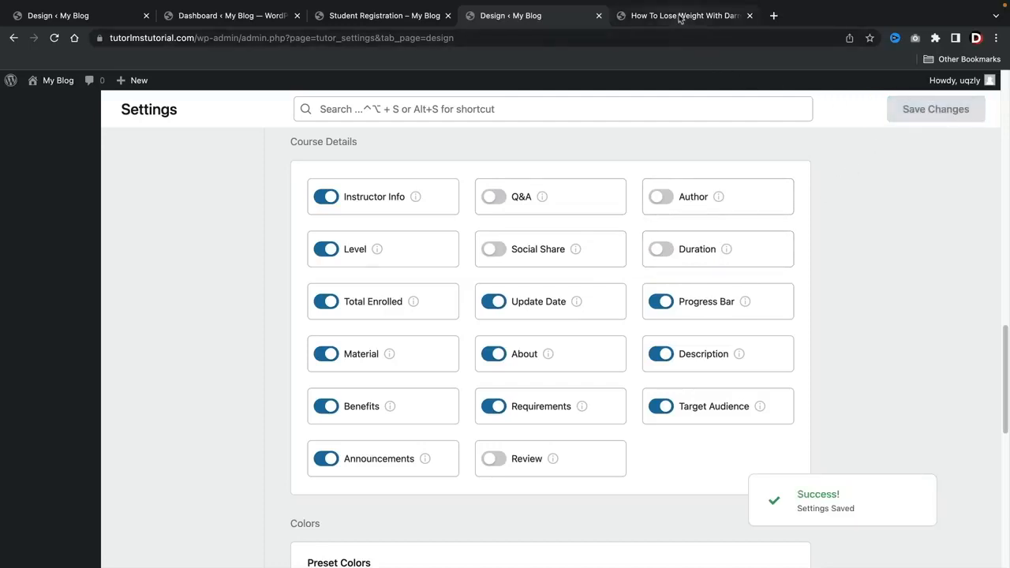
Reload the weight-loss course page and check which course details are displayed.
click(680, 17)
scroll(670, 178, down, 2)
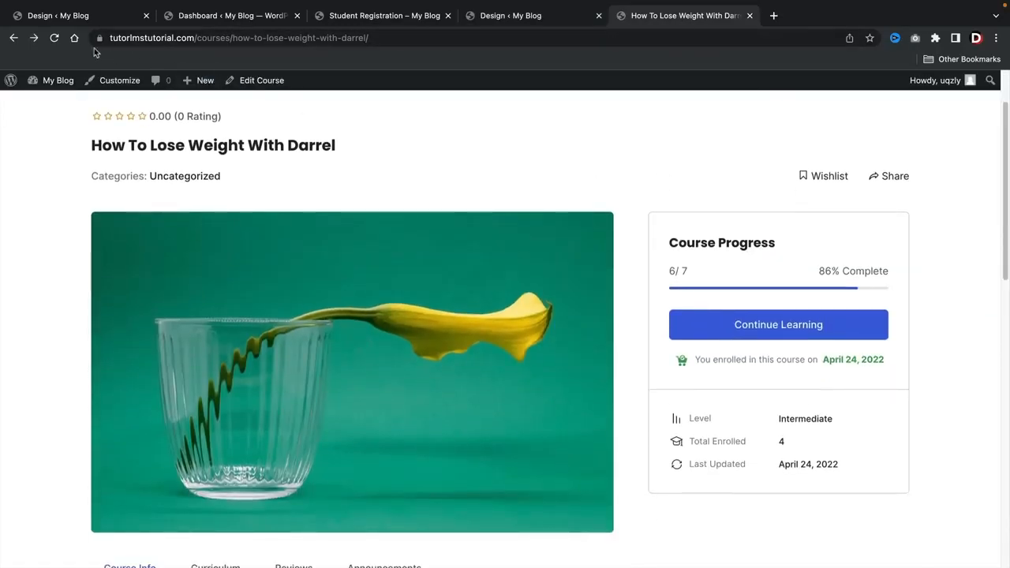
click(54, 39)
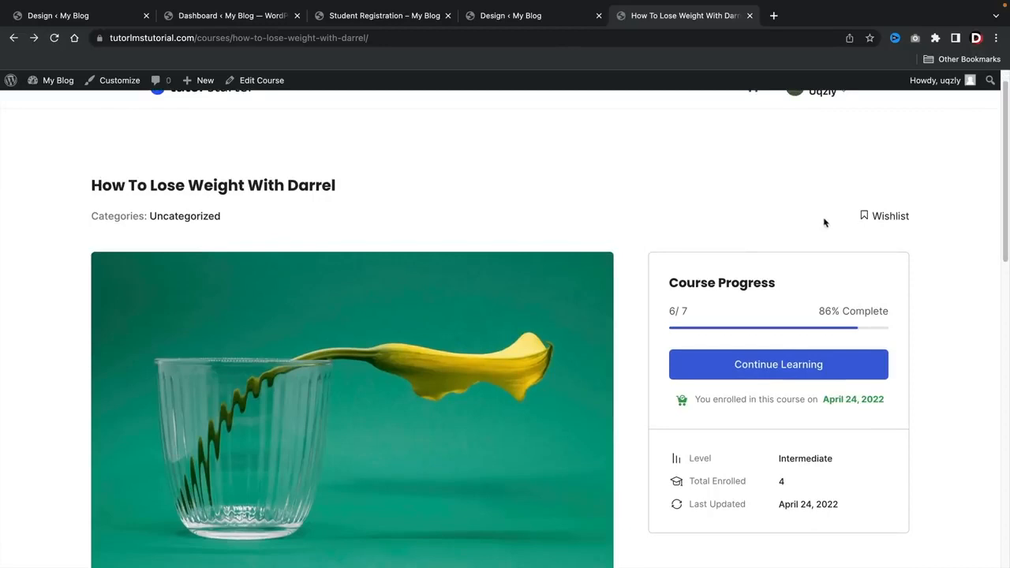
scroll(813, 473, down, 1)
scroll(813, 477, down, 1)
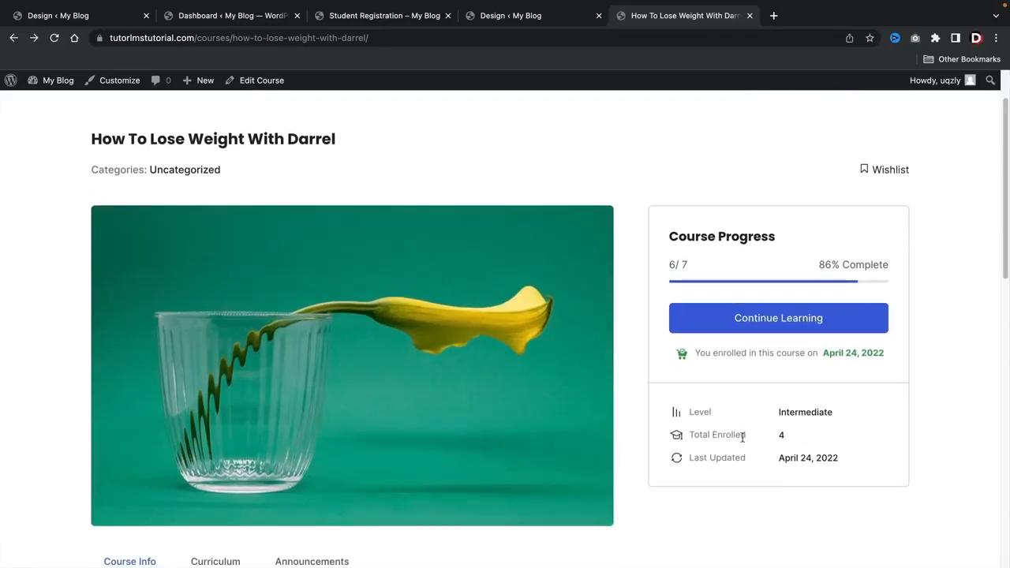
Return to the Design settings and review the Preset Colors options, expanding the full list of custom palette colors.
key(ctrl+shift+Tab)
scroll(814, 358, down, 10)
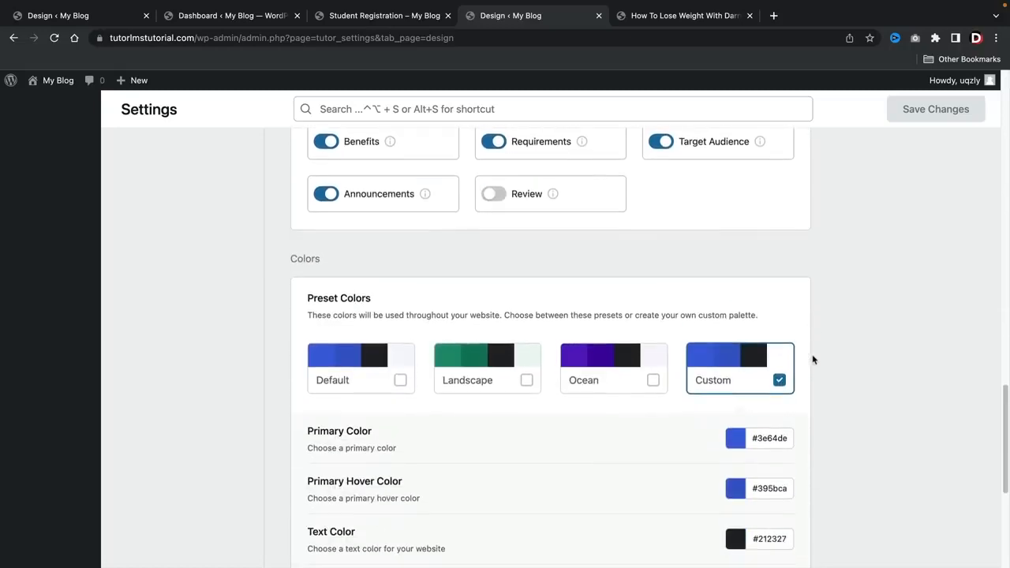
scroll(813, 360, down, 1)
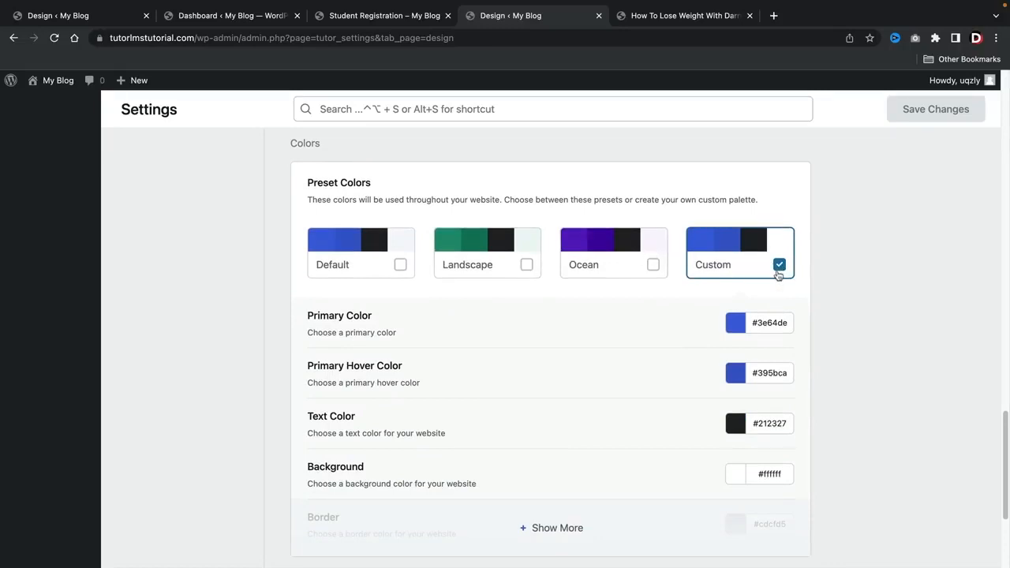
scroll(623, 328, down, 1)
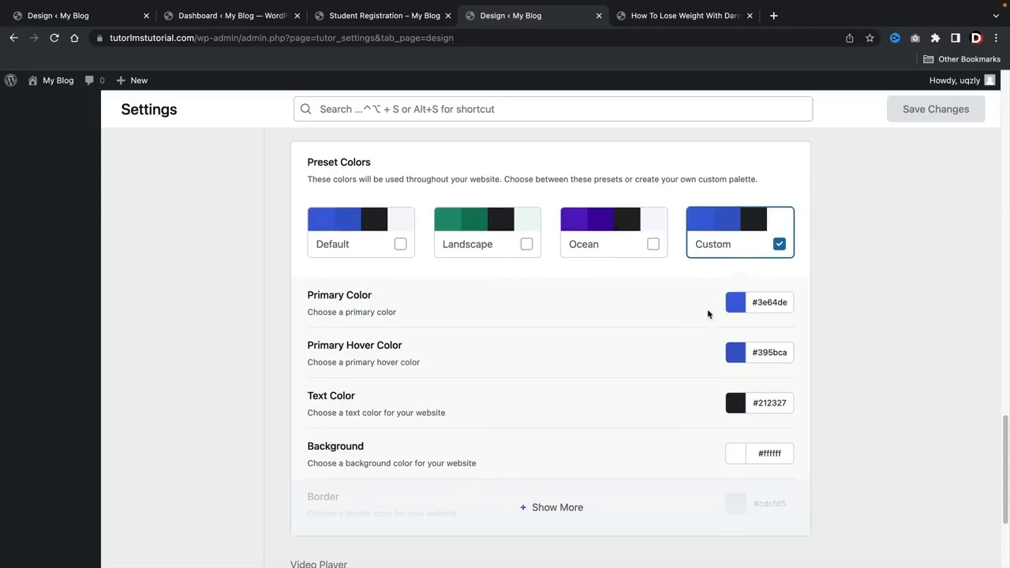
scroll(714, 304, down, 1)
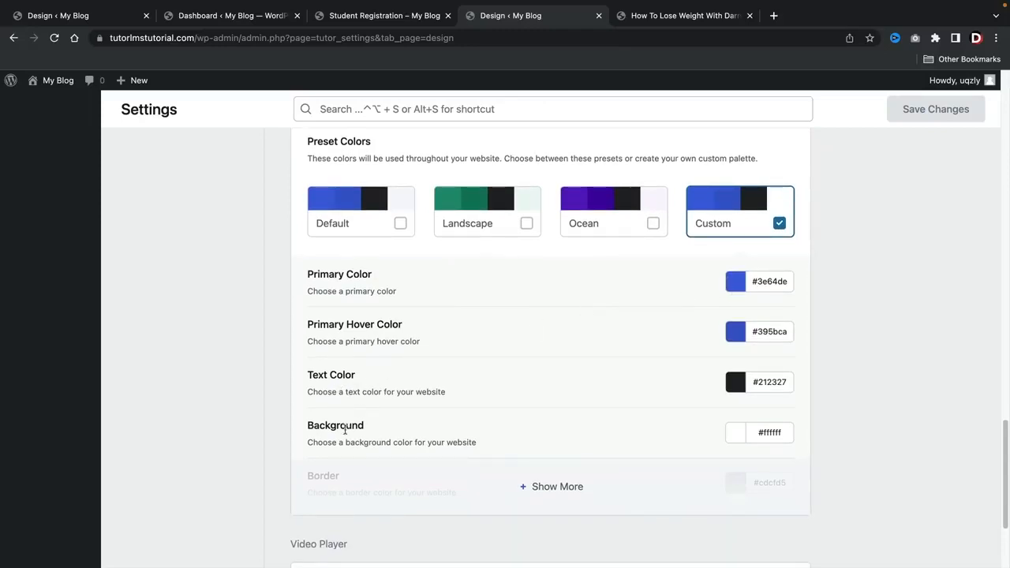
scroll(449, 419, down, 3)
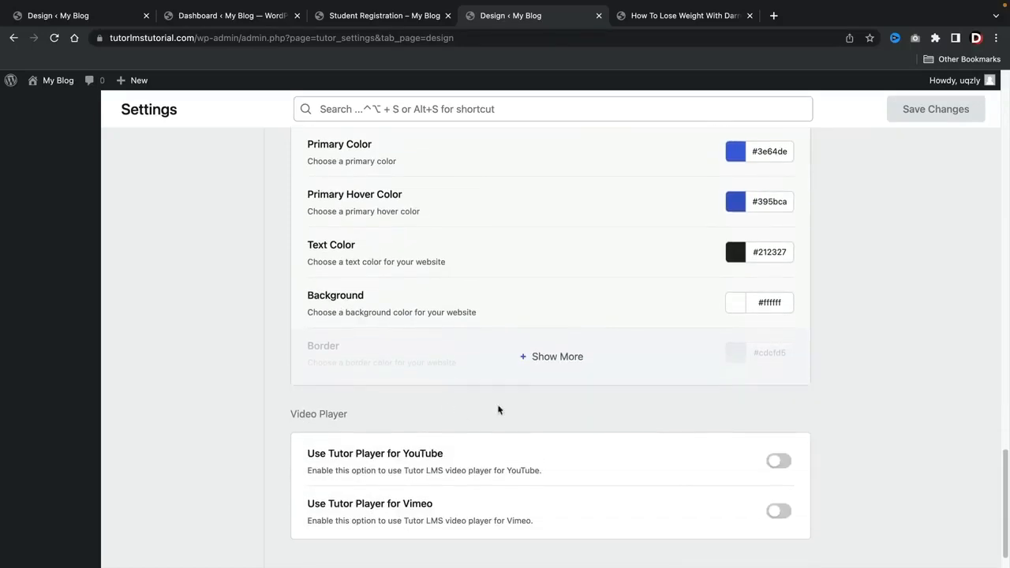
click(557, 357)
scroll(561, 356, down, 2)
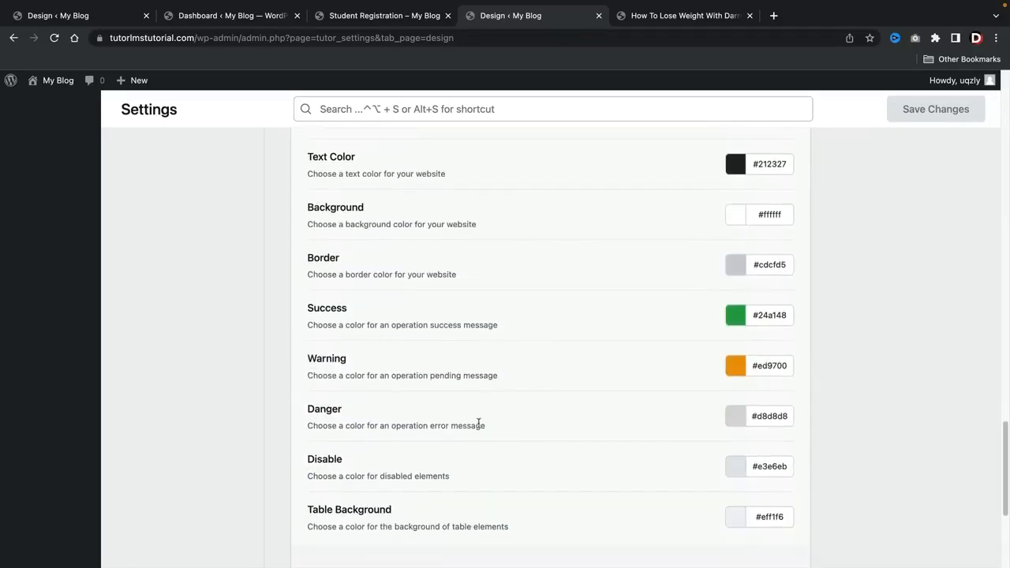
scroll(439, 439, down, 2)
scroll(428, 430, down, 2)
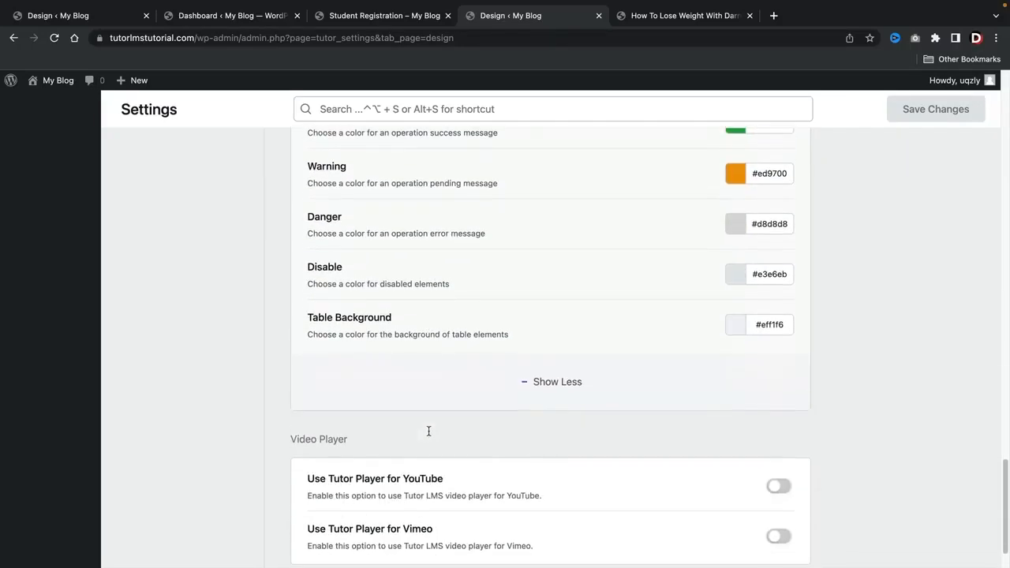
Enable Use Tutor Player for YouTube under Video Player and save the Design settings.
scroll(429, 436, down, 1)
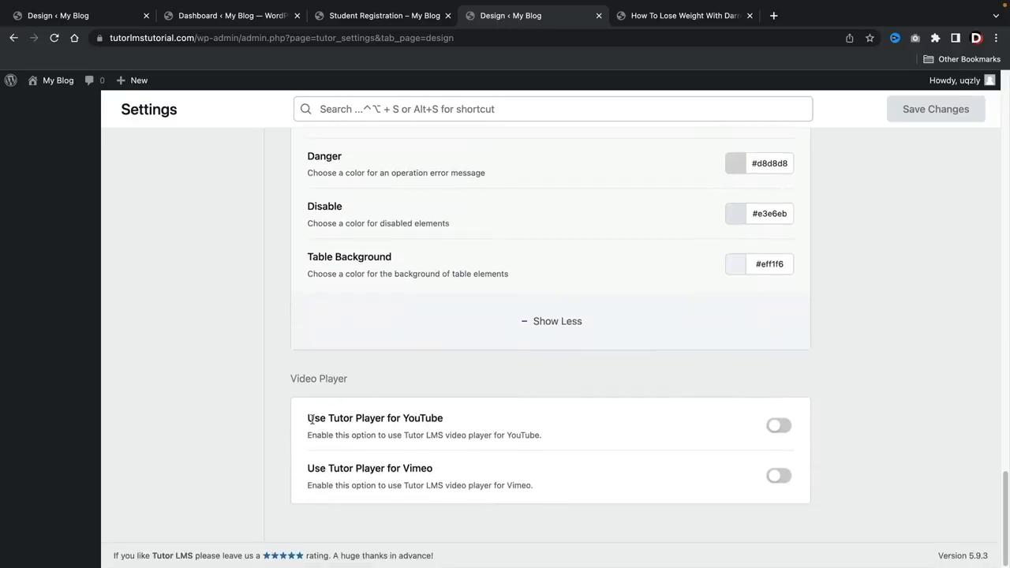
drag(308, 417, 452, 415)
click(455, 417)
click(779, 426)
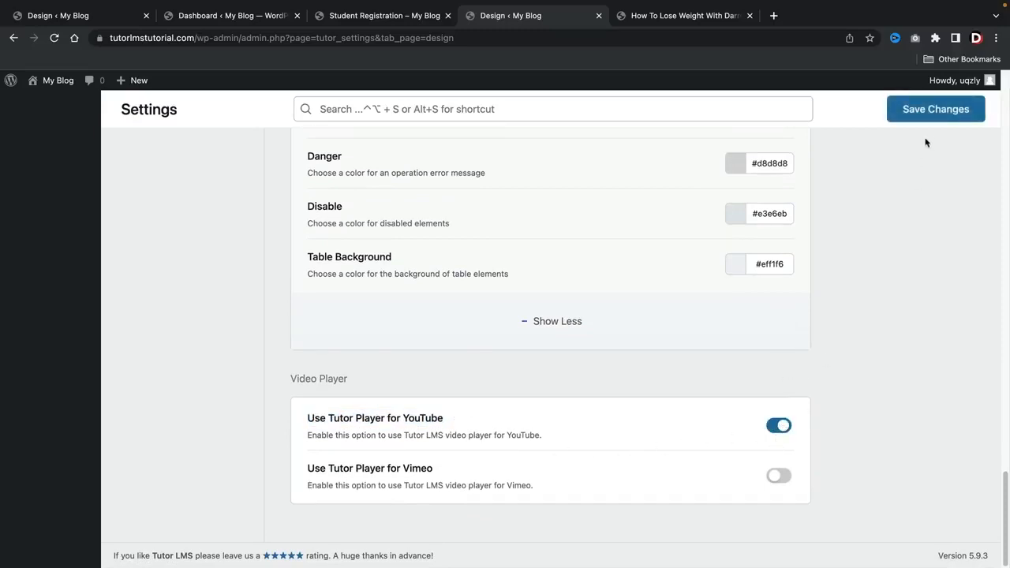
click(933, 110)
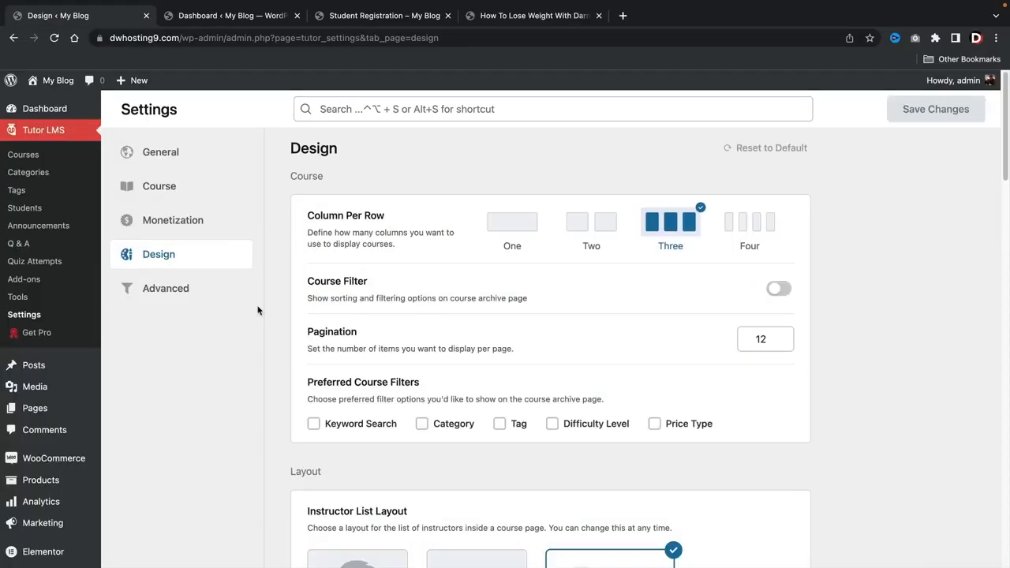
Open the Advanced settings and enable Hide Course Products on Shop Page.
click(198, 289)
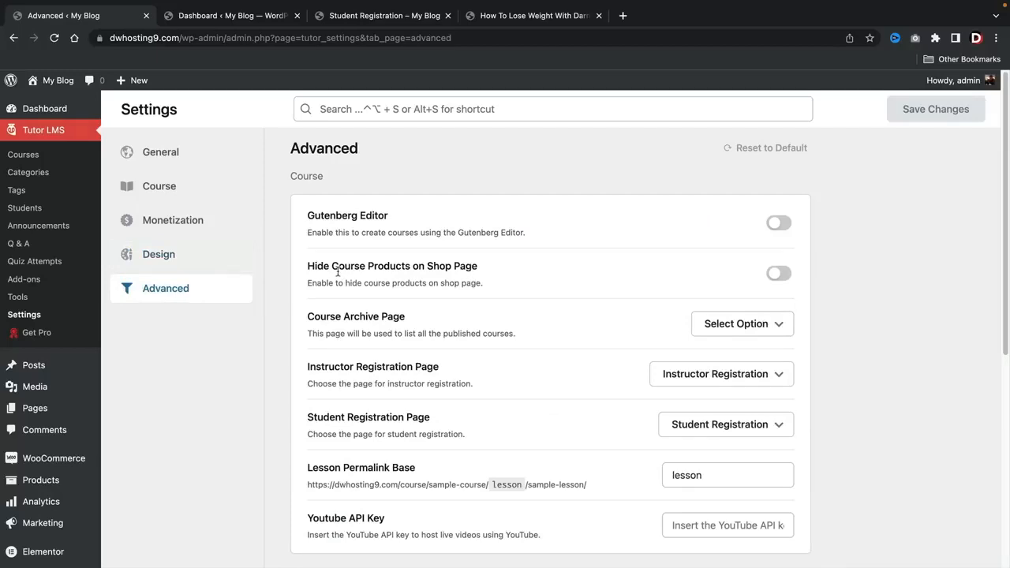
drag(307, 269, 488, 274)
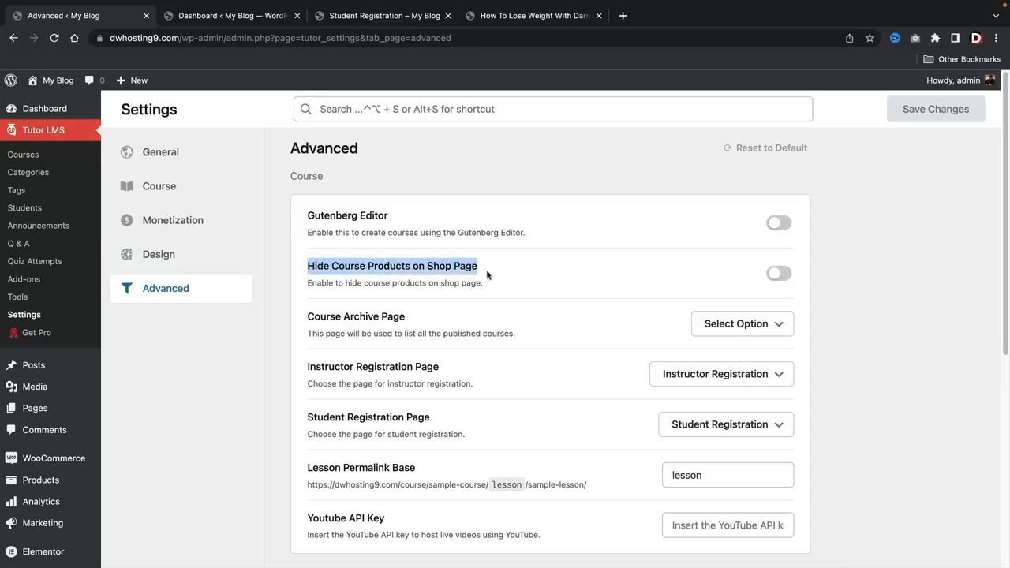
click(779, 274)
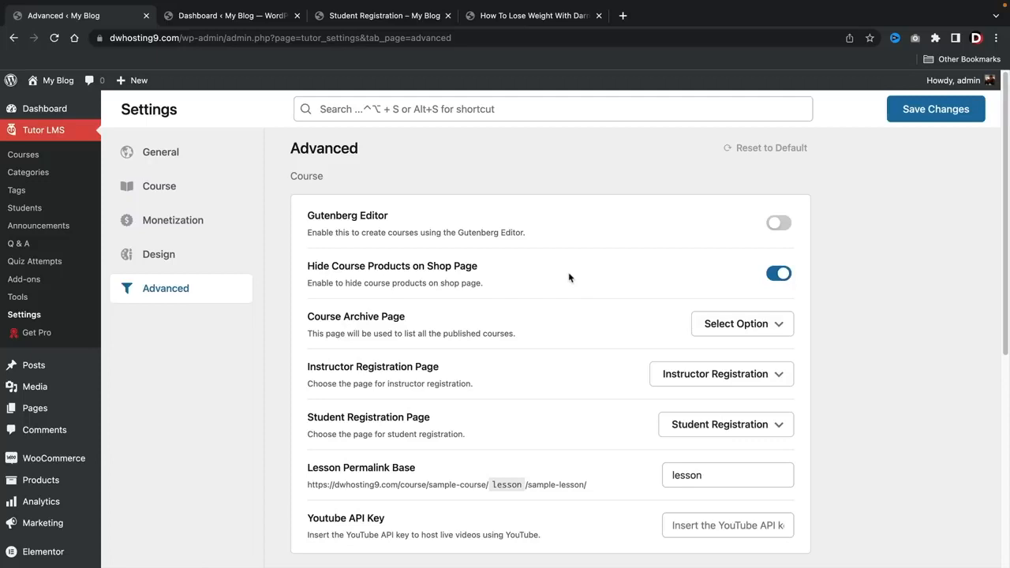
drag(308, 266, 497, 274)
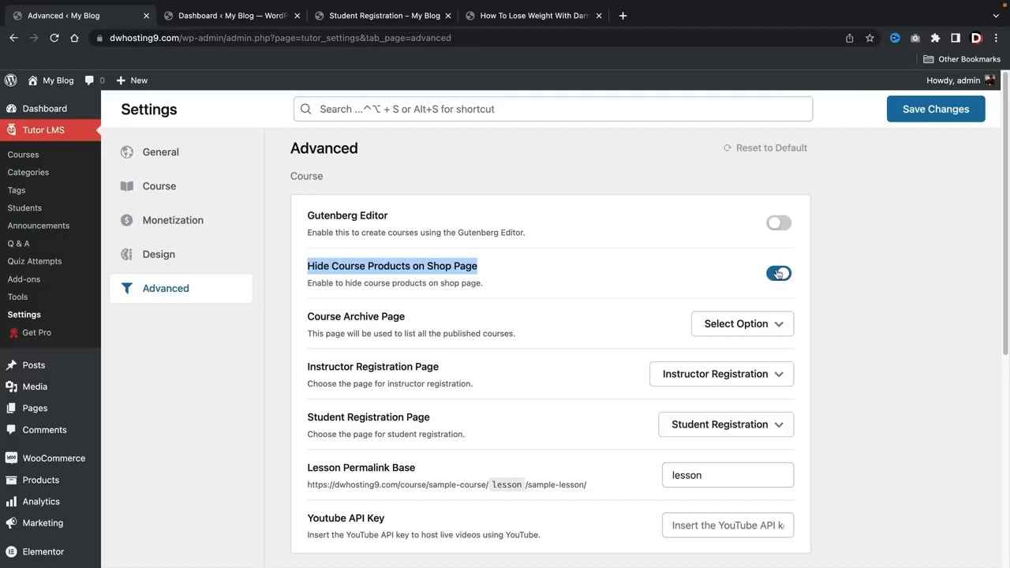
Try the Profile Completion switch on and off under Options, and save the Advanced settings.
scroll(823, 430, down, 2)
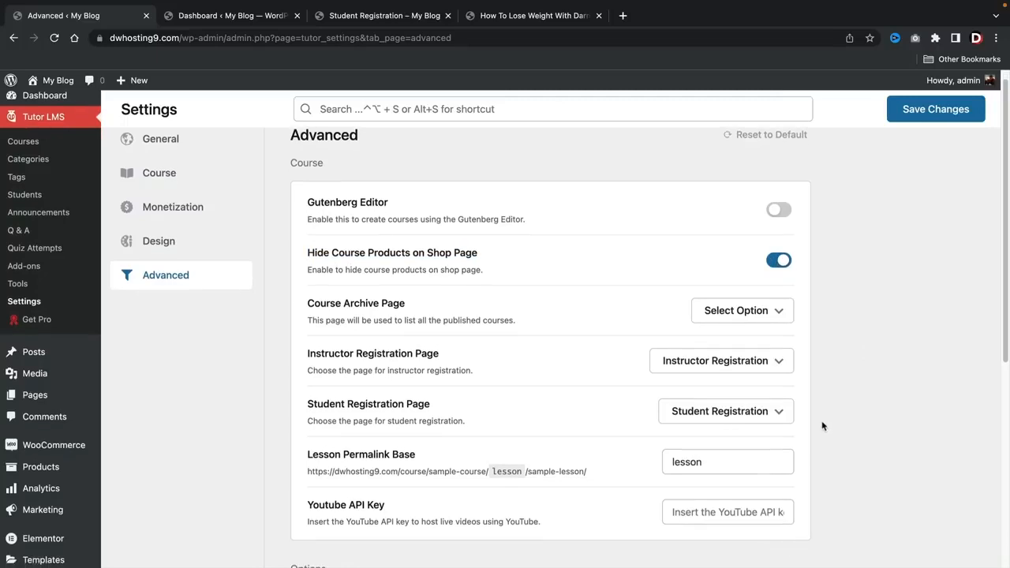
scroll(823, 426, down, 5)
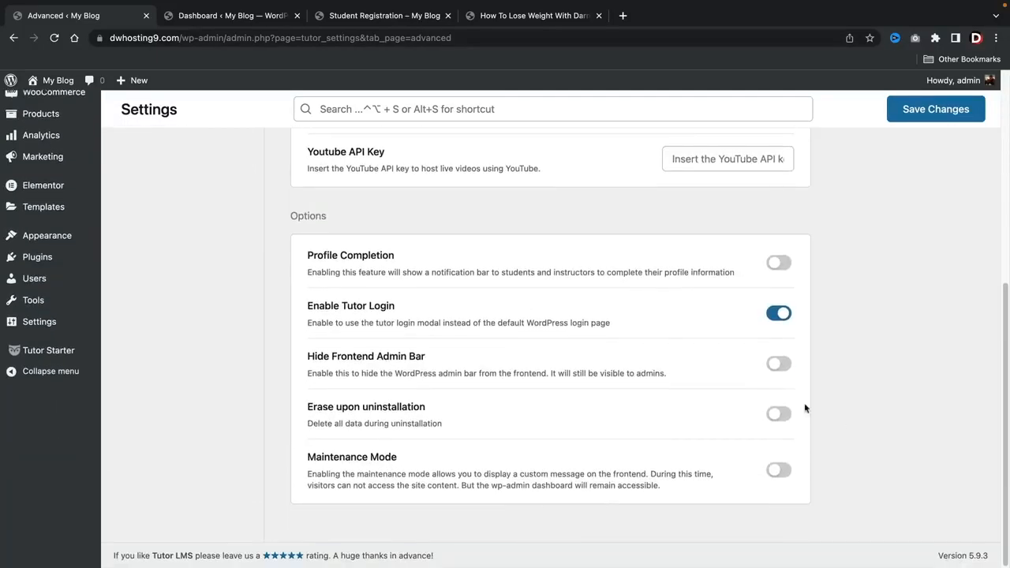
drag(307, 255, 398, 255)
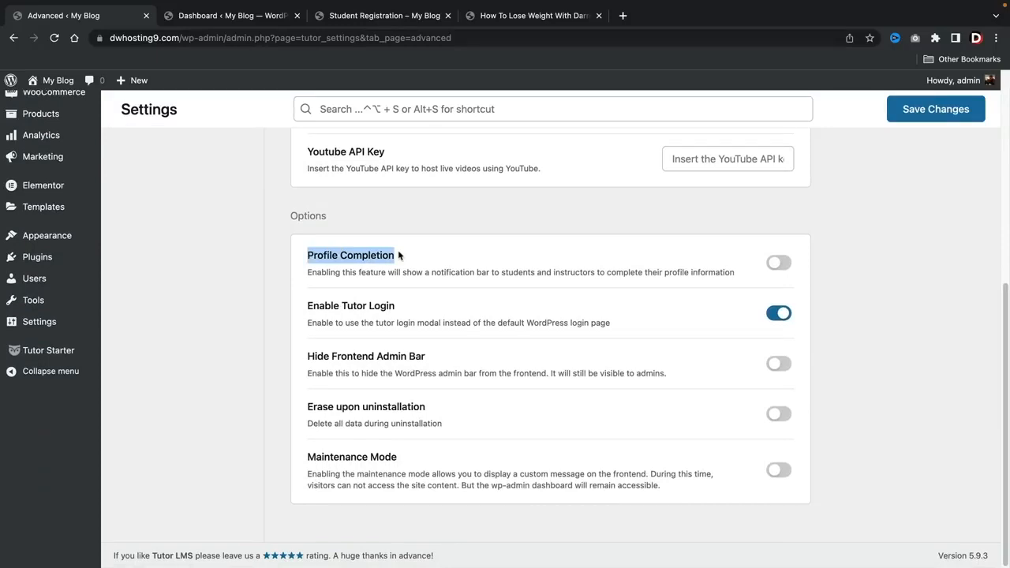
click(399, 255)
drag(308, 255, 396, 259)
click(396, 259)
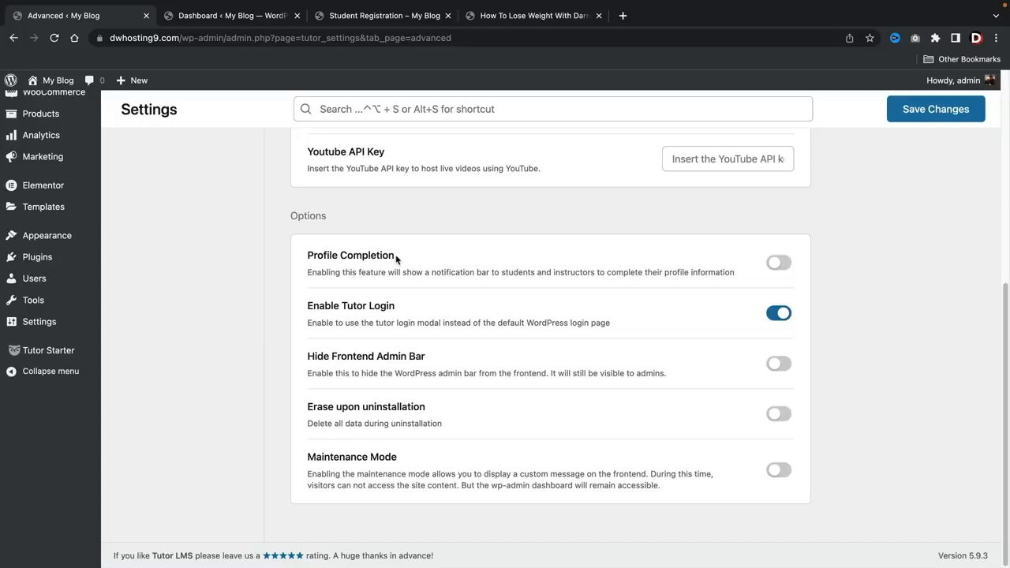
click(778, 264)
click(780, 263)
click(916, 115)
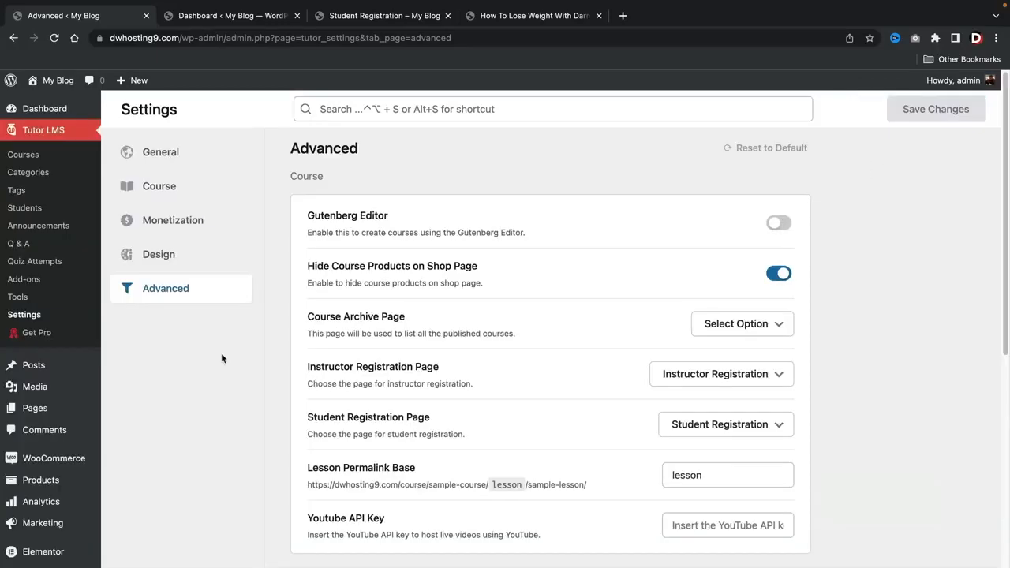